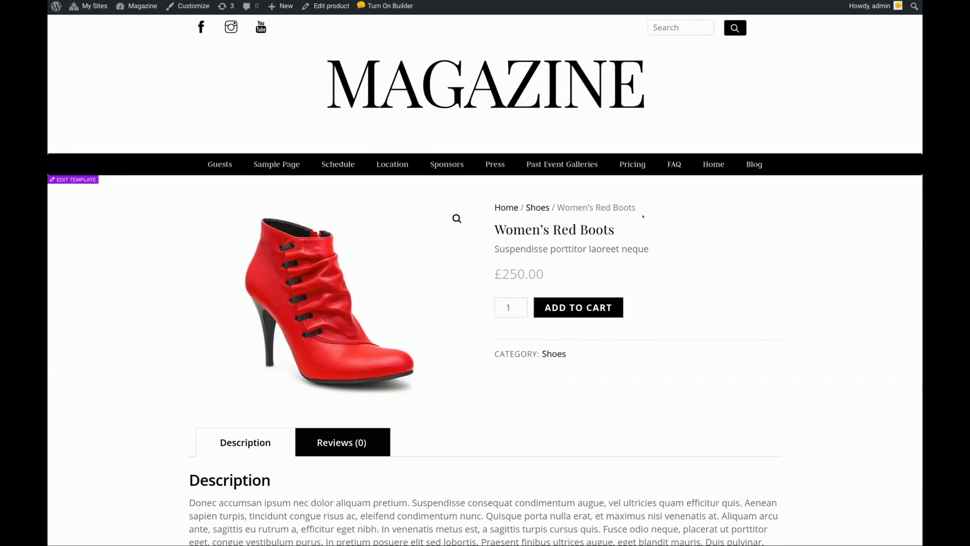
- Look over the Women's Red Boots product page, from its title and price down to the related products
scroll(485, 303, "down", 4)
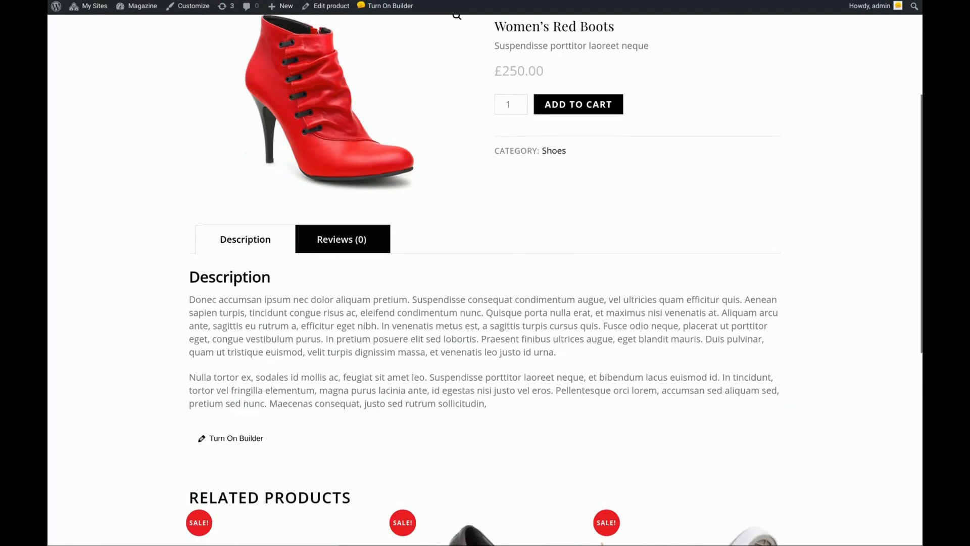
scroll(320, 239, "down", 3)
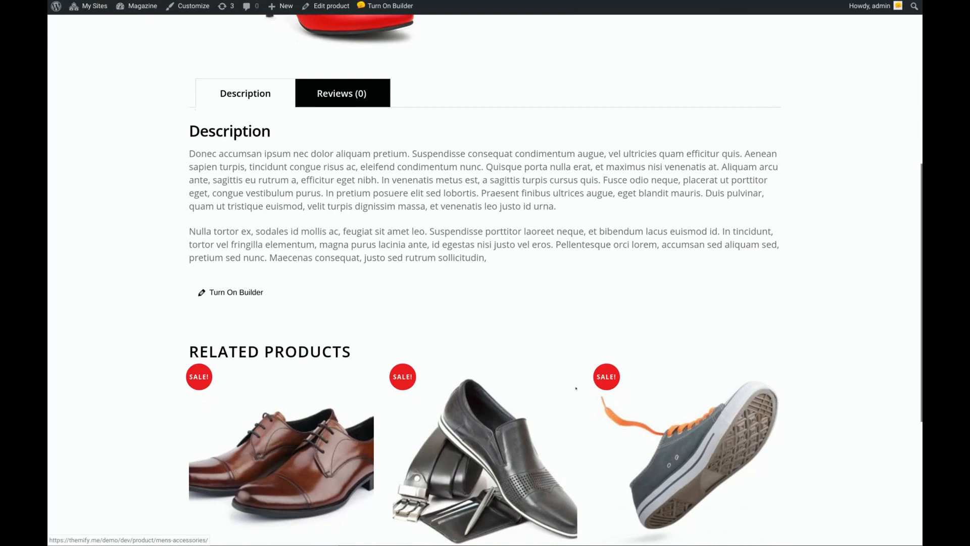
scroll(339, 267, "up", 5)
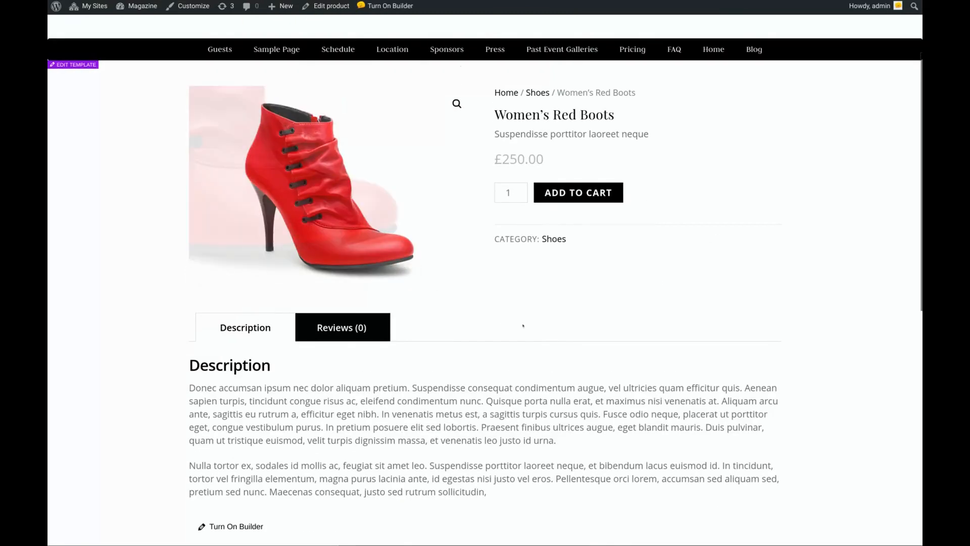
scroll(677, 355, "up", 2)
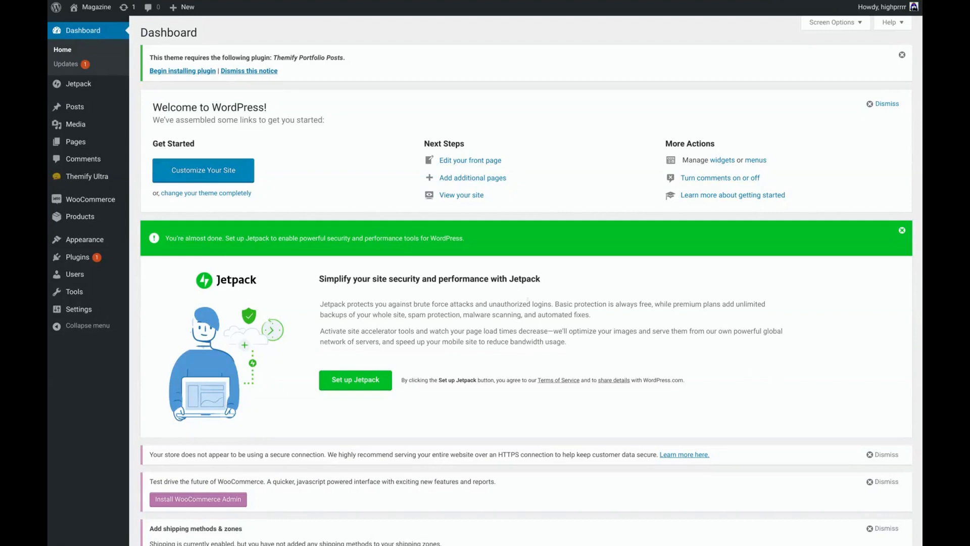
- Open the Themify Ultra templates list and start a new template of type Product Single
mouse_move(88, 177)
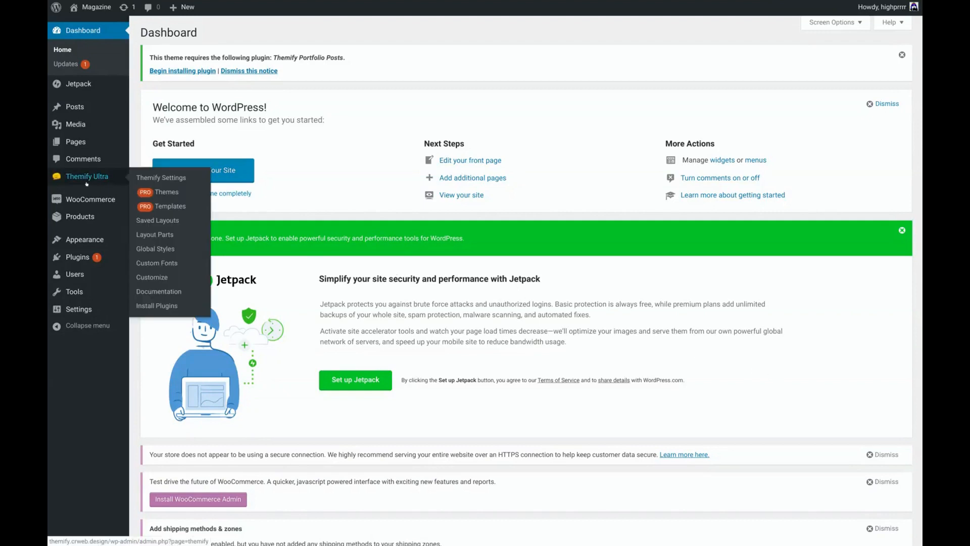
left_click(171, 206)
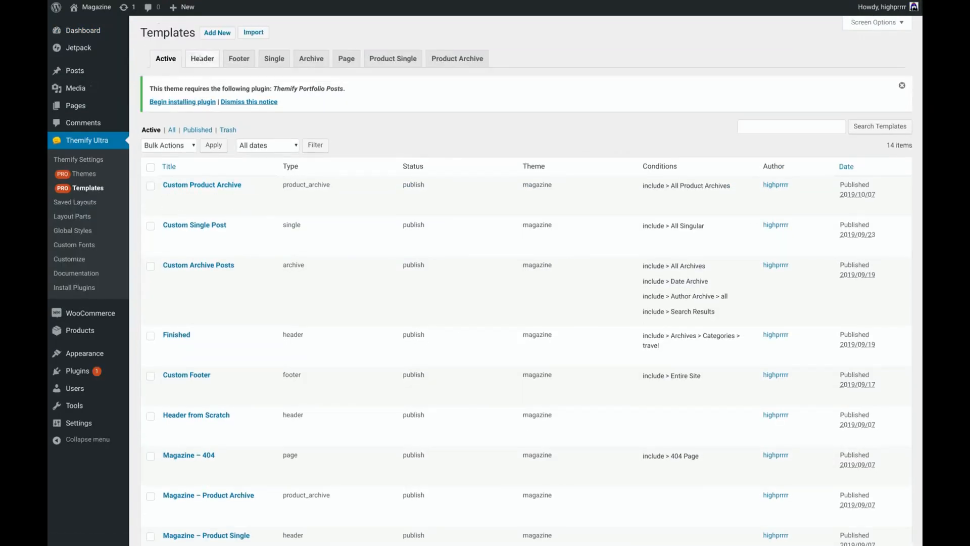
left_click(217, 32)
left_click(401, 138)
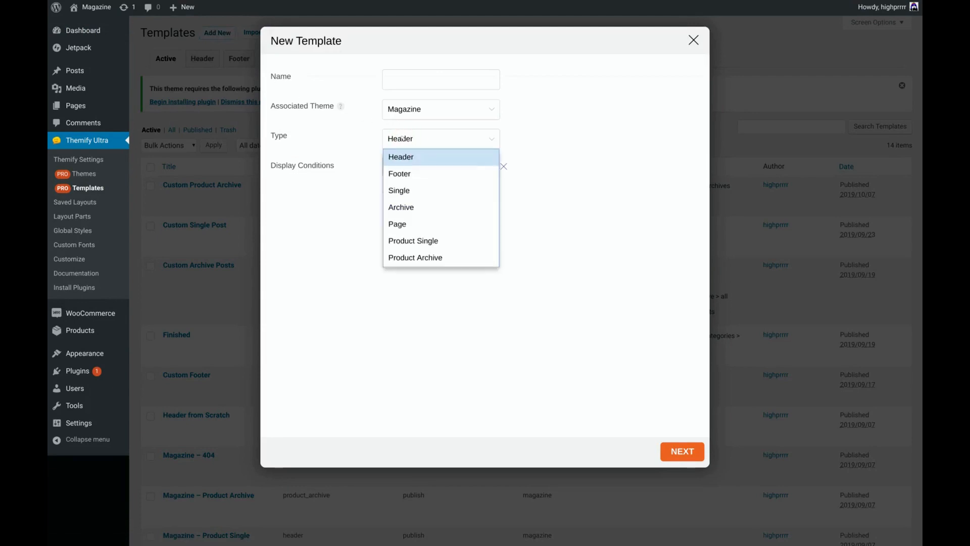
left_click(427, 240)
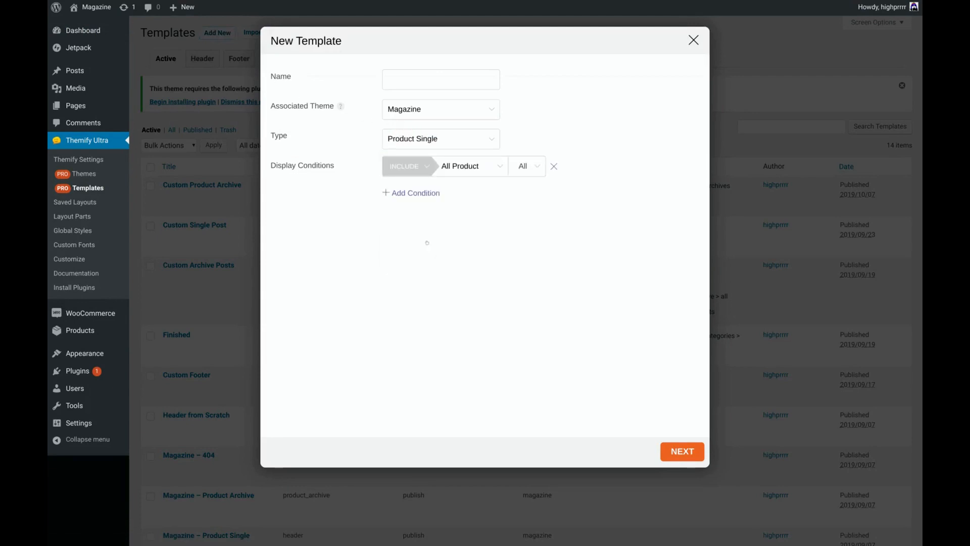
- Name the template "Single Product Template" and publish it from the blank layout
left_click(422, 81)
type("Single Product")
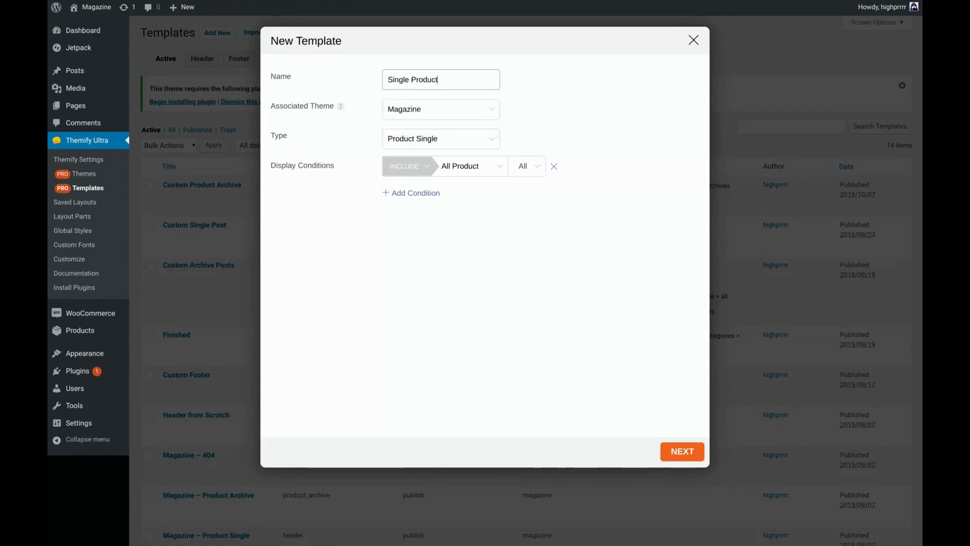
type(" Template")
left_click(682, 451)
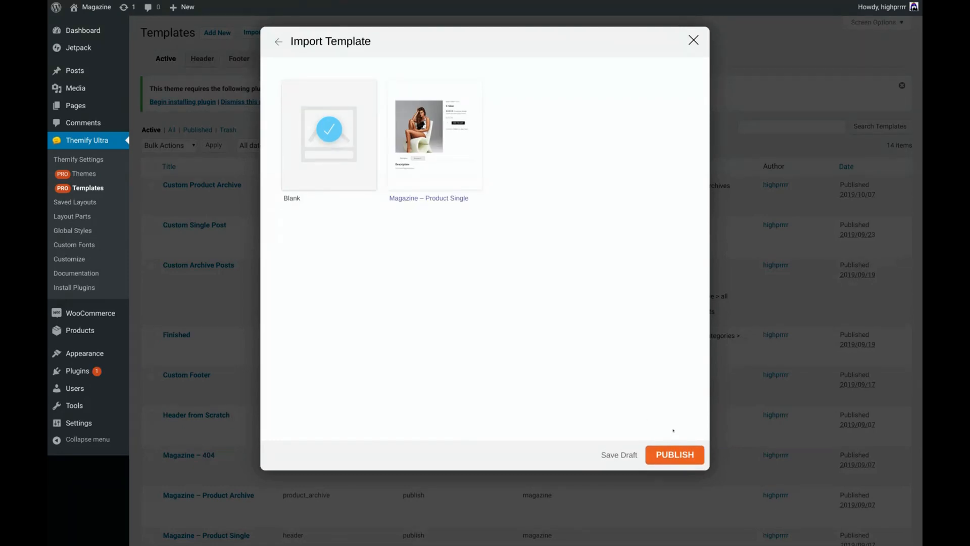
left_click(674, 454)
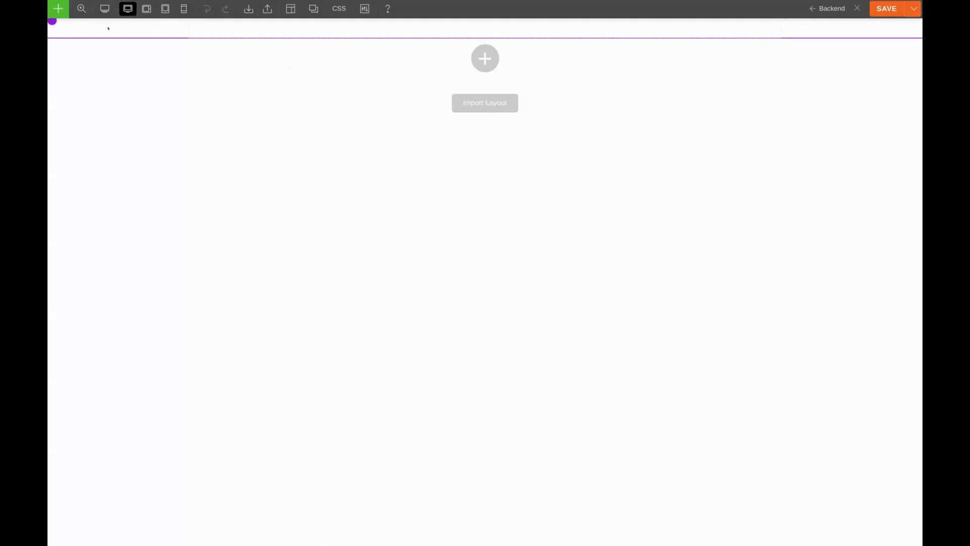
- Split the empty row into two equal columns and add a Product Image module with default settings to the first column
mouse_move(51, 21)
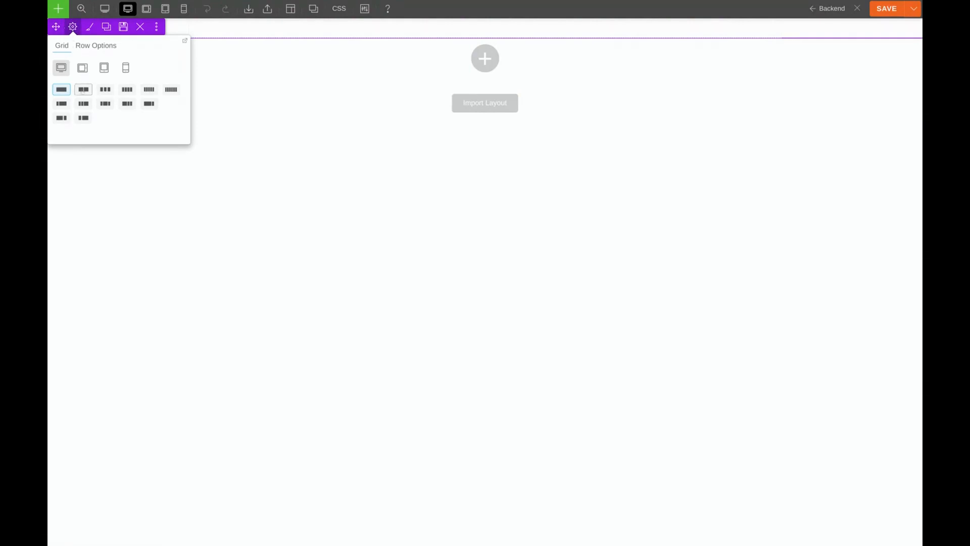
left_click(80, 90)
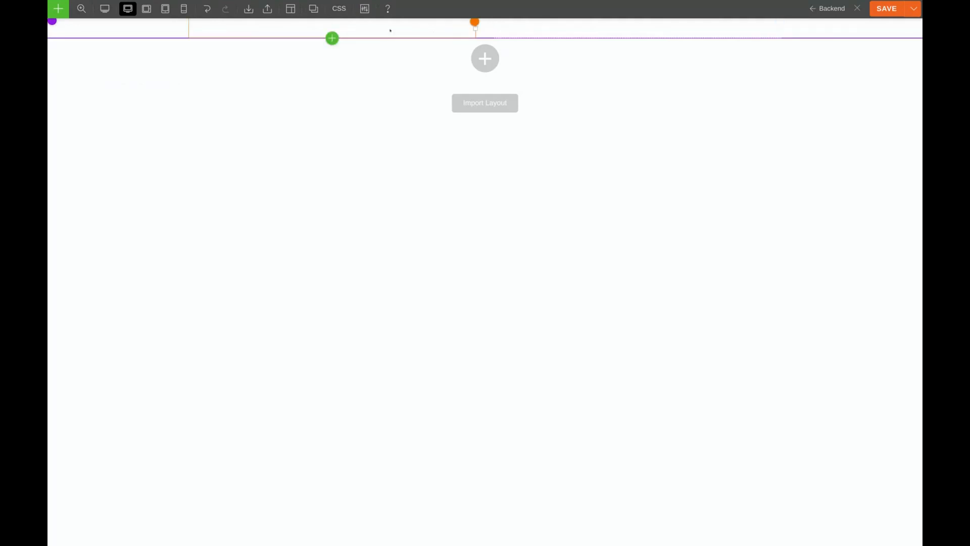
left_click(331, 37)
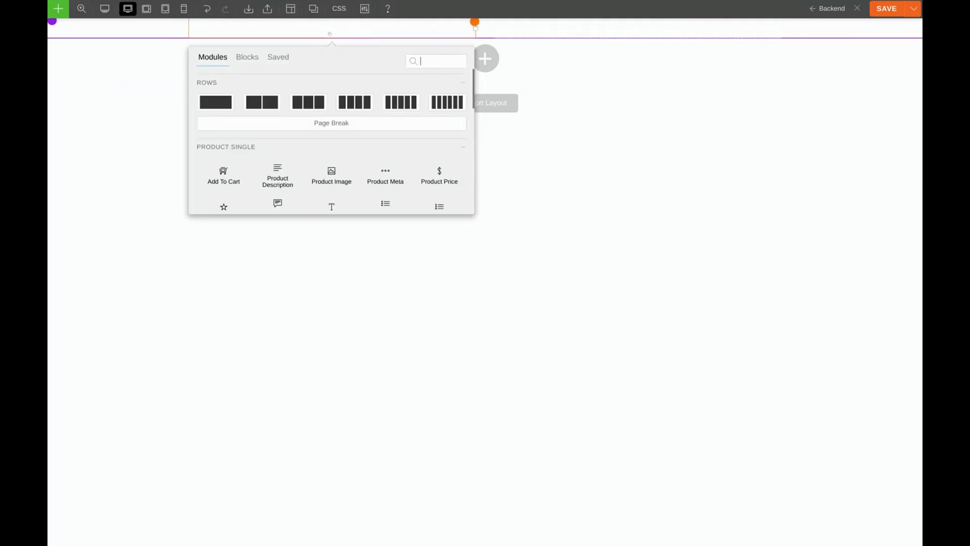
left_click_drag(328, 167, 309, 28)
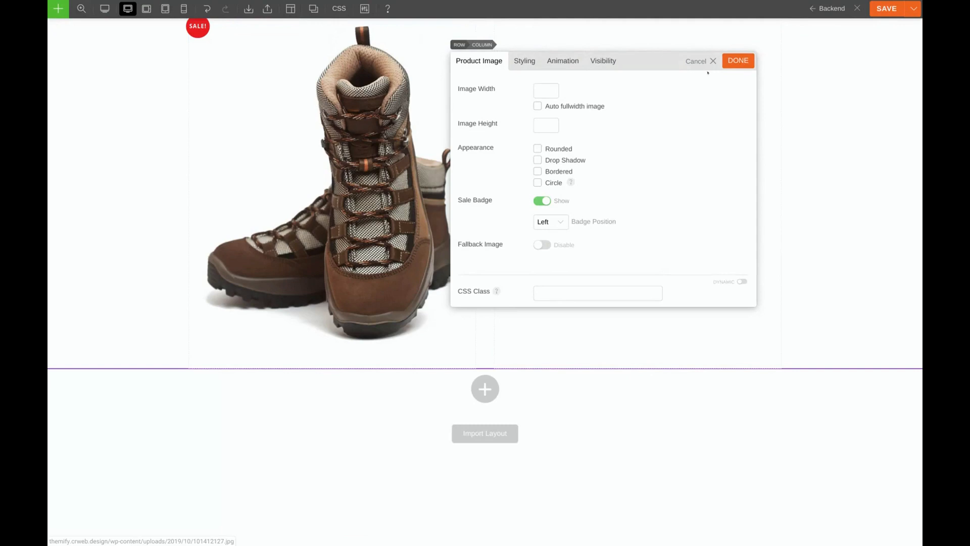
left_click(739, 60)
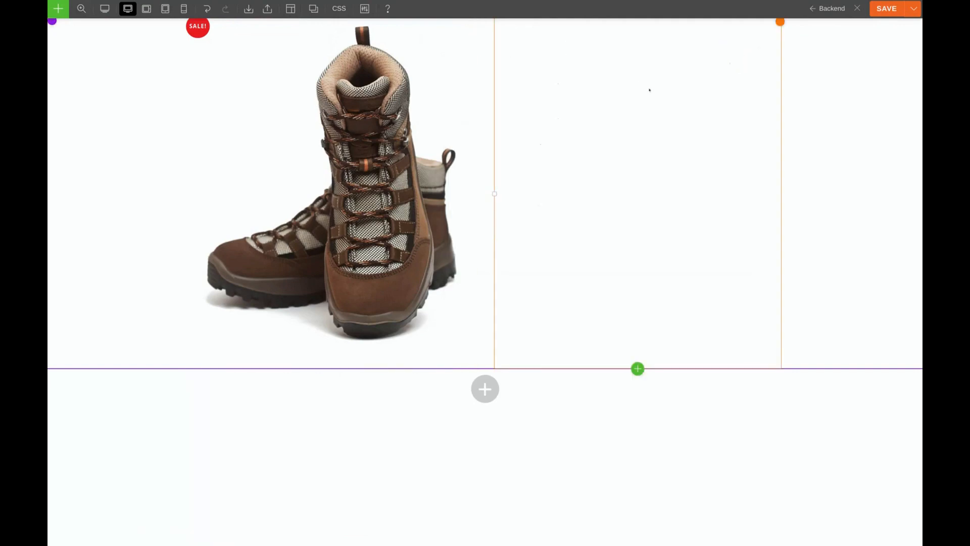
- Add a WooCommerce Breadcrumb module with default settings at the top of the second column
left_click(638, 369)
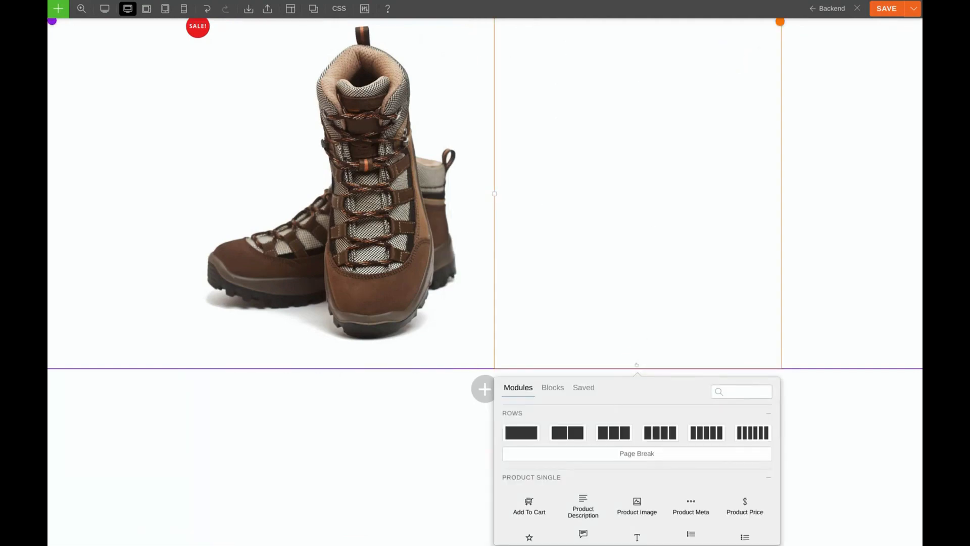
scroll(615, 410, "down", 1)
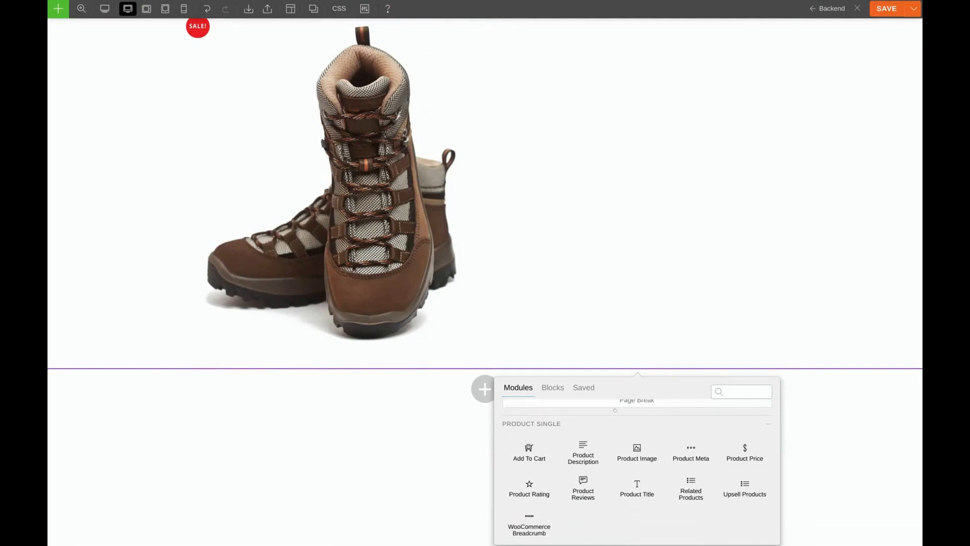
left_click(528, 521)
left_click_drag(527, 520, 634, 31)
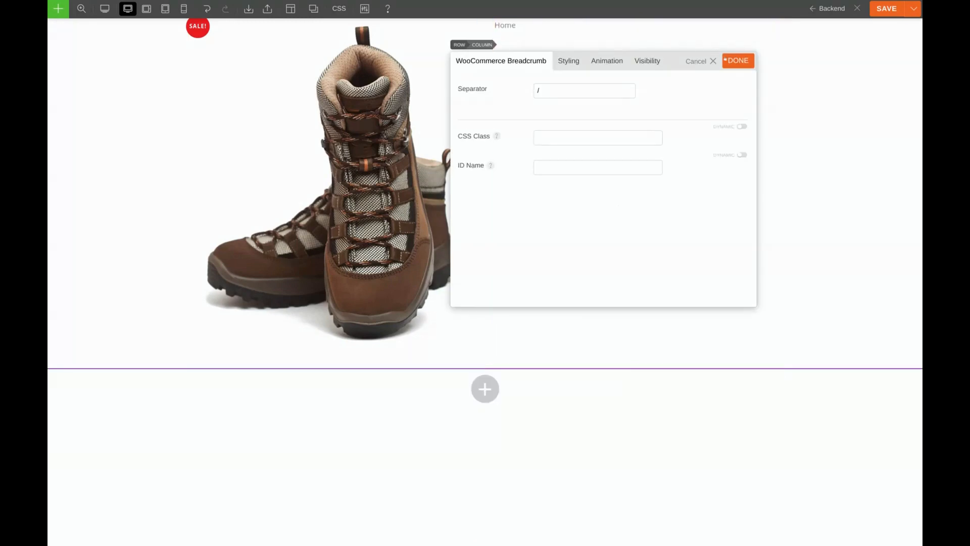
left_click(736, 61)
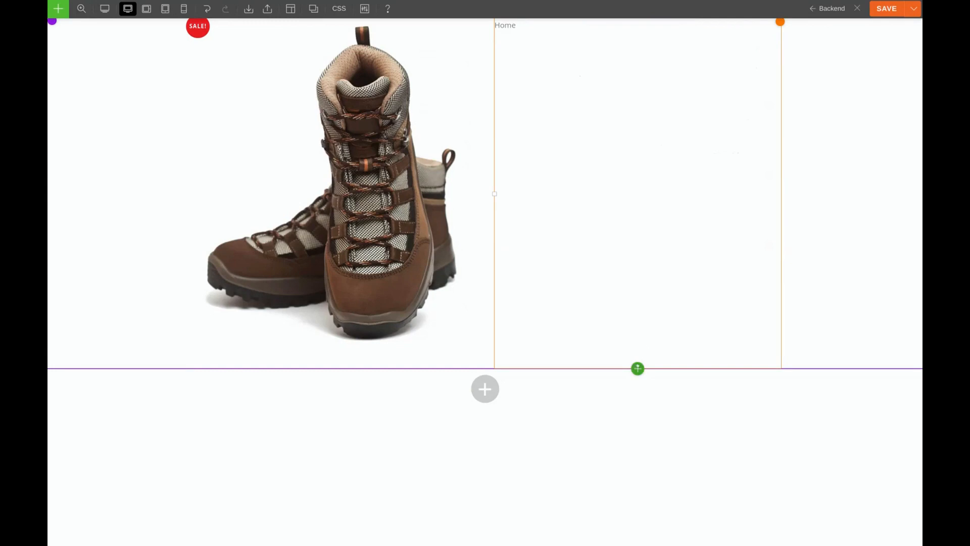
- Add a Product Title module below the breadcrumb, followed by a Product Description module showing the short description
left_click(637, 368)
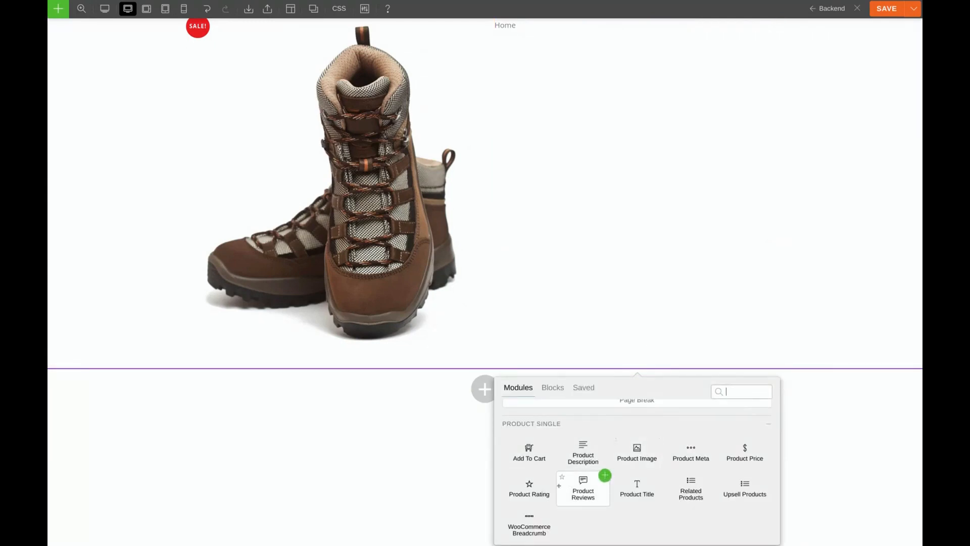
left_click_drag(637, 486, 589, 50)
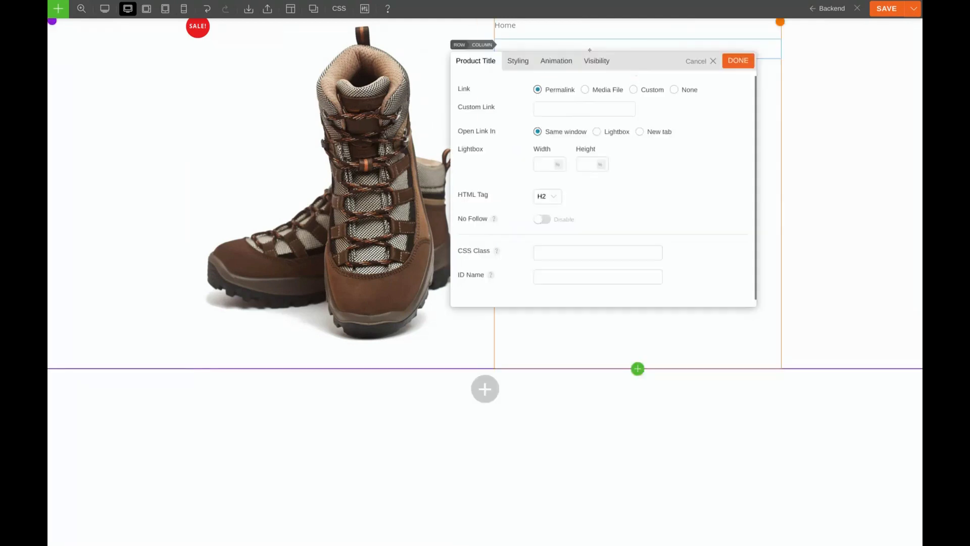
left_click(739, 60)
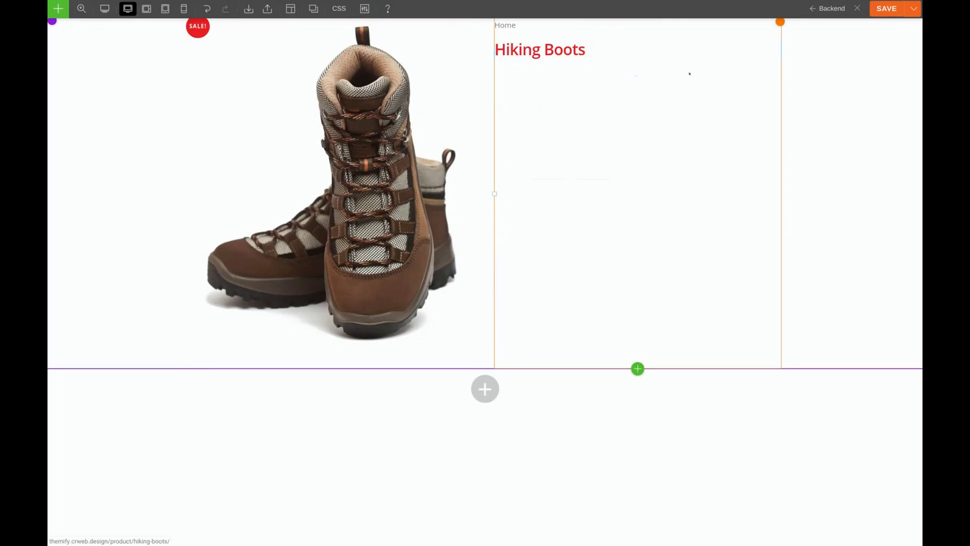
left_click(638, 368)
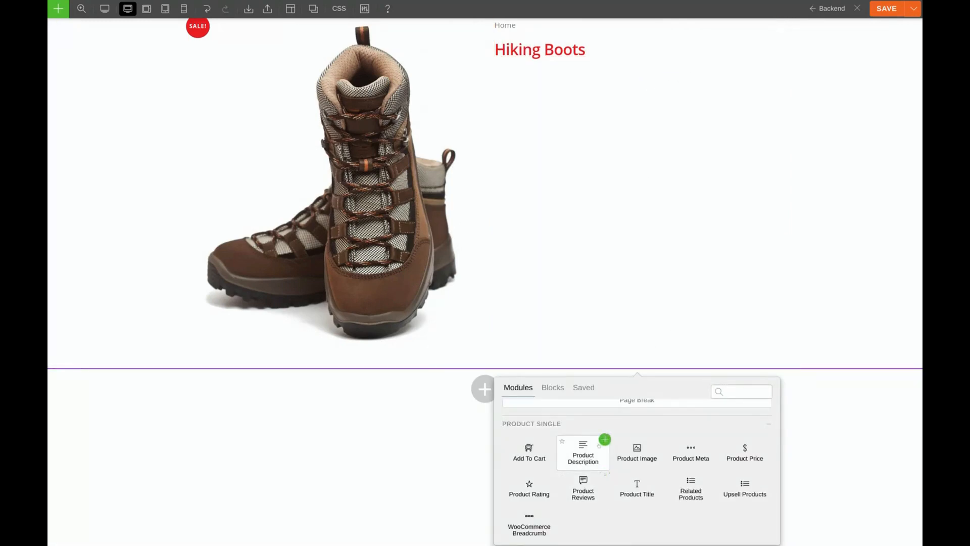
left_click(603, 440)
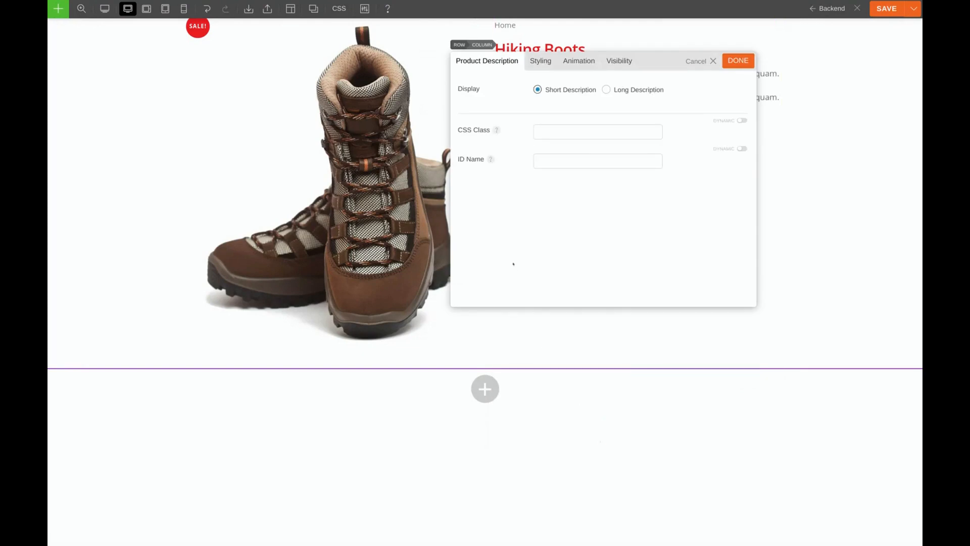
left_click(735, 61)
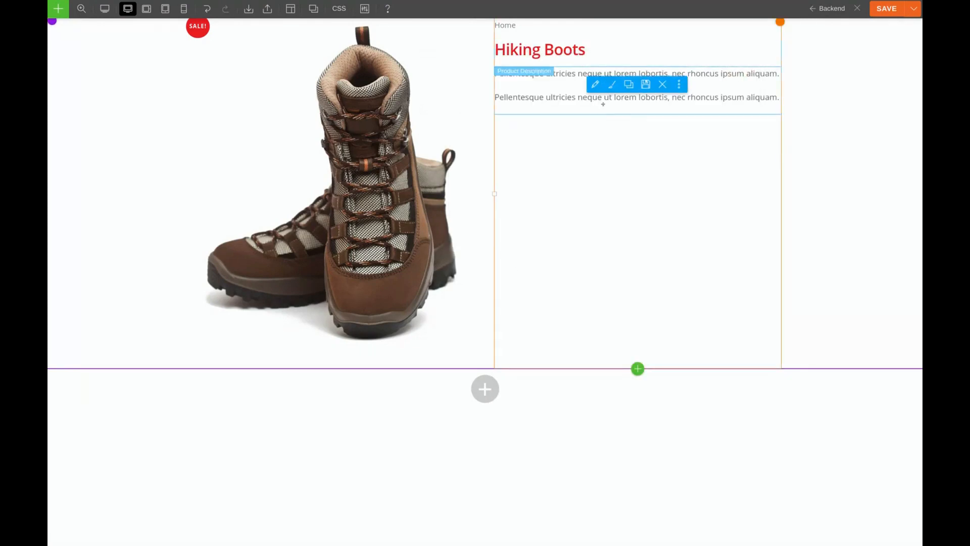
- Add a Product Price module below the description and an Add To Cart module beneath the price
left_click(638, 369)
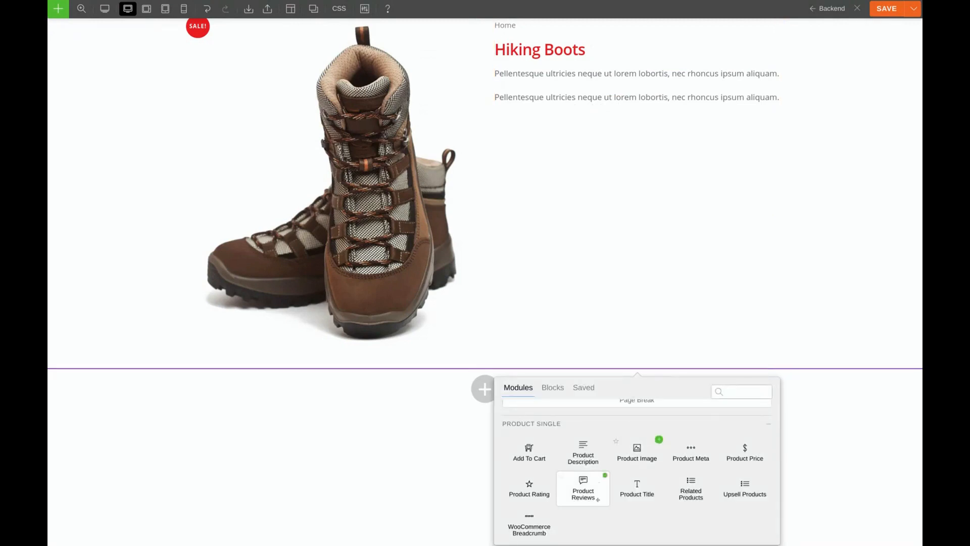
left_click_drag(744, 452, 583, 127)
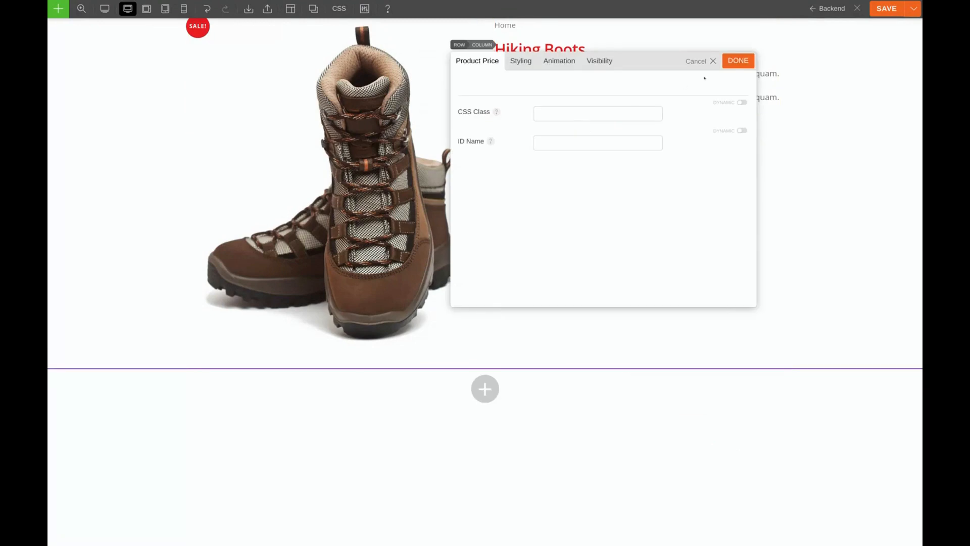
left_click(737, 61)
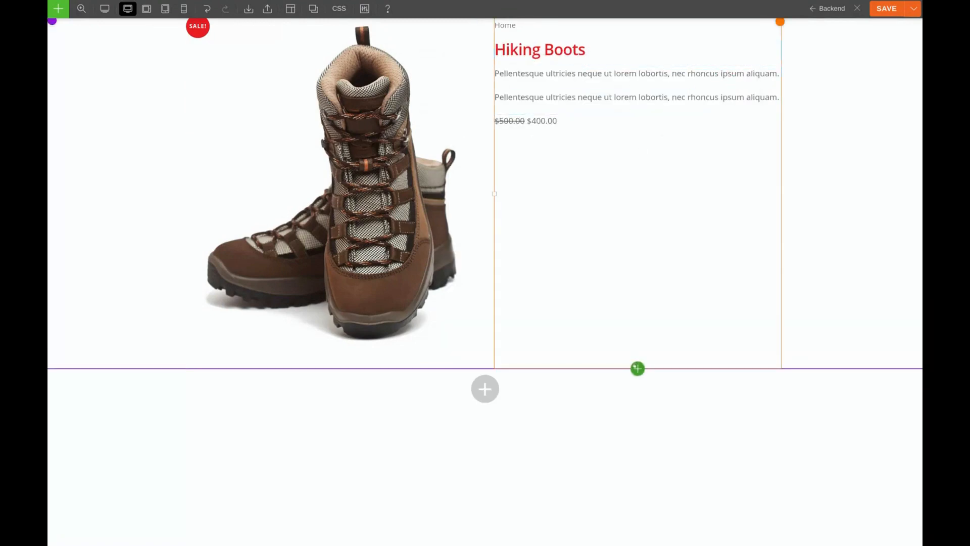
left_click(637, 368)
scroll(636, 420, "down", 1)
left_click_drag(529, 427, 581, 160)
left_click(738, 60)
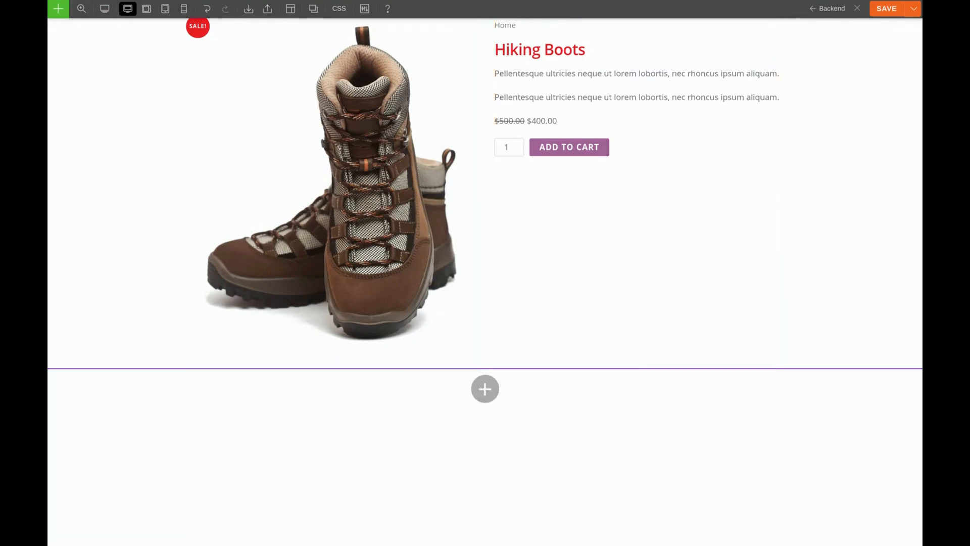
- Add a single-column row below the product row and place a Product Reviews module with default settings in it
left_click(484, 389)
left_click(369, 389)
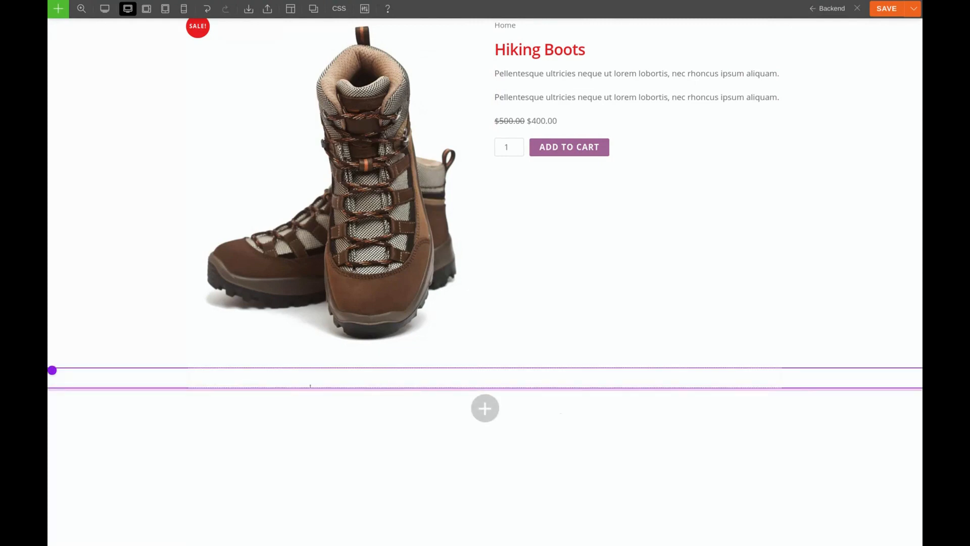
left_click(484, 408)
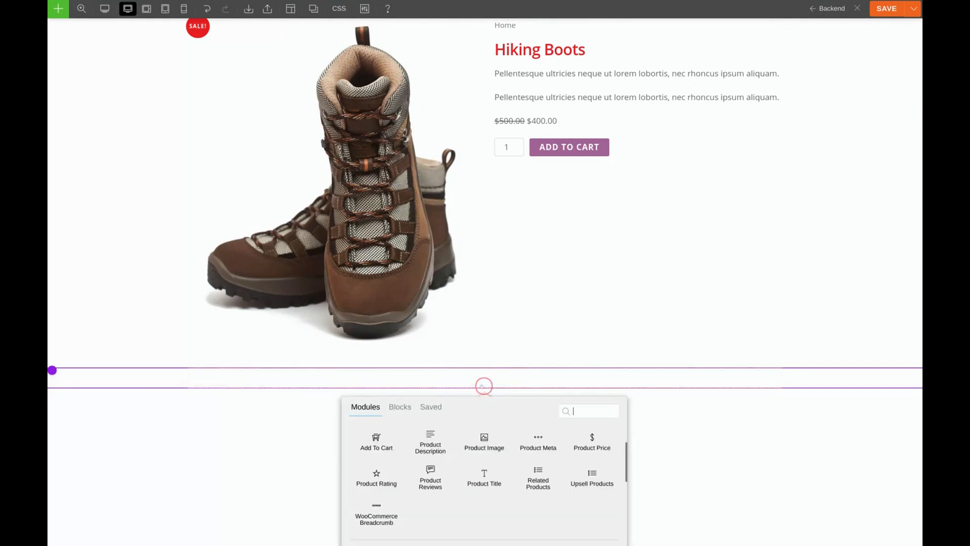
scroll(470, 427, "down", 1)
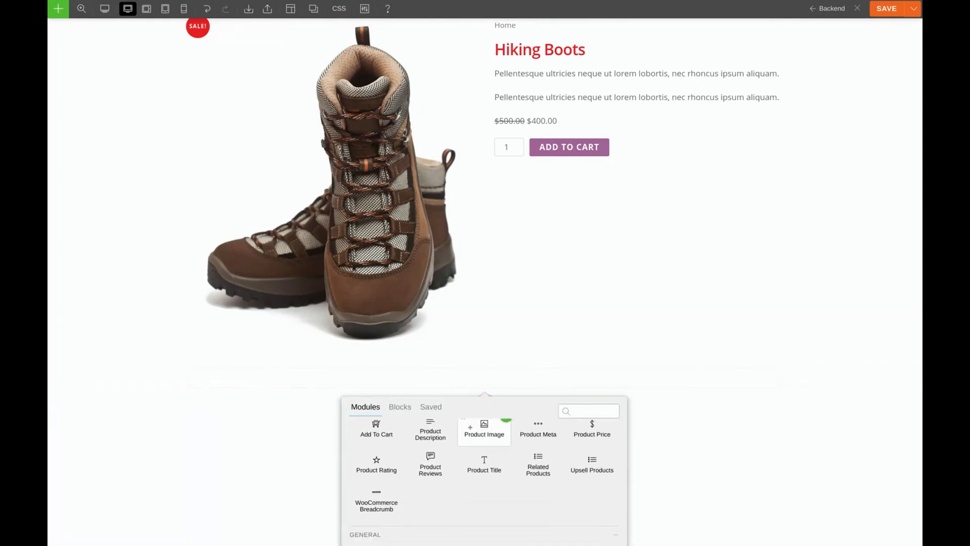
scroll(430, 455, "up", 1)
left_click(425, 484)
left_click_drag(429, 487, 455, 378)
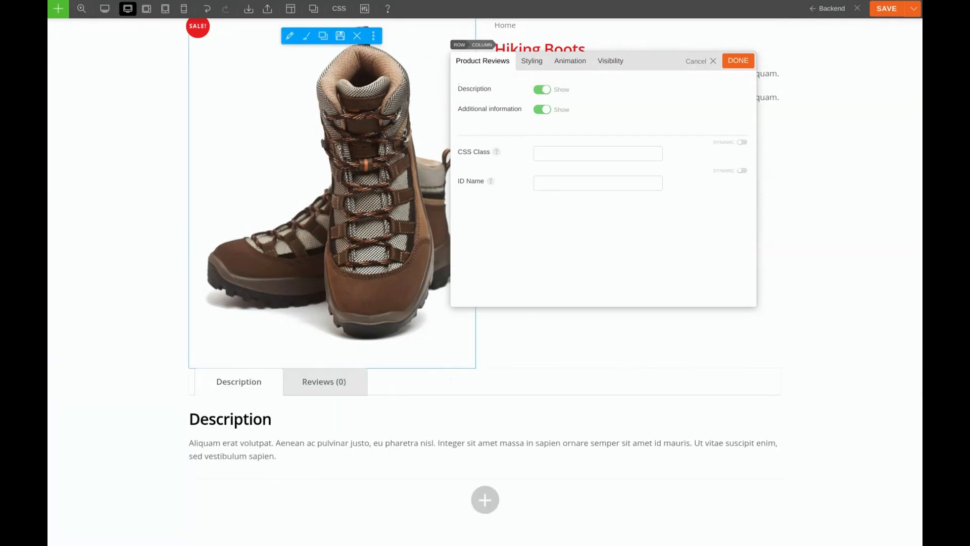
left_click(751, 62)
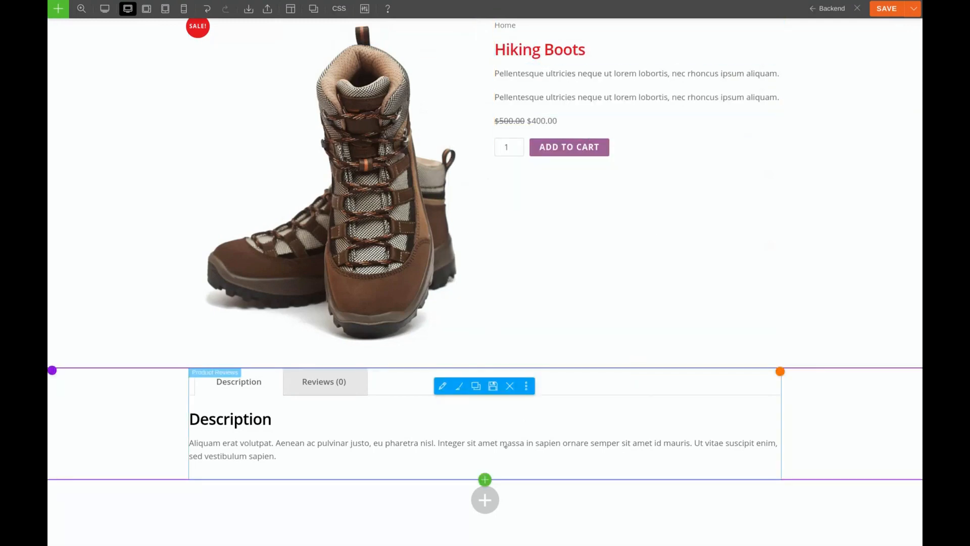
- Add an Upsell Products module with the default heading and layout below the product reviews
left_click(485, 479)
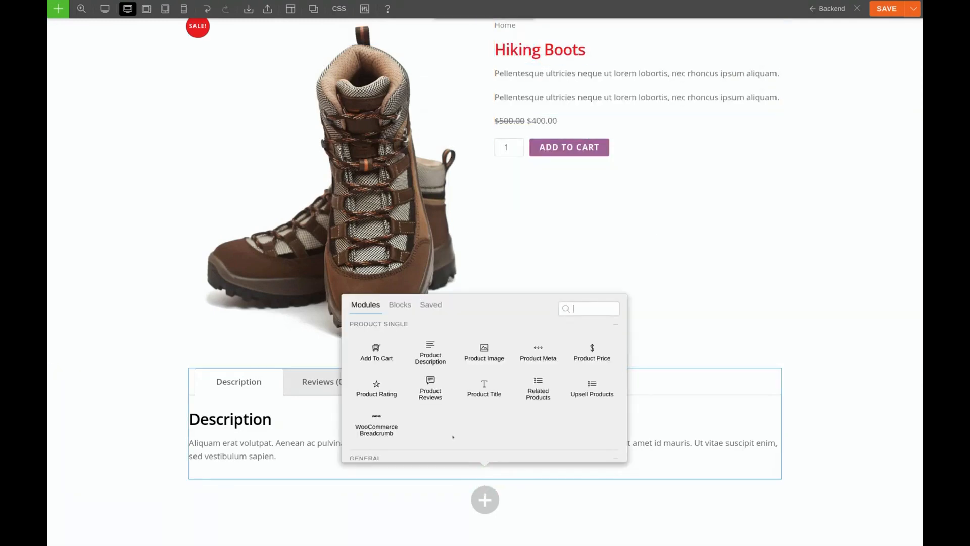
left_click_drag(591, 387, 442, 486)
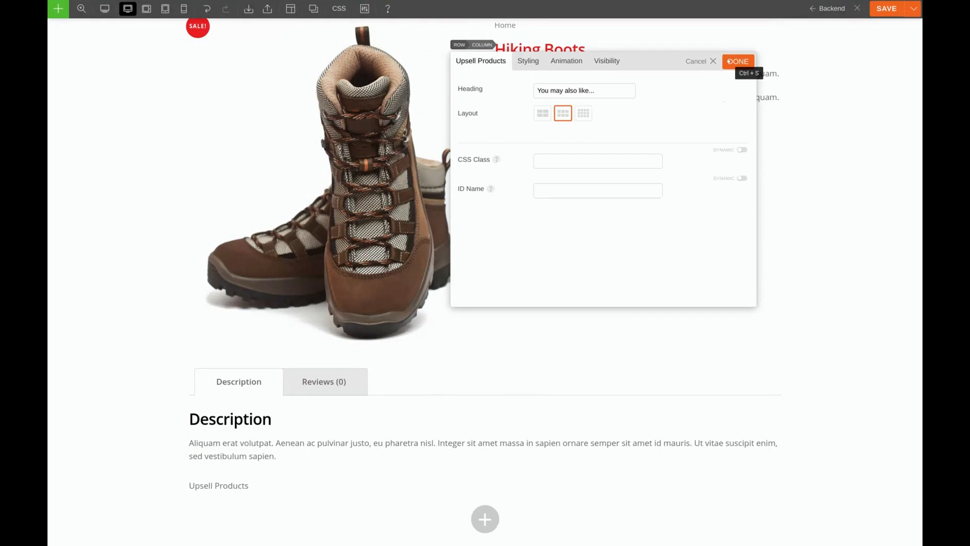
left_click(729, 61)
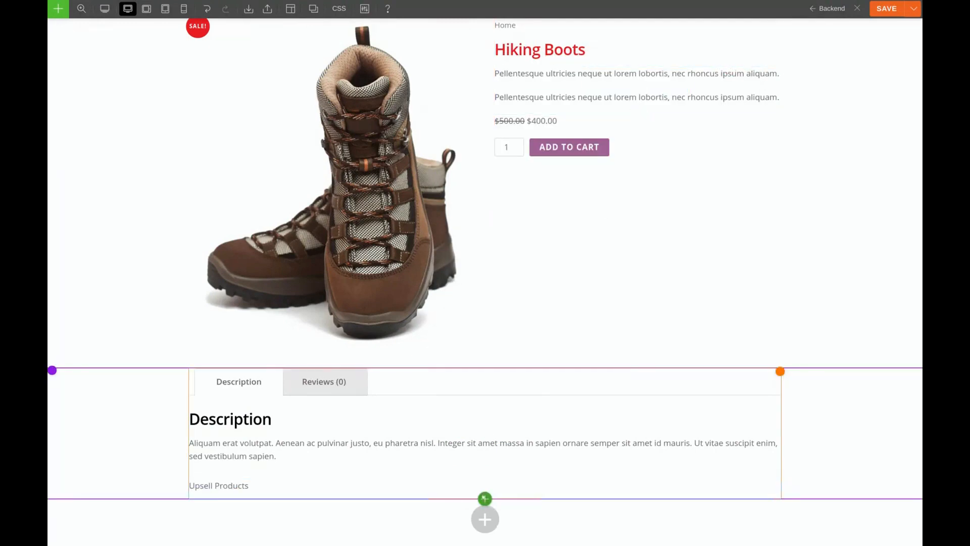
- Add a Related Products module with the default heading and layout beneath the Upsell Products module
left_click(485, 499)
scroll(453, 409, "down", 1)
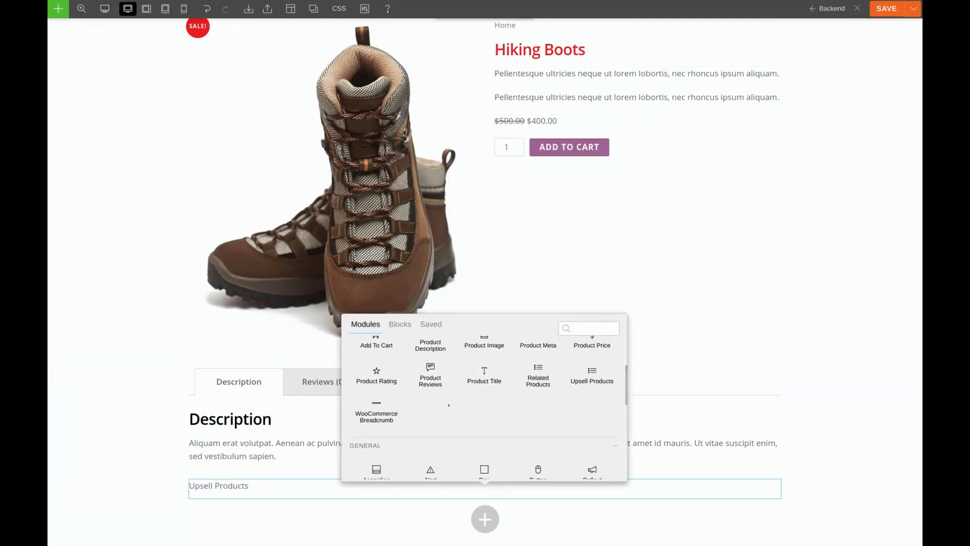
left_click_drag(538, 376, 439, 505)
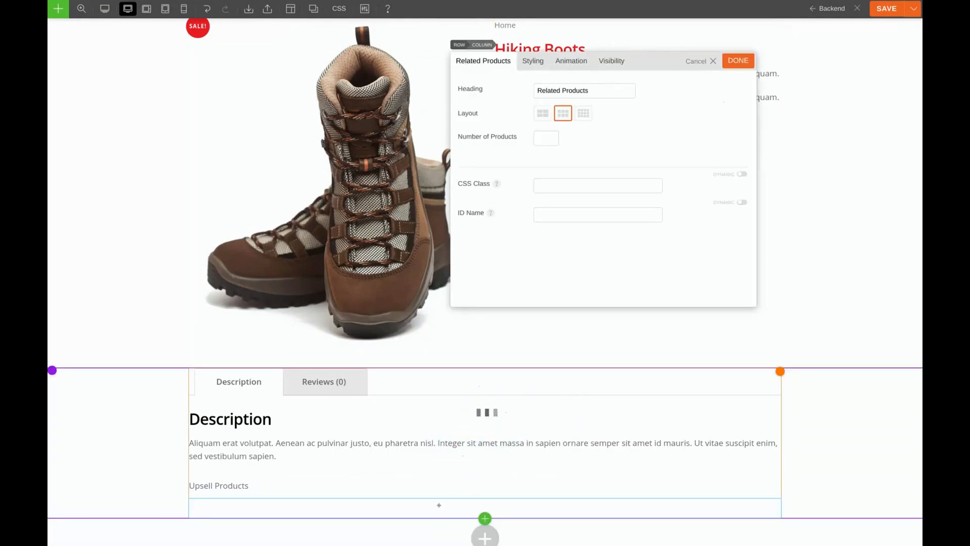
left_click(737, 61)
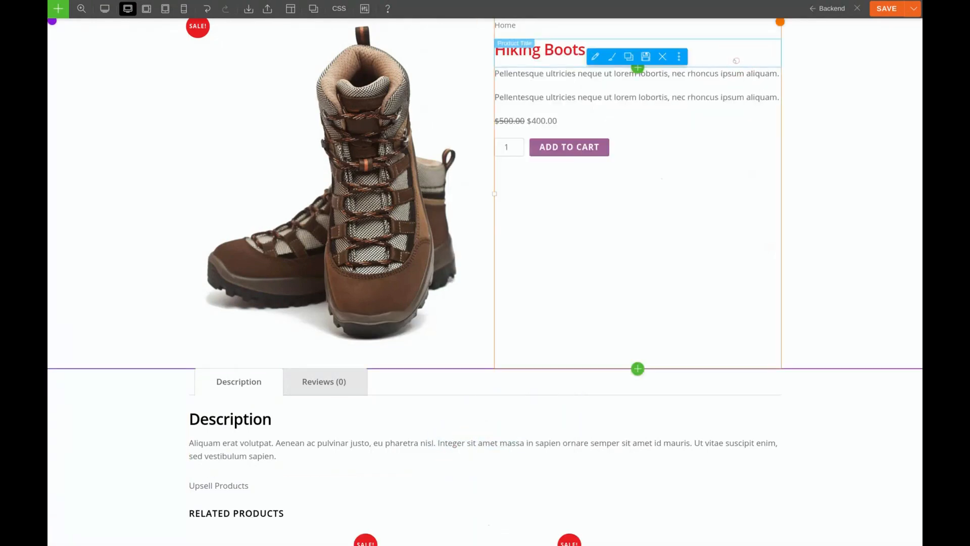
- Check the related products grid in the layout, then save the template and close the builder
scroll(582, 325, "down", 5)
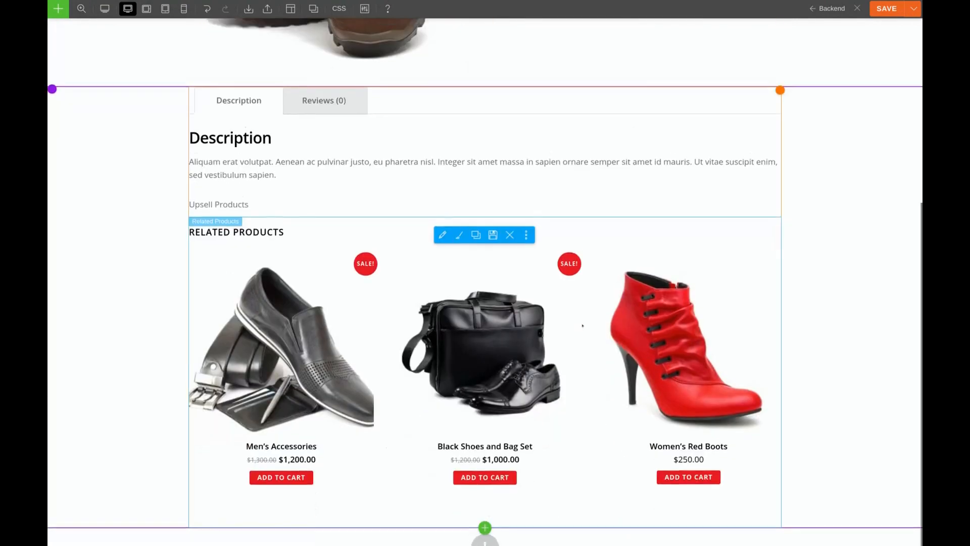
scroll(582, 325, "up", 5)
left_click(887, 9)
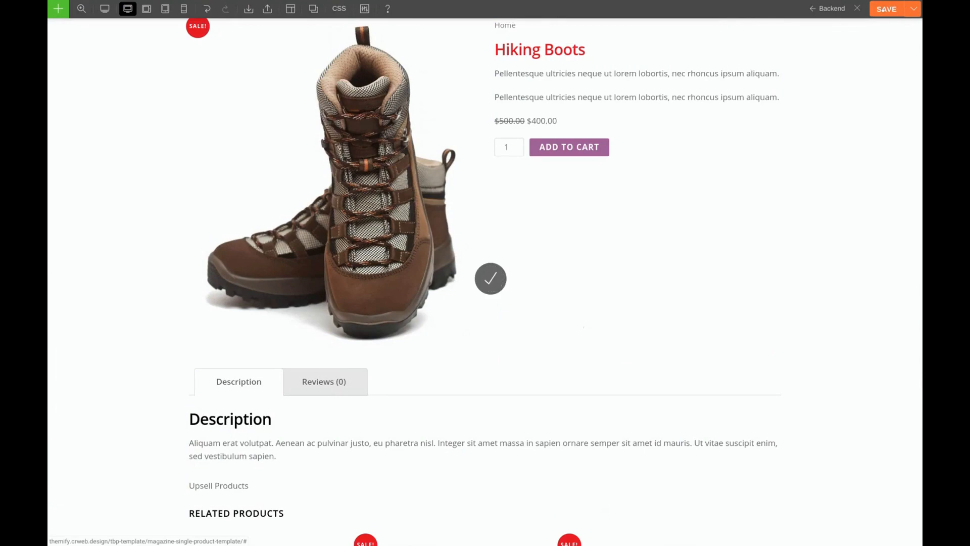
left_click(858, 9)
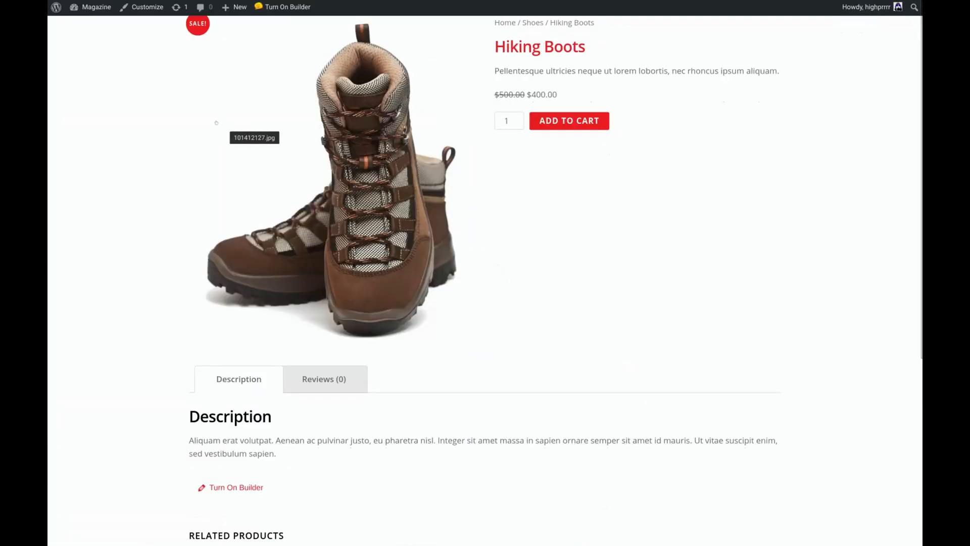
- Go to the WordPress products list and view the Women's Red Boots product page
left_click(91, 8)
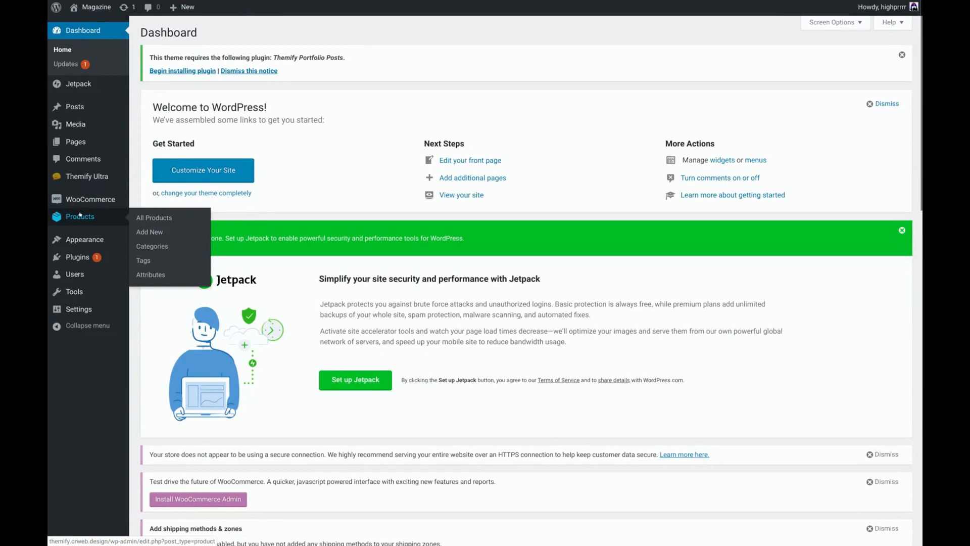
left_click(80, 215)
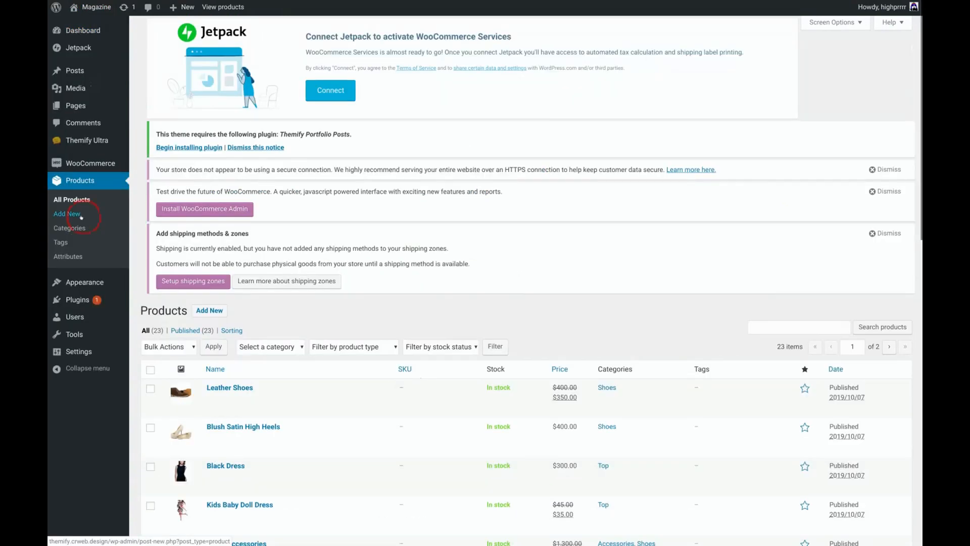
scroll(462, 379, "down", 5)
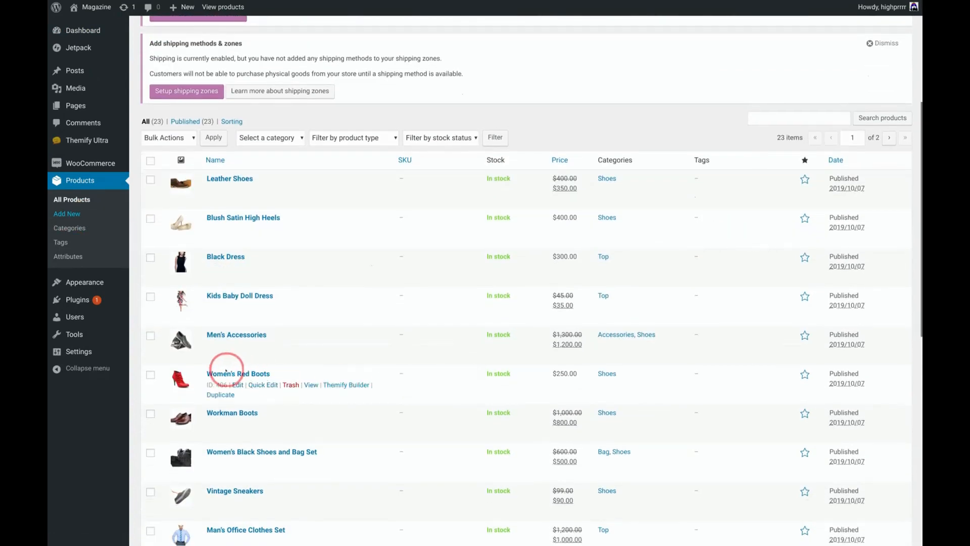
left_click(312, 385)
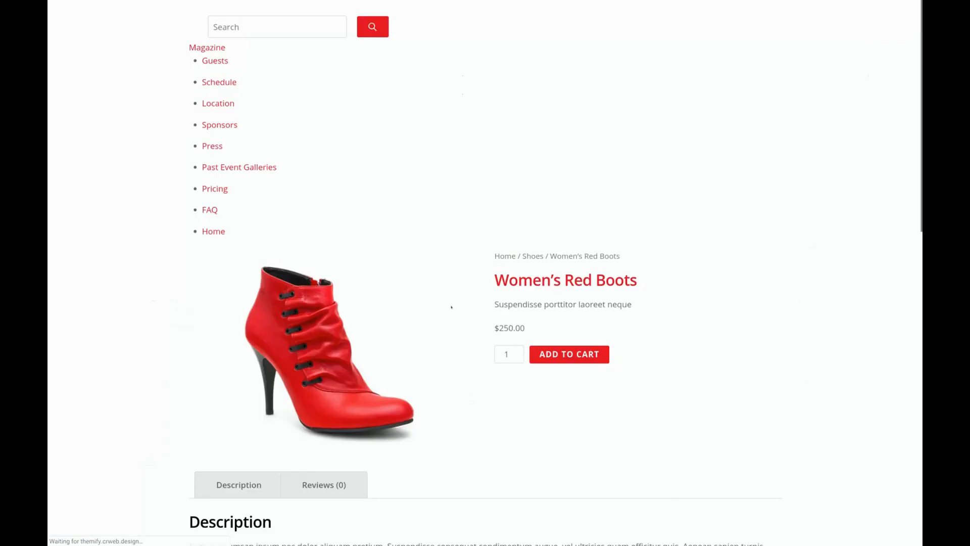
- Review the Women's Red Boots page down to the related products and compare it with the finished styled version
scroll(644, 347, "down", 1)
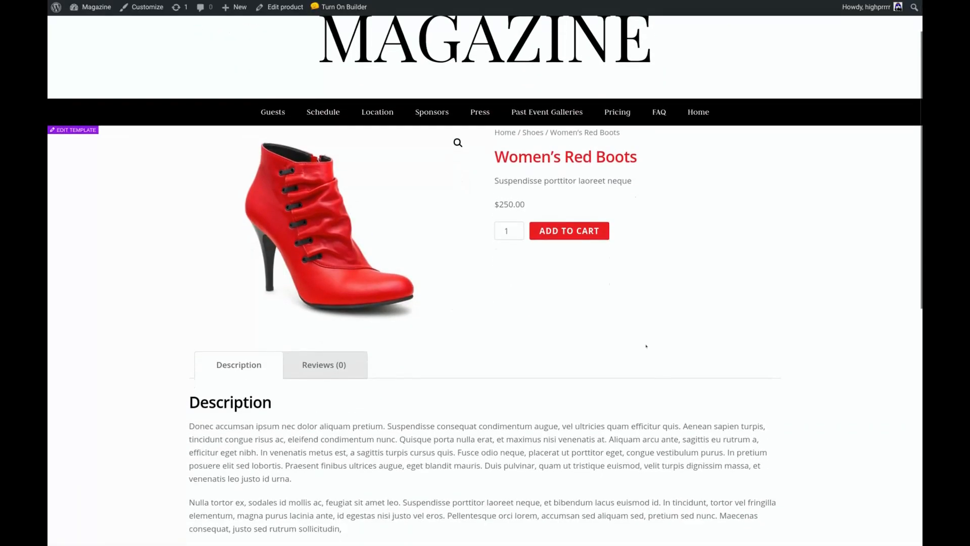
scroll(633, 300, "down", 4)
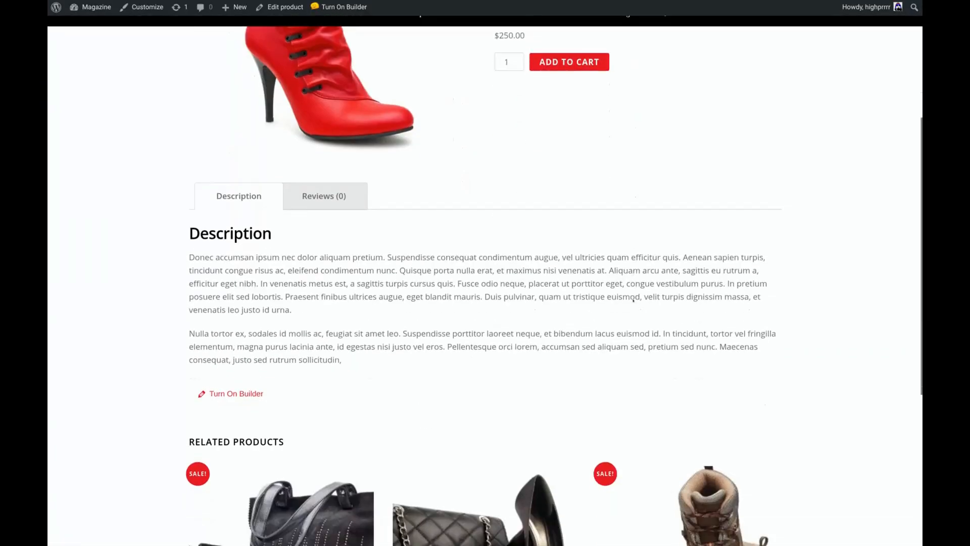
scroll(633, 300, "down", 2)
scroll(646, 252, "up", 3)
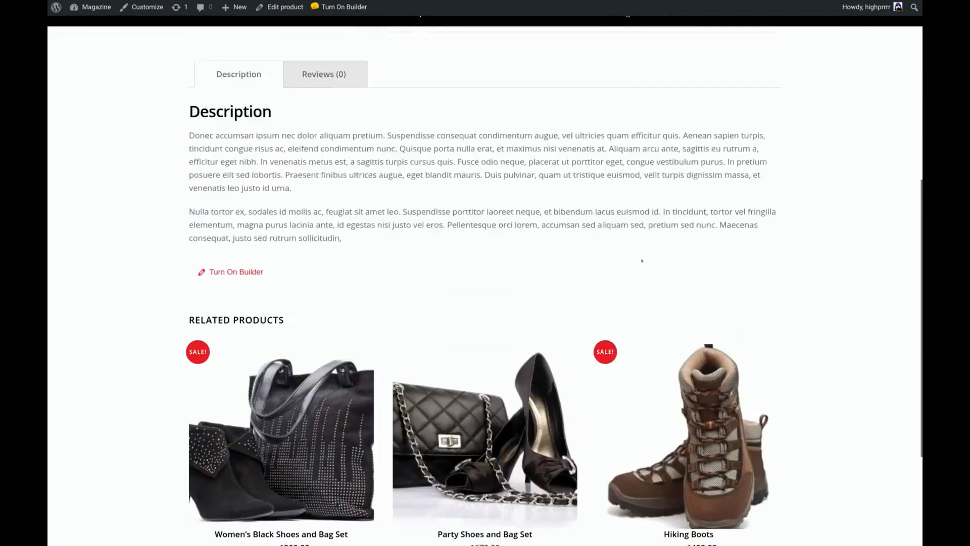
scroll(645, 251, "up", 3)
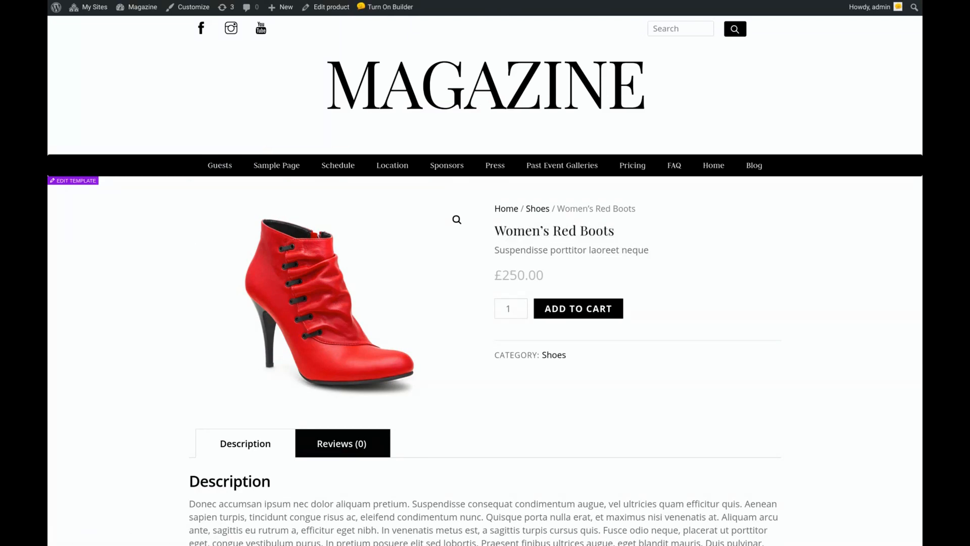
scroll(711, 298, "down", 2)
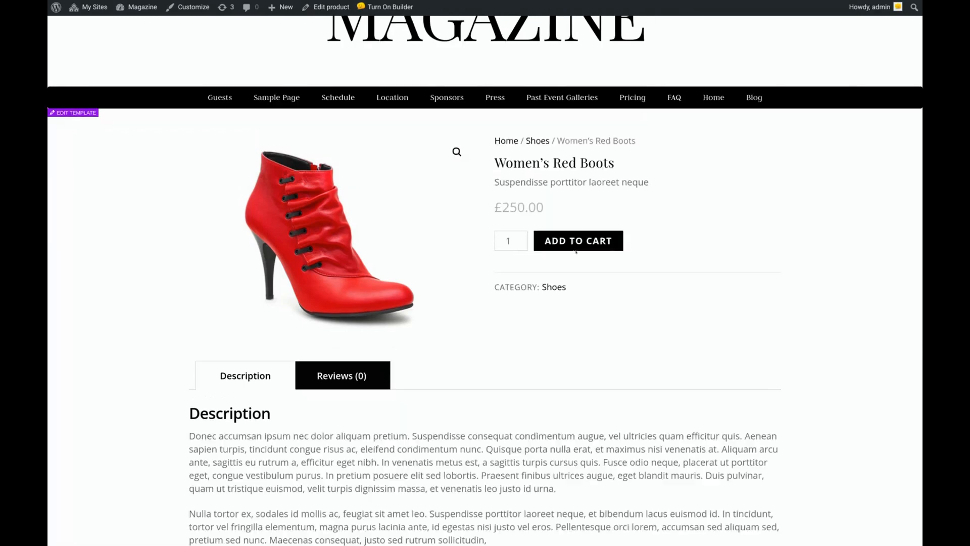
scroll(751, 287, "up", 1)
scroll(750, 289, "down", 8)
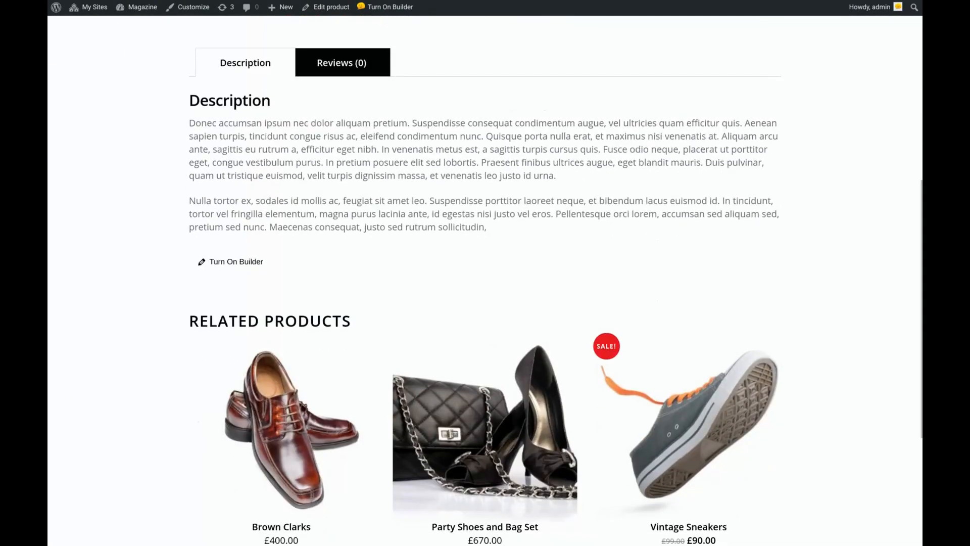
scroll(735, 283, "up", 8)
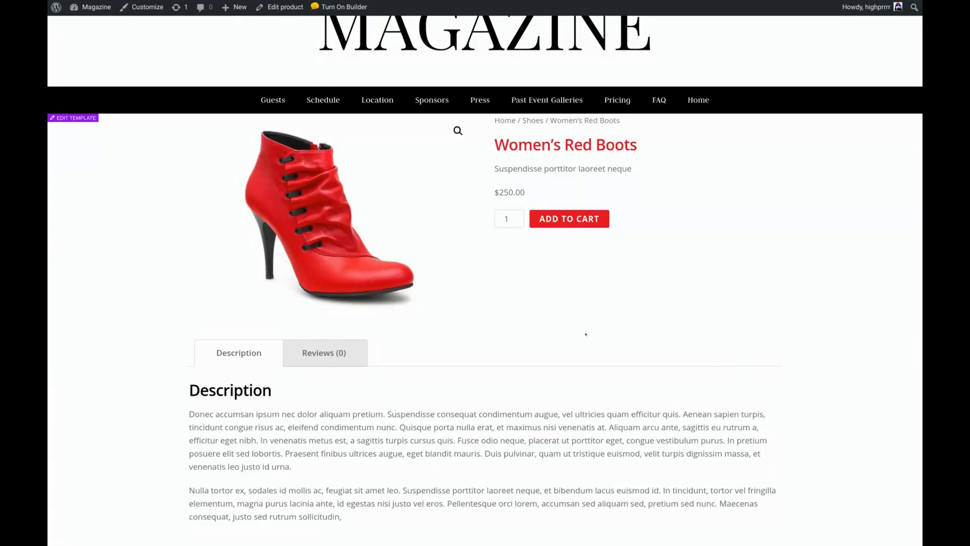
- Reopen the product template for editing and set the breadcrumb's font to Open Sans at 17 px
left_click(74, 118)
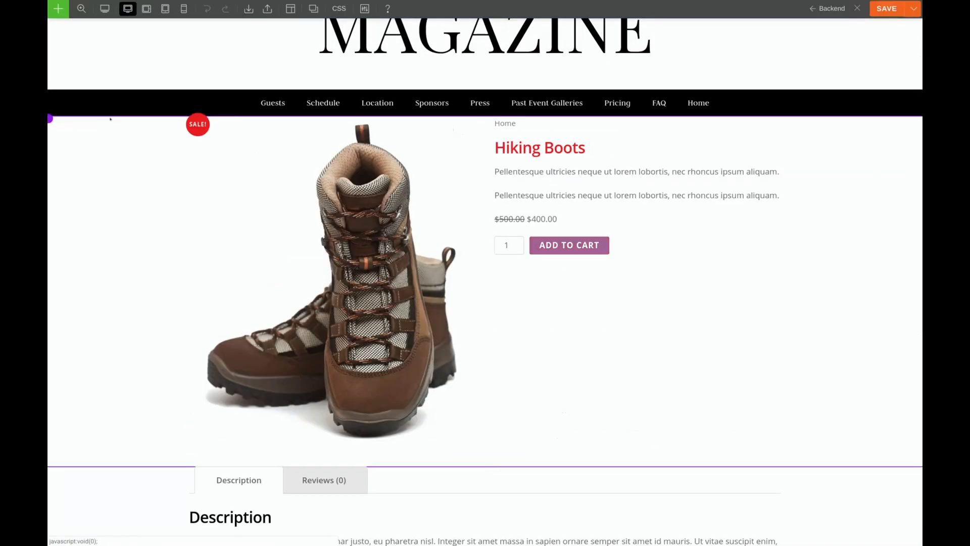
mouse_move(518, 129)
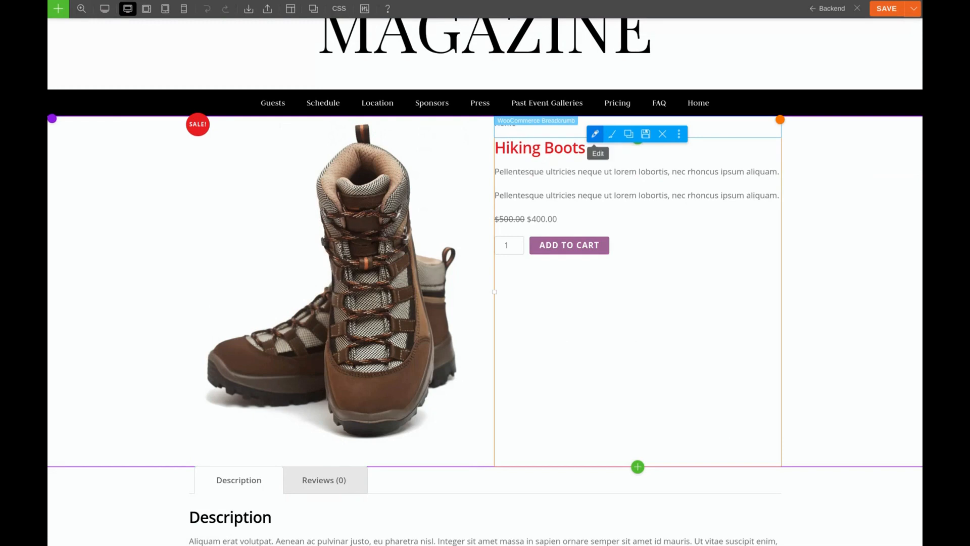
left_click(594, 134)
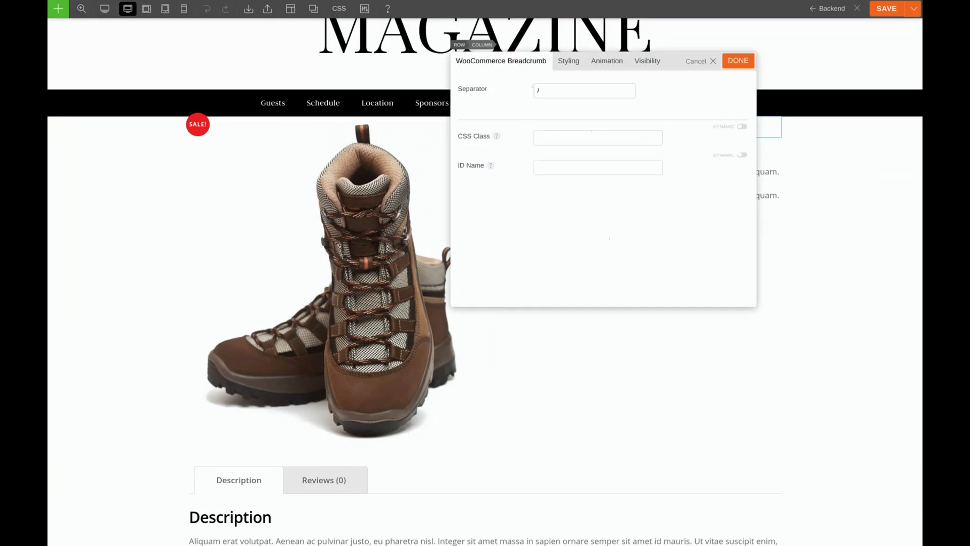
left_click(563, 67)
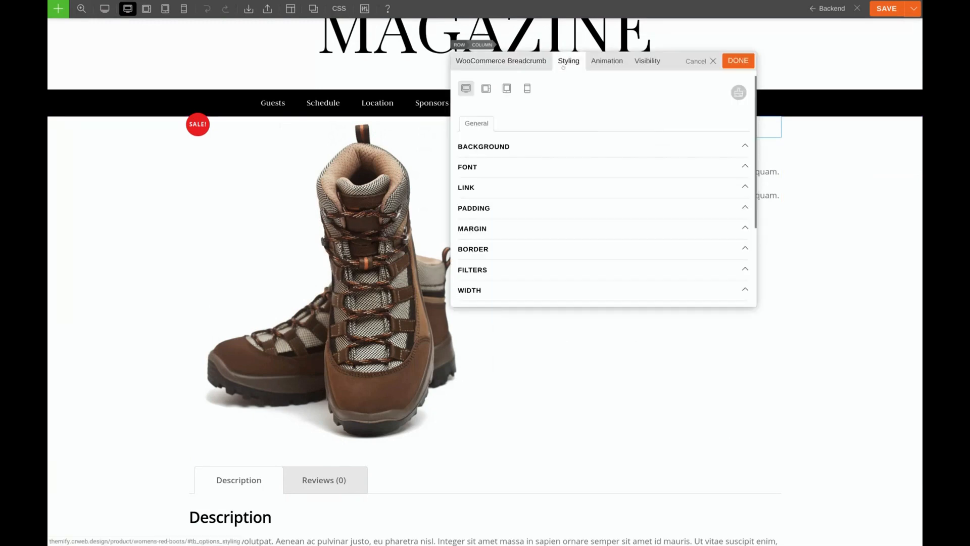
left_click(499, 166)
left_click(558, 208)
type("open")
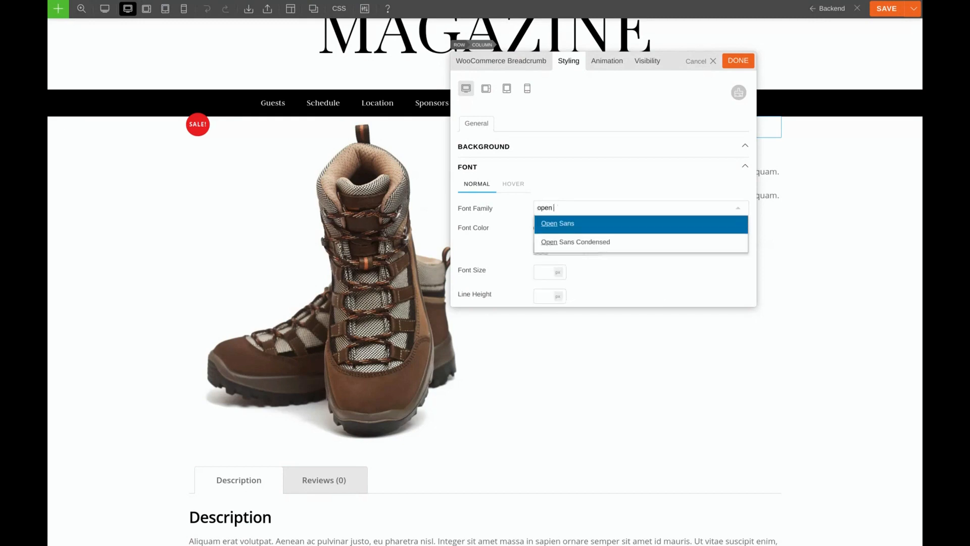
left_click(558, 225)
scroll(526, 249, "down", 1)
left_click(544, 253)
type("17")
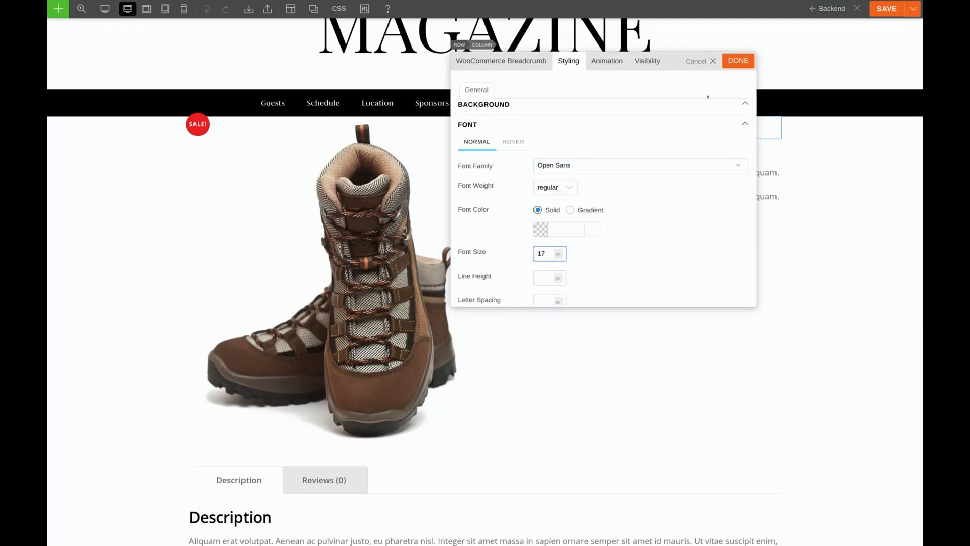
left_click(738, 61)
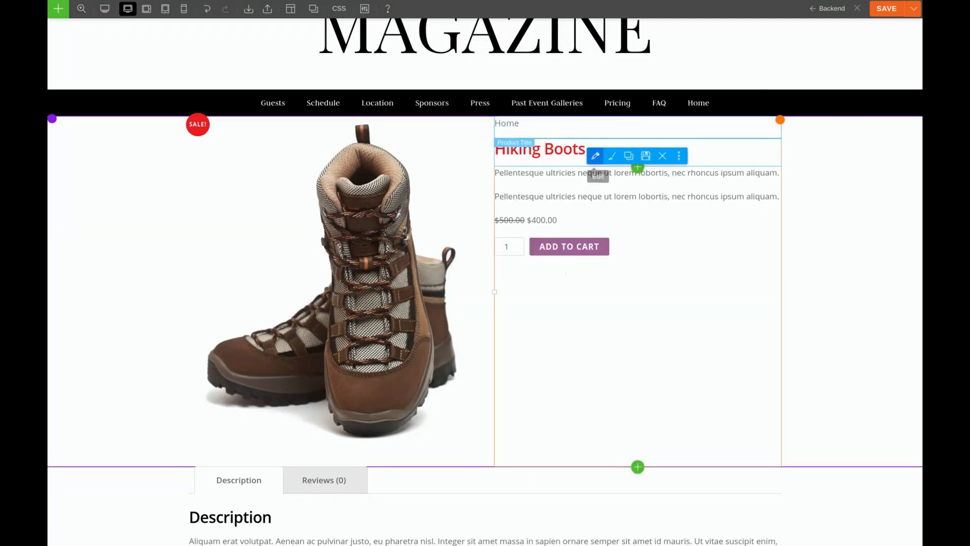
- Edit the Product Title module and set its HTML tag to H1
left_click(595, 156)
left_click(516, 66)
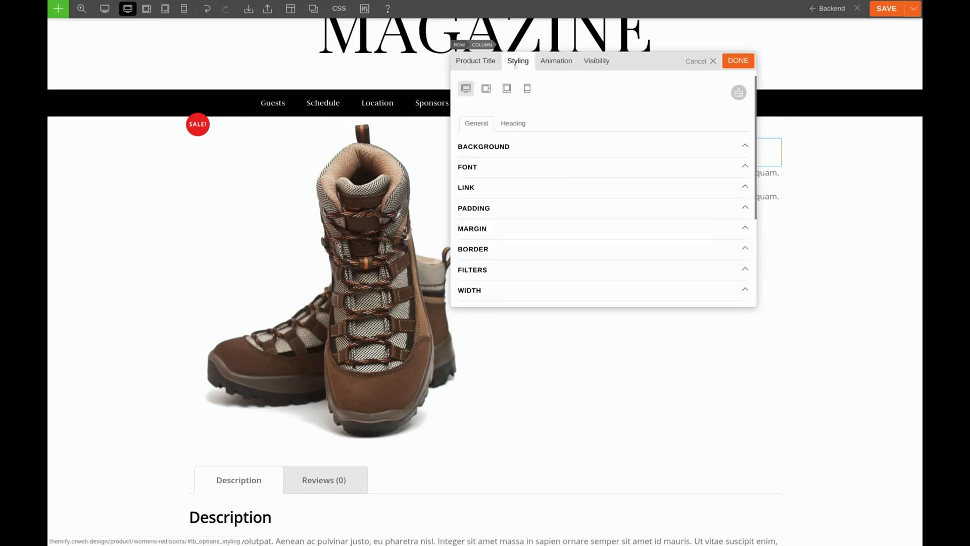
left_click(483, 65)
left_click(553, 132)
left_click(549, 143)
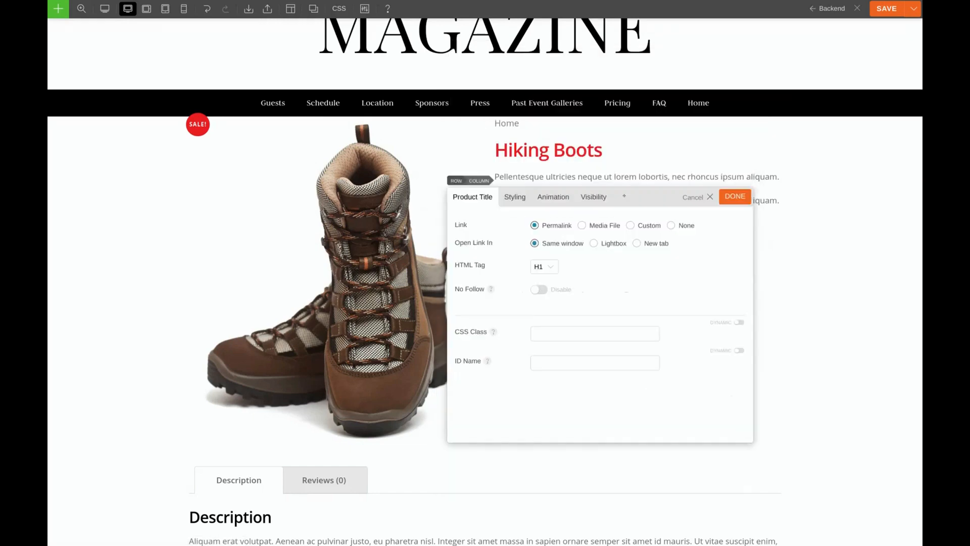
- Style the product title's Heading 1 font as Playfair Display with a 26 px font size
left_click(554, 65)
left_click(549, 128)
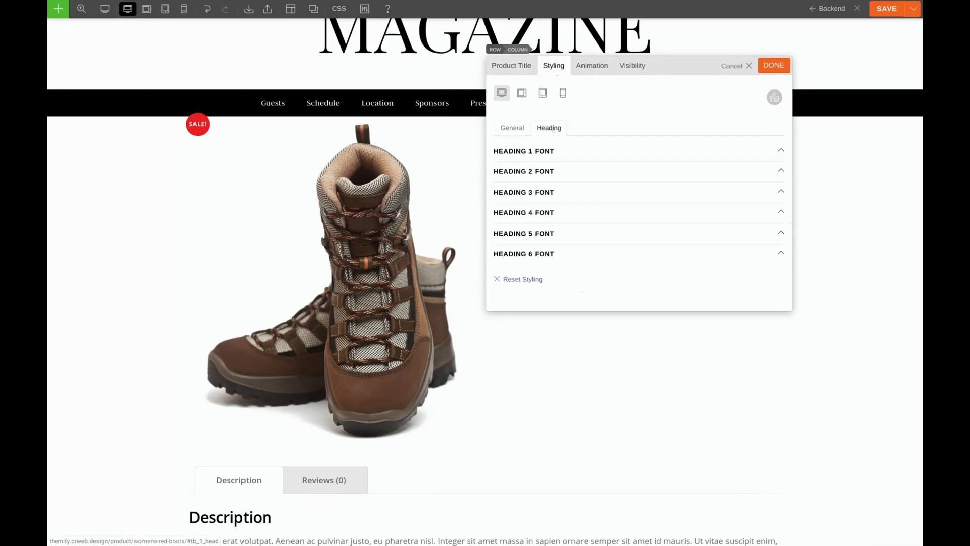
left_click(520, 151)
left_click(593, 198)
type("playfair")
left_click(599, 202)
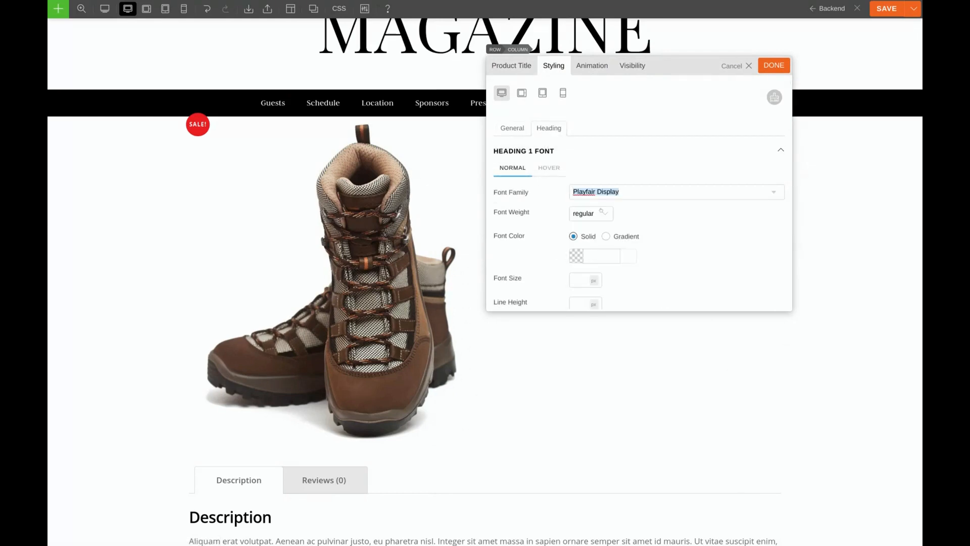
scroll(539, 236, "down", 1)
left_click(580, 240)
type("26")
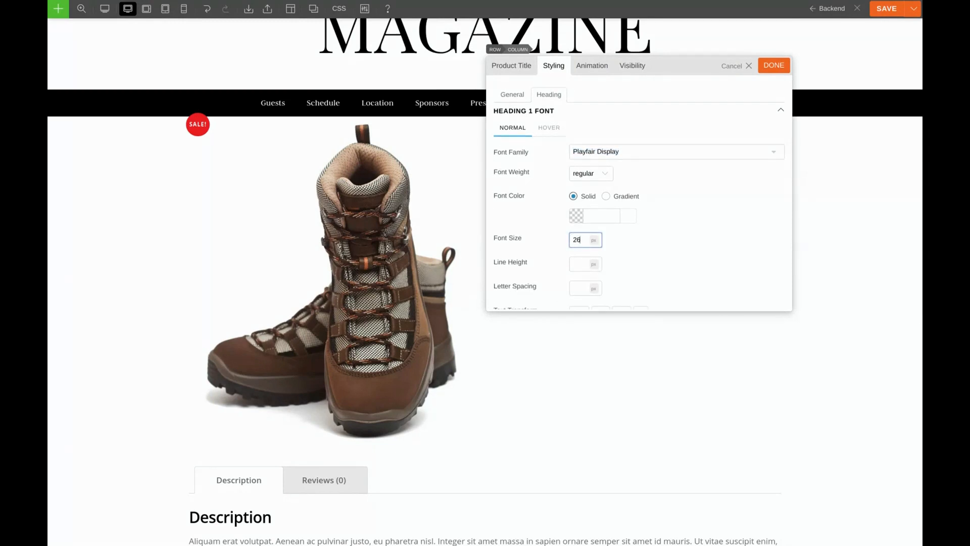
- Set the product title's general font color to solid black (#000000) and apply the module styling
scroll(554, 224, "down", 4)
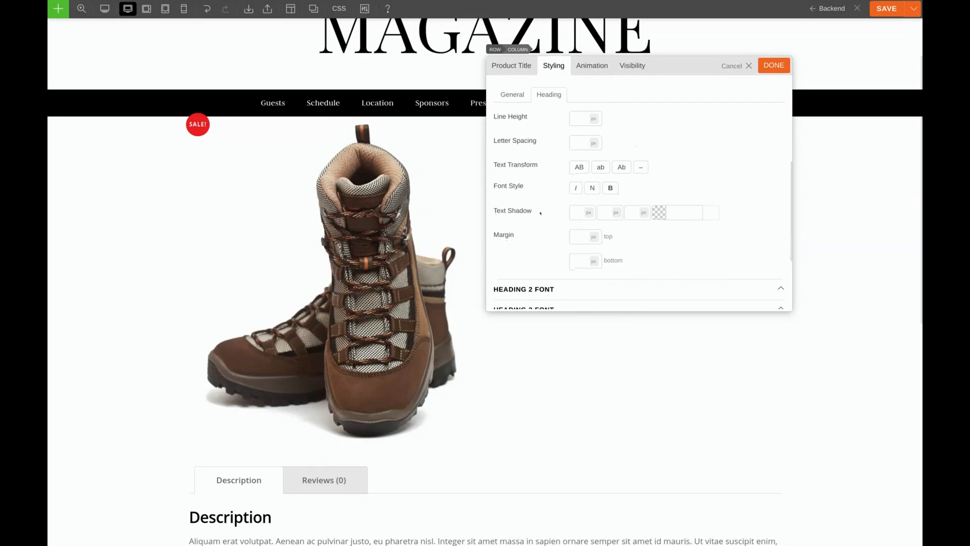
scroll(538, 212, "up", 5)
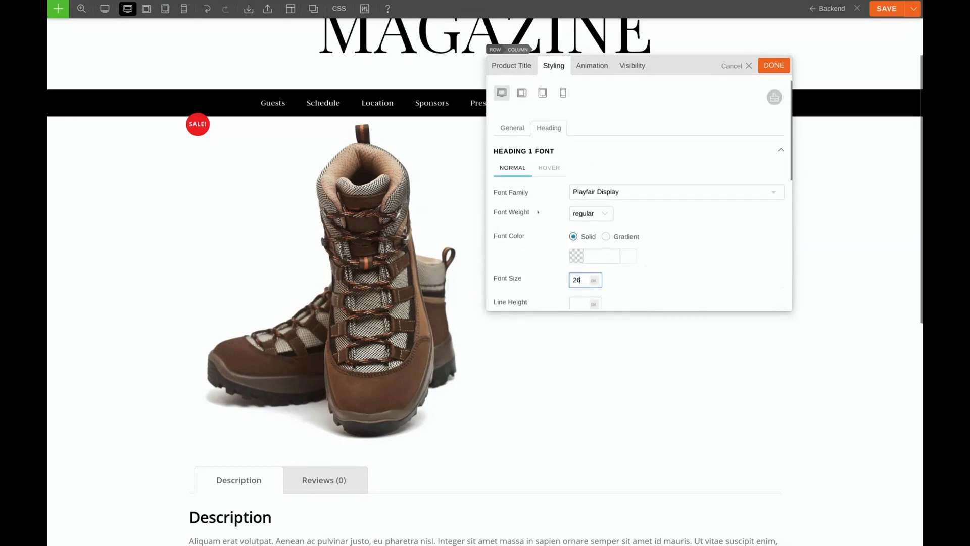
left_click(512, 128)
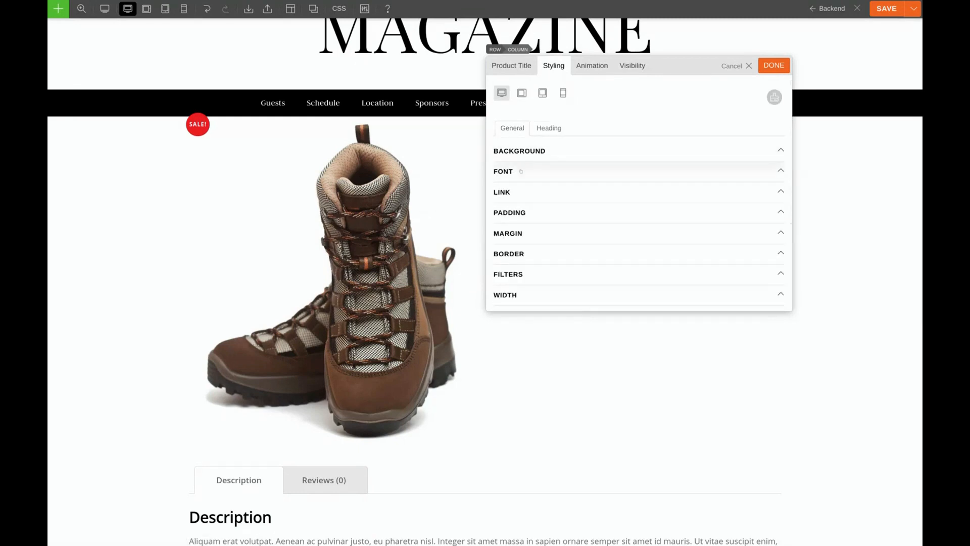
left_click(503, 171)
left_click(598, 251)
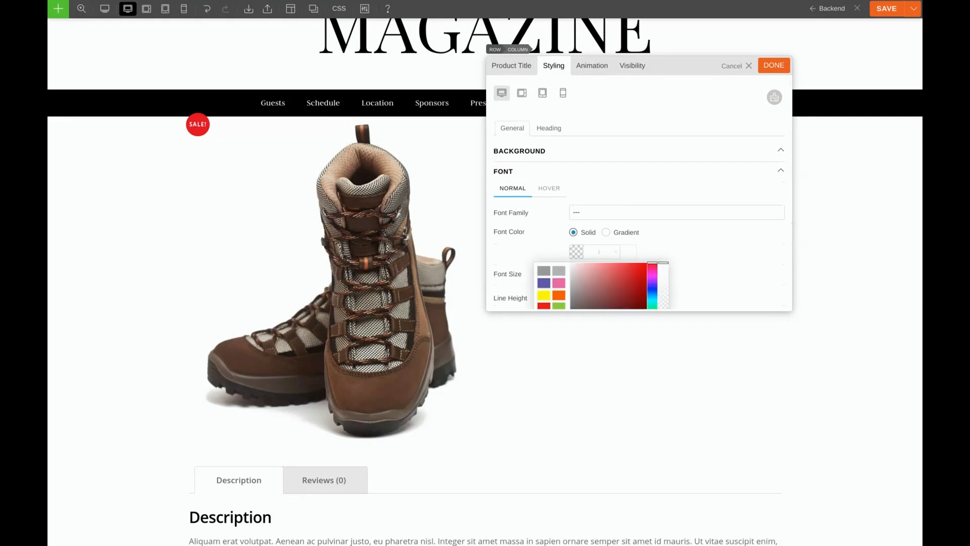
scroll(596, 248, "down", 2)
left_click(586, 291)
left_click_drag(588, 292, 562, 301)
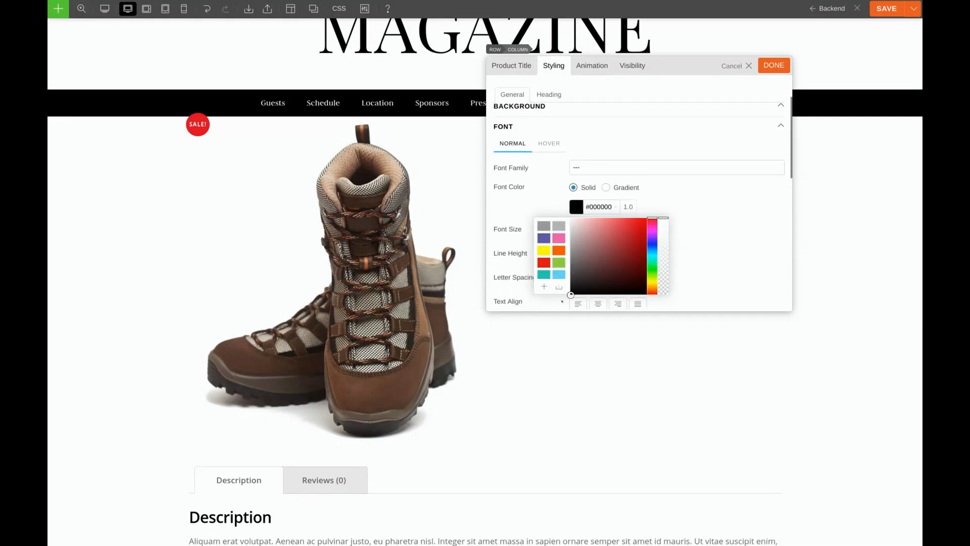
left_click(703, 204)
left_click_drag(686, 78, 355, 202)
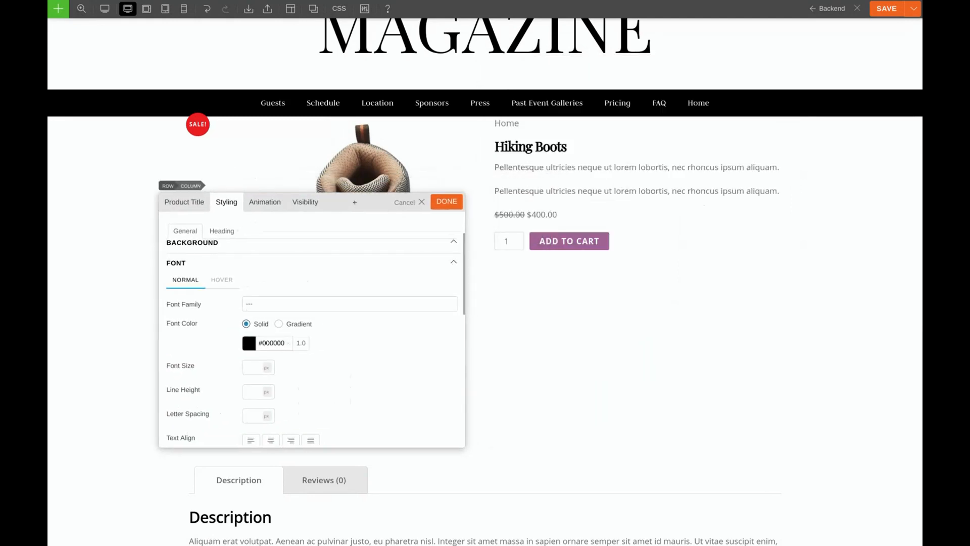
left_click(446, 201)
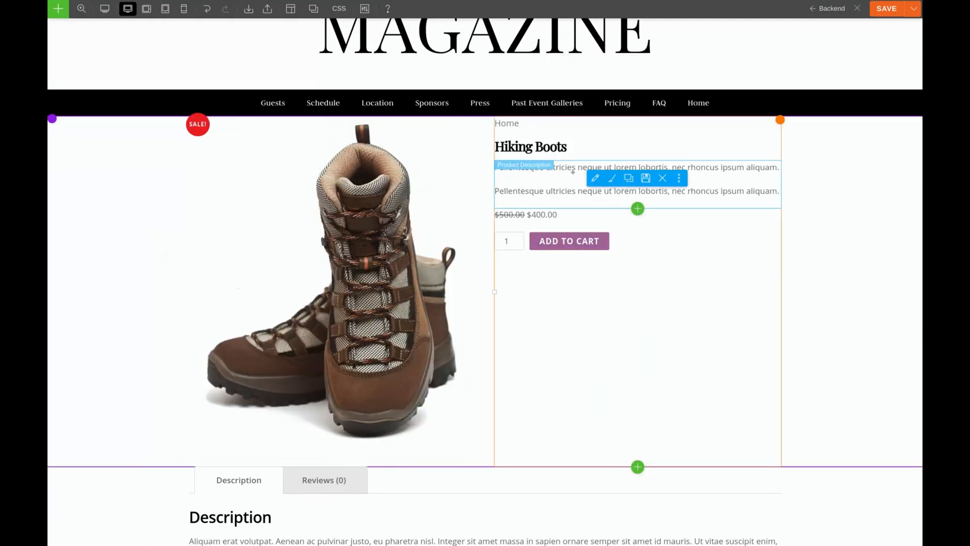
- Style the Product Description module's font as Open Sans at 18 px and apply it
left_click(595, 178)
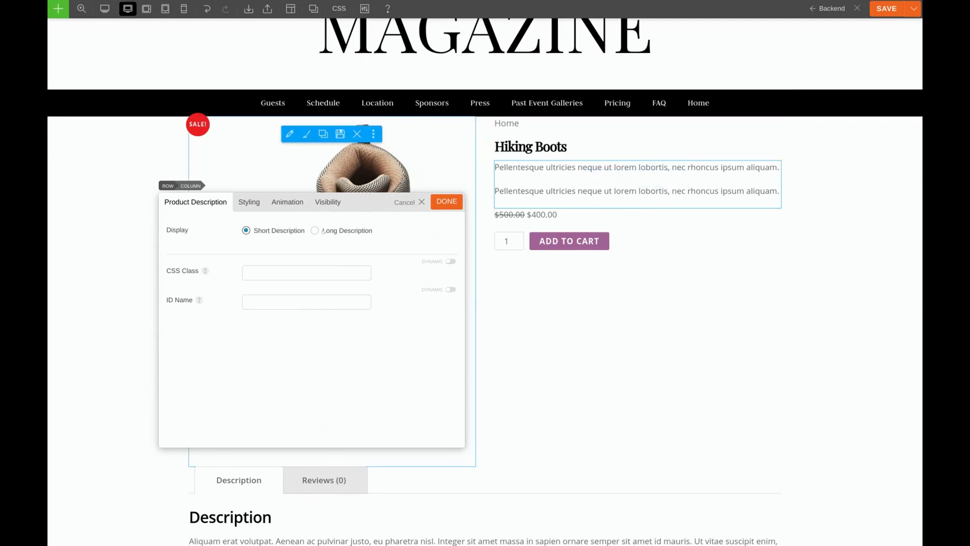
left_click(255, 204)
left_click(272, 307)
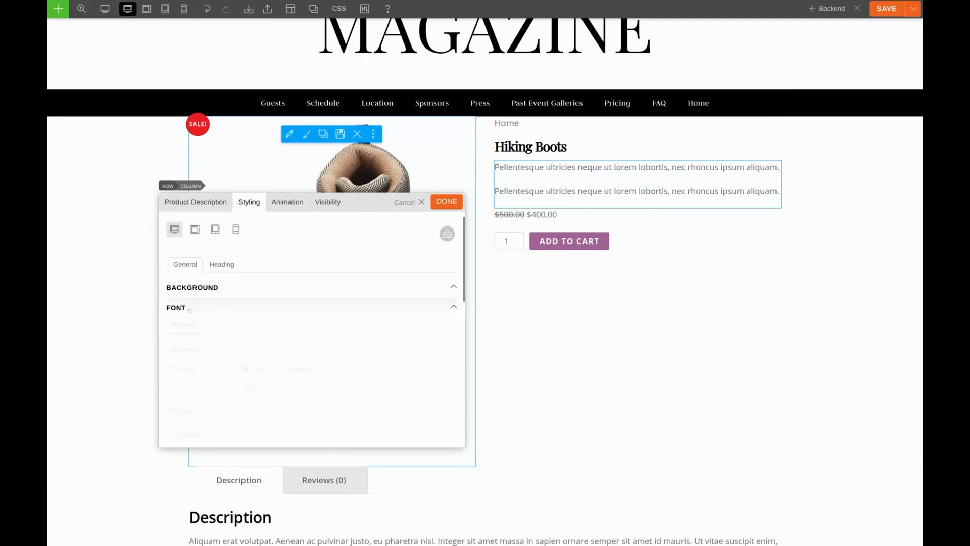
left_click(278, 348)
type("open san")
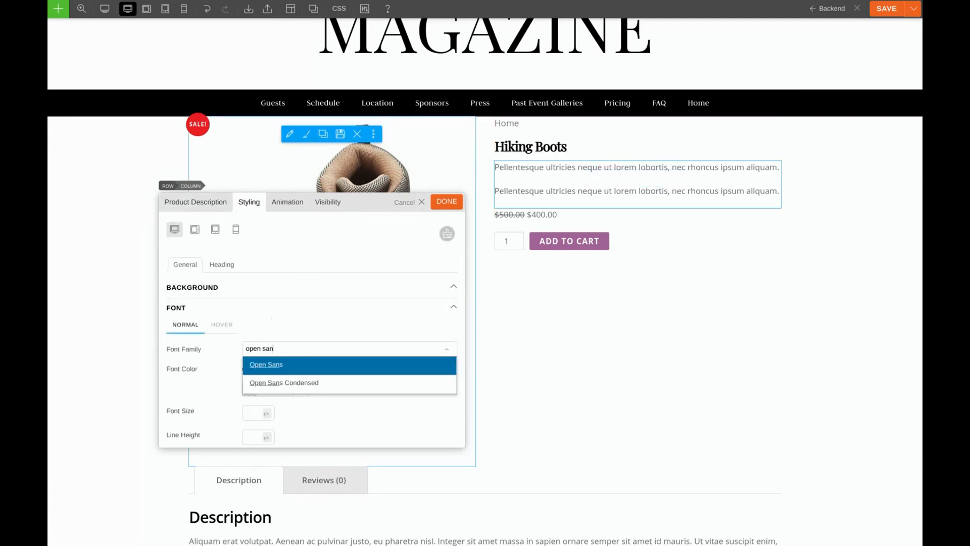
left_click(265, 365)
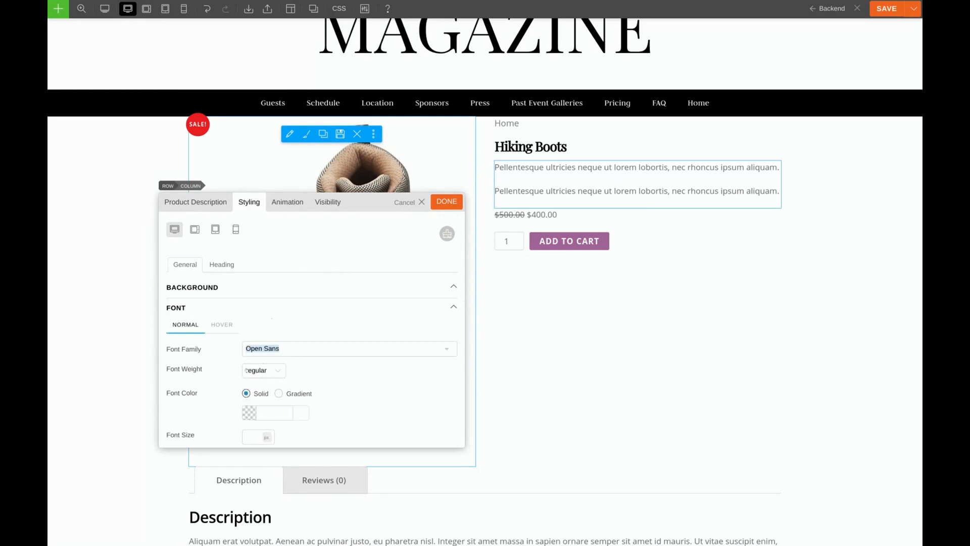
scroll(231, 393, "down", 1)
left_click(250, 405)
type("18")
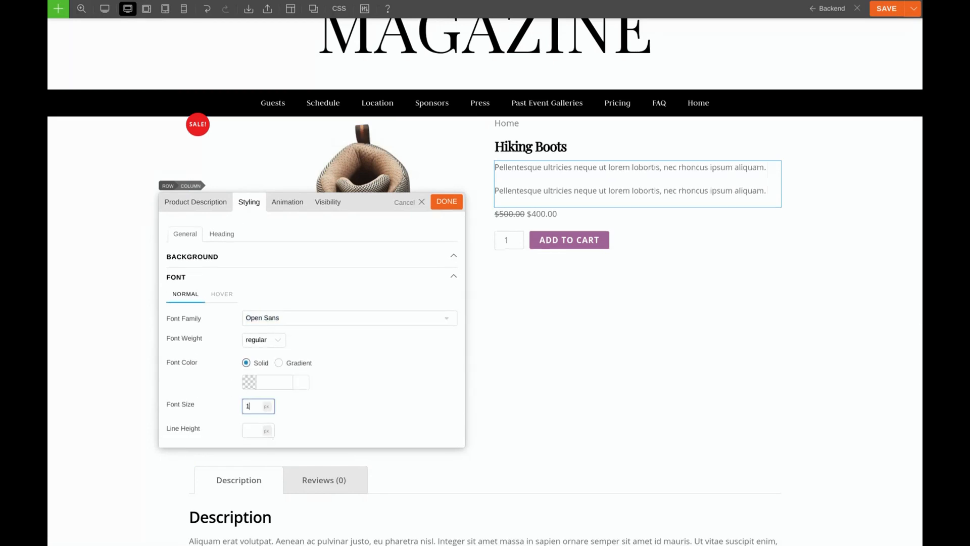
left_click(445, 202)
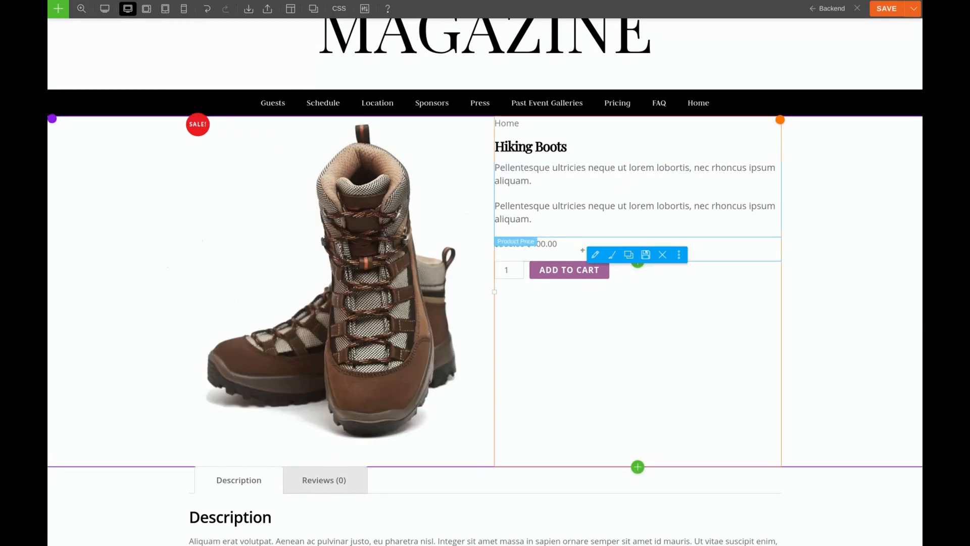
- Style the Product Price module's font as Open Sans at 26 px and apply it
left_click(596, 254)
left_click(229, 202)
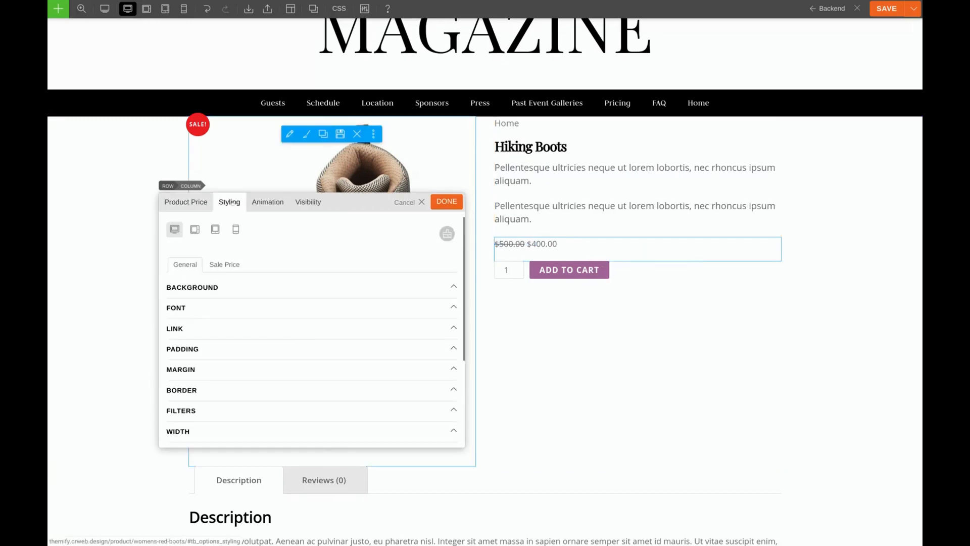
left_click(222, 306)
left_click(270, 349)
type("open s")
left_click(270, 363)
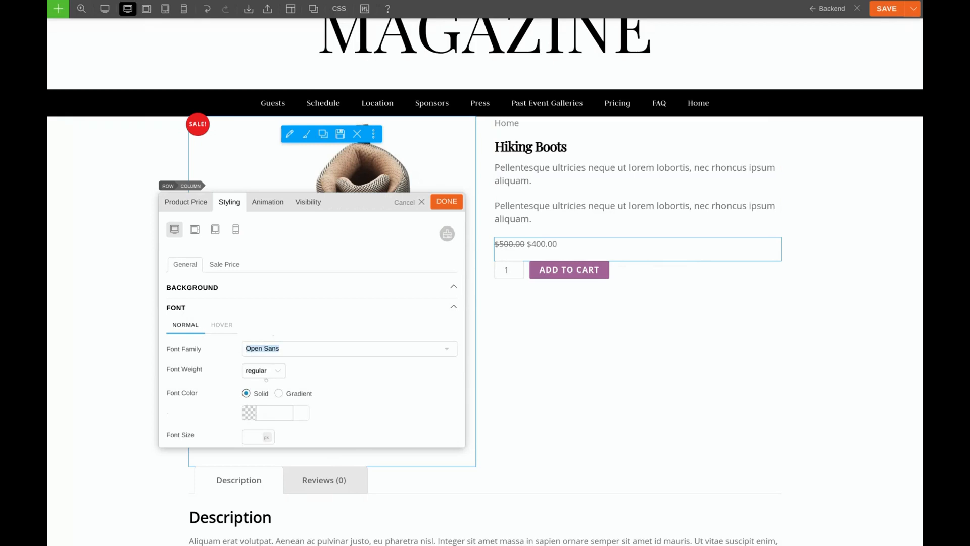
left_click(254, 437)
type("26")
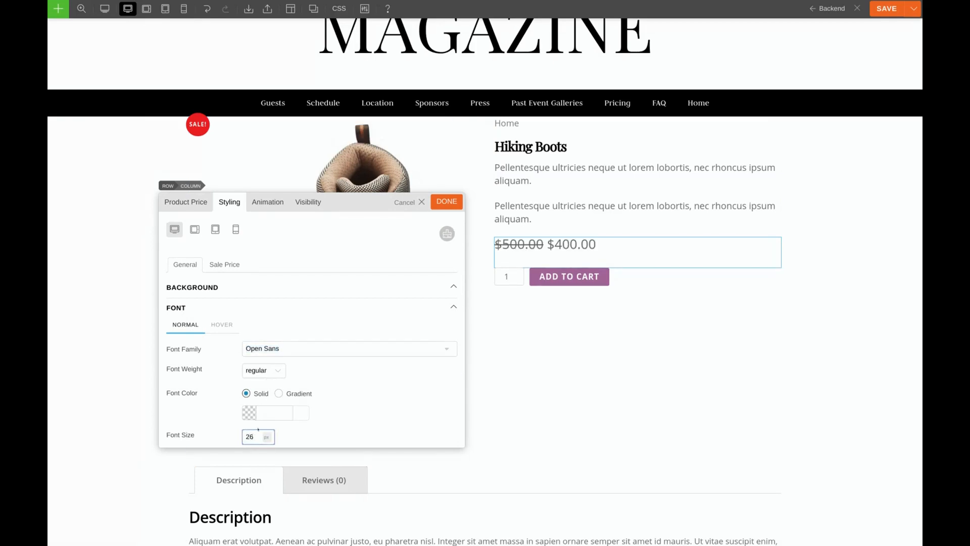
left_click(447, 201)
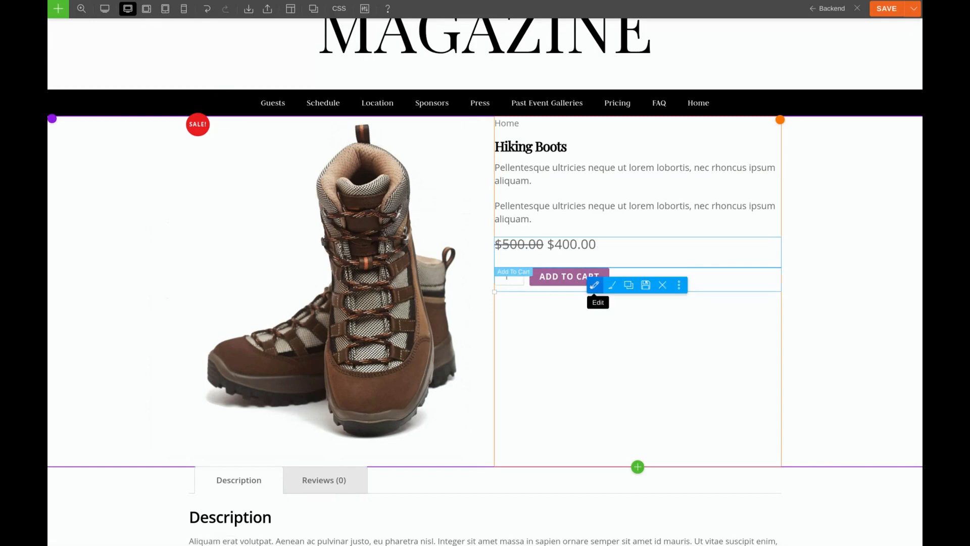
- Set the Add To Cart module's button background color to black (#000000) and apply it
left_click(595, 285)
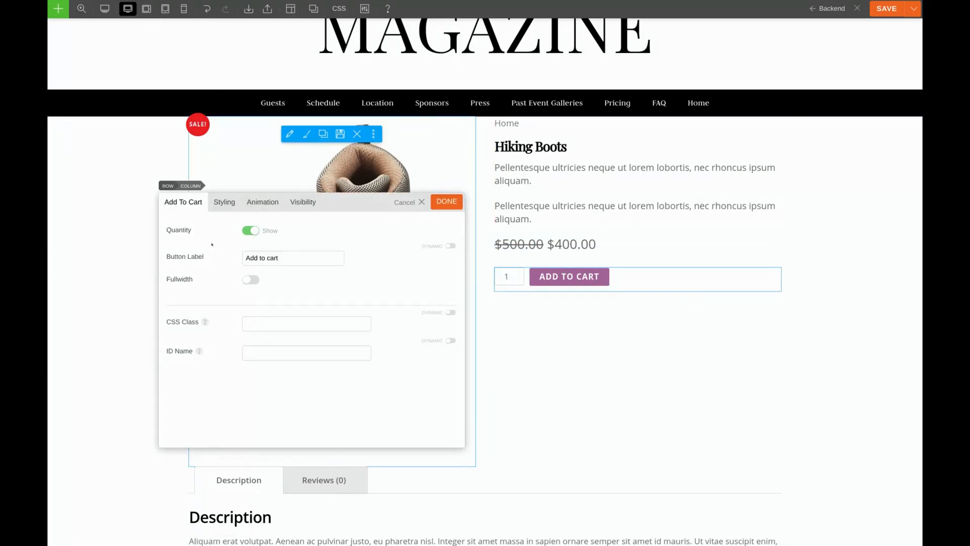
left_click(216, 203)
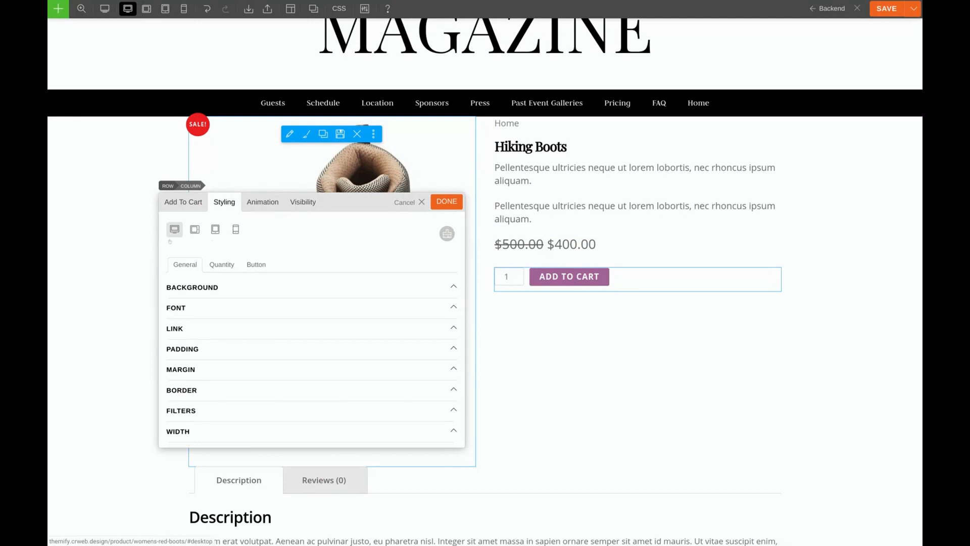
left_click(256, 265)
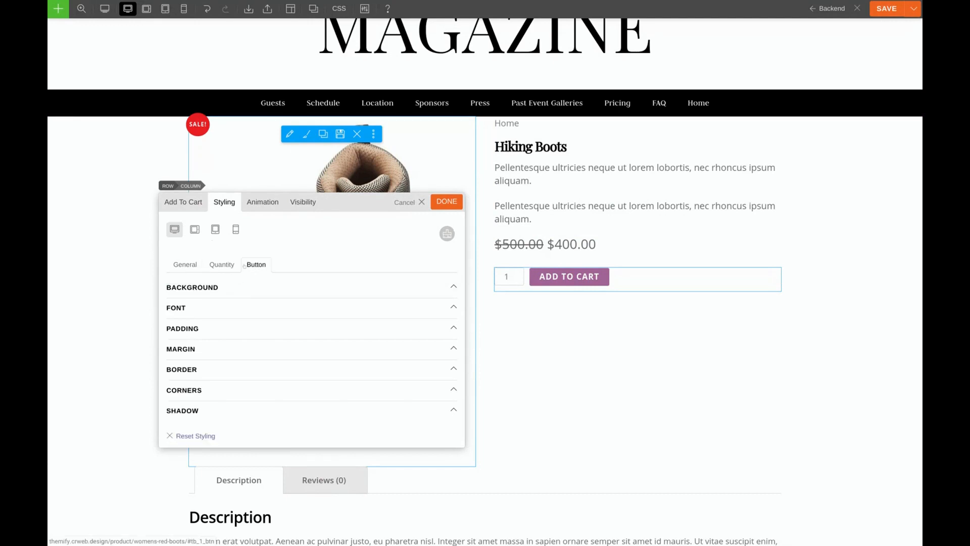
left_click(217, 287)
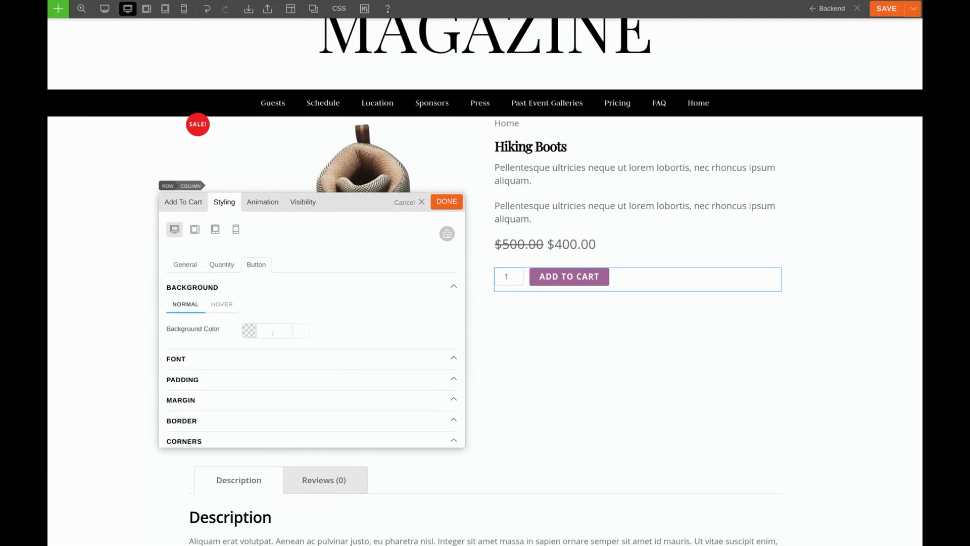
left_click(272, 331)
left_click(243, 419)
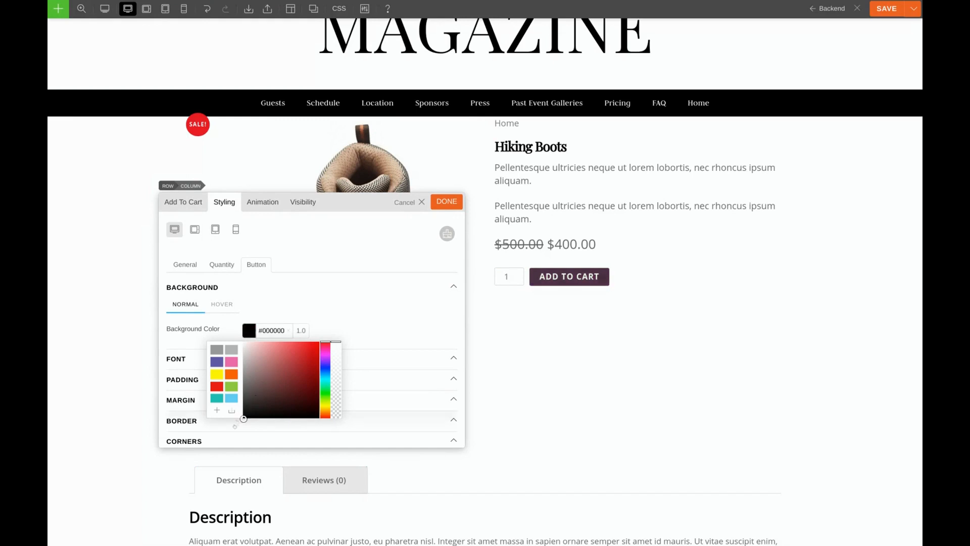
left_click(438, 202)
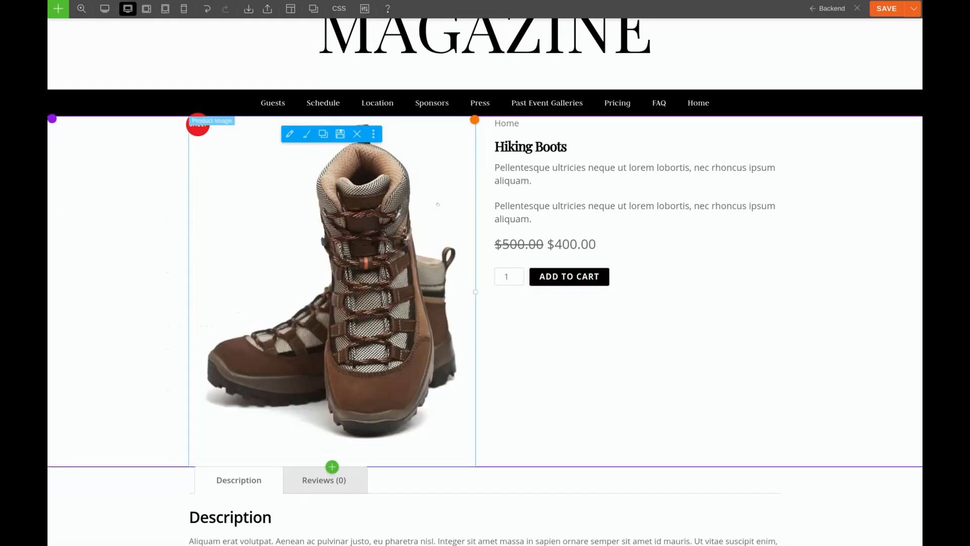
- Style the Product Reviews module's tab content font as Open Sans at 18 px and apply it
scroll(576, 340, "down", 3)
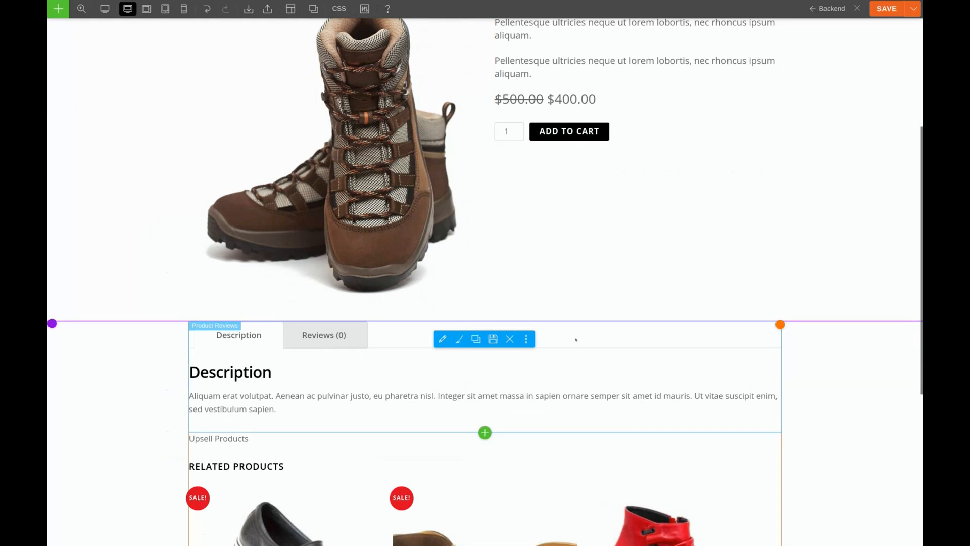
double_click(396, 403)
left_click(240, 202)
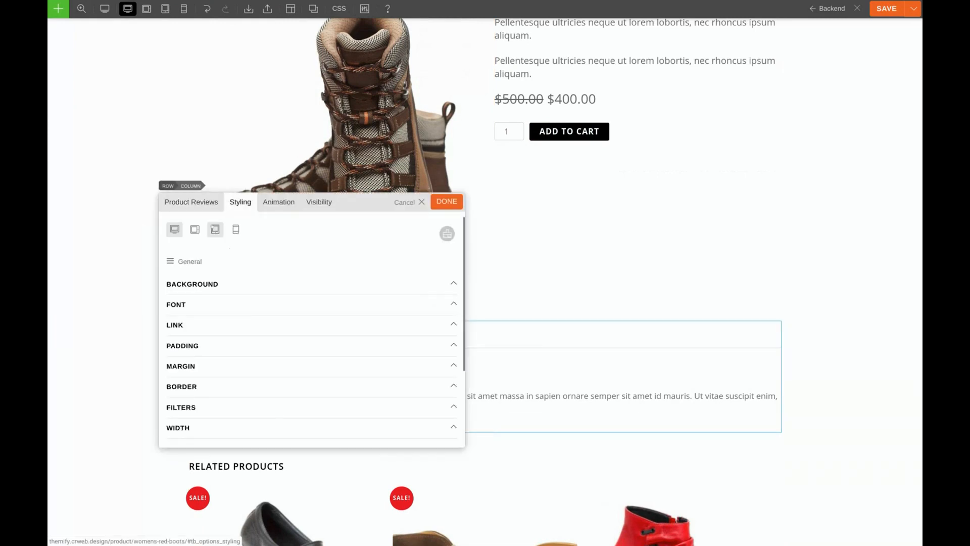
left_click(171, 261)
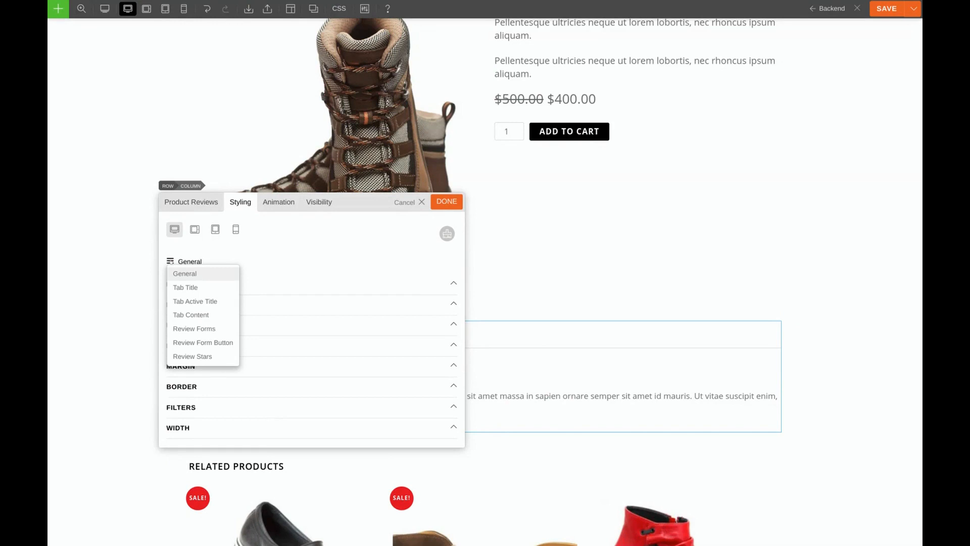
left_click(181, 316)
left_click(181, 307)
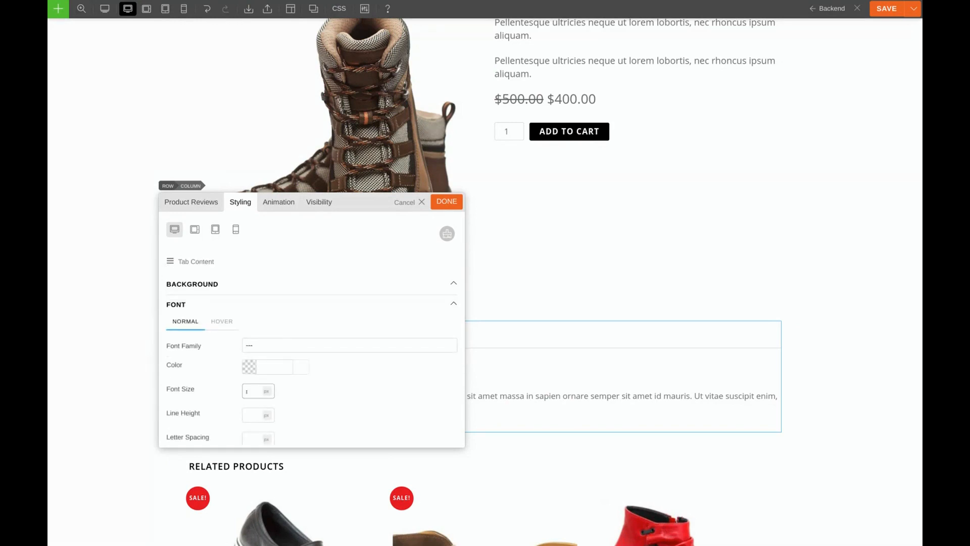
left_click(263, 346)
type("open s")
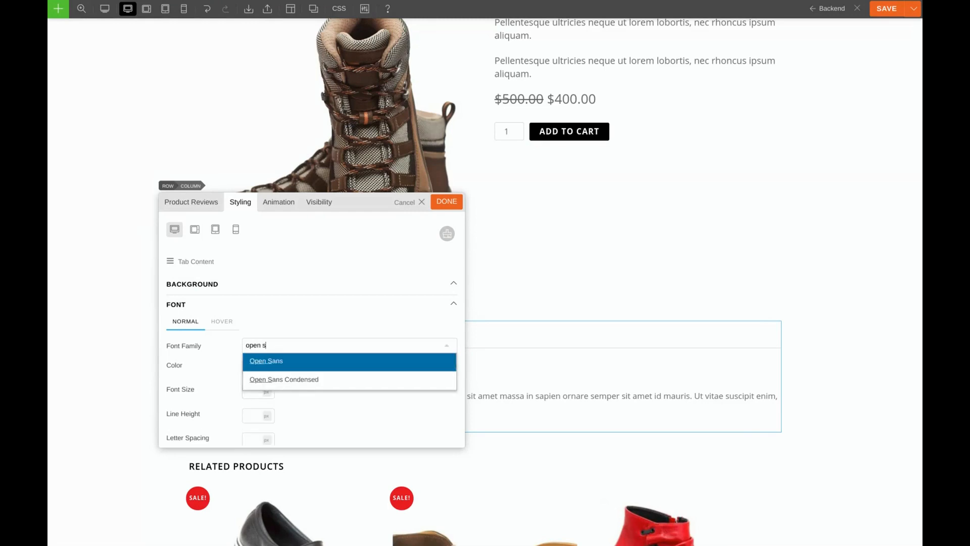
left_click(276, 363)
left_click(250, 414)
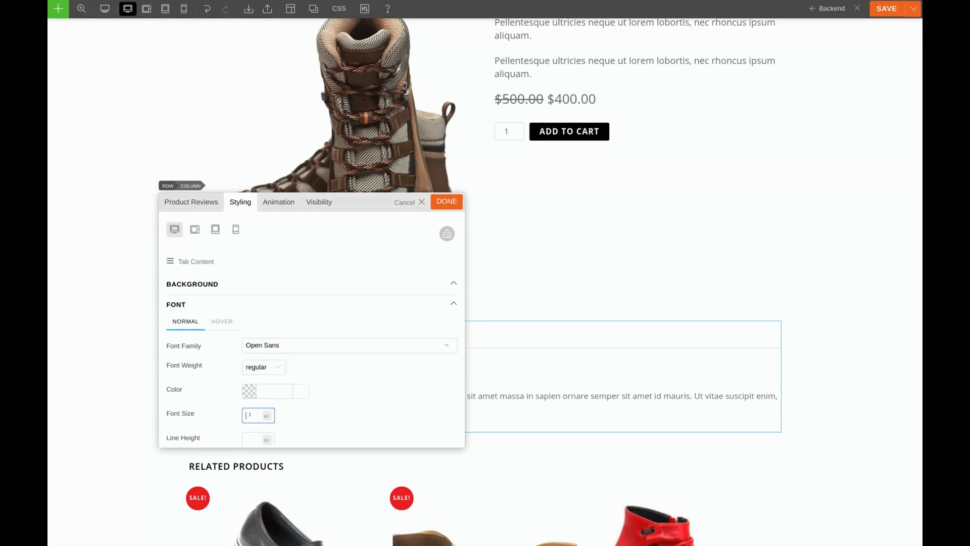
type("16")
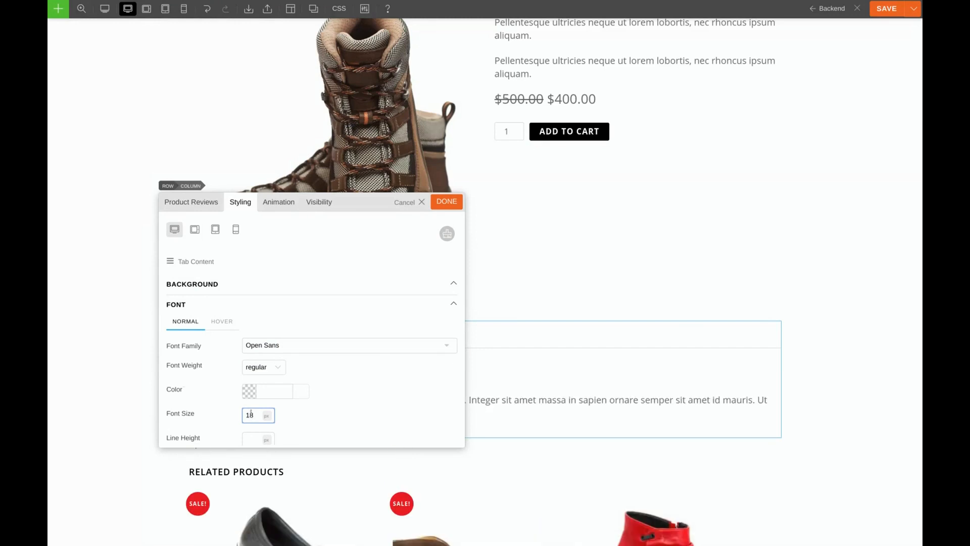
left_click(440, 203)
- Save the product template and close the builder to return to the Women's Red Boots page
scroll(758, 147, "up", 1)
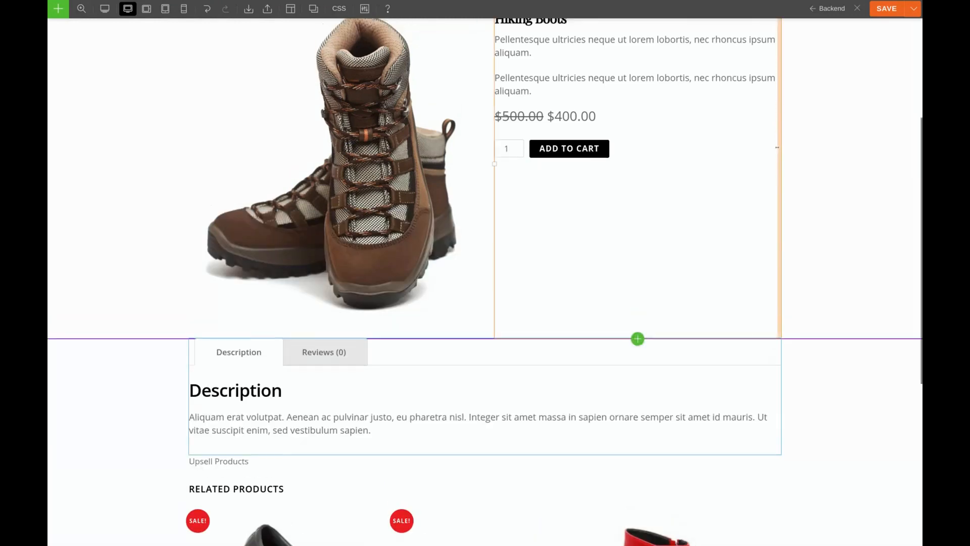
left_click(880, 15)
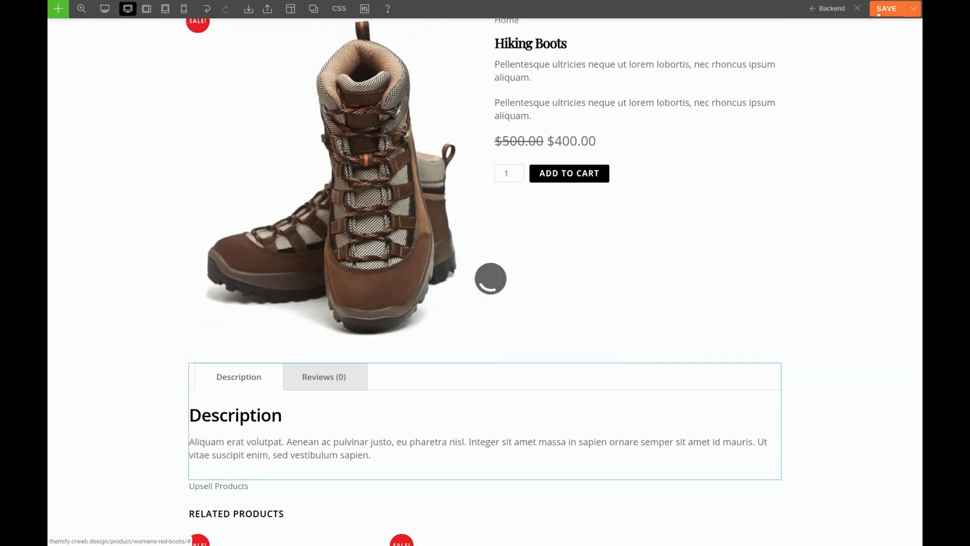
left_click(857, 9)
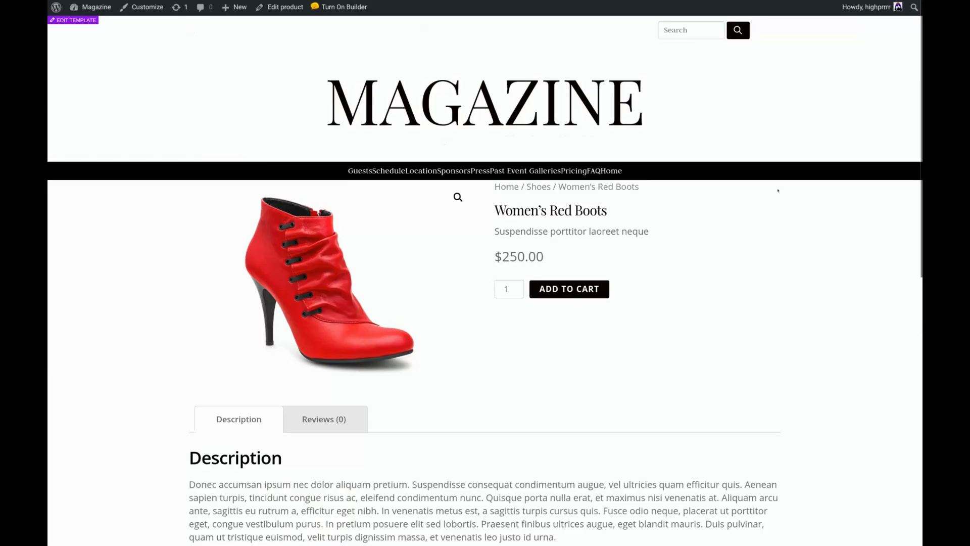
- Compare the styled Women's Red Boots page with the finished version, checking the price and product details
scroll(705, 234, "down", 1)
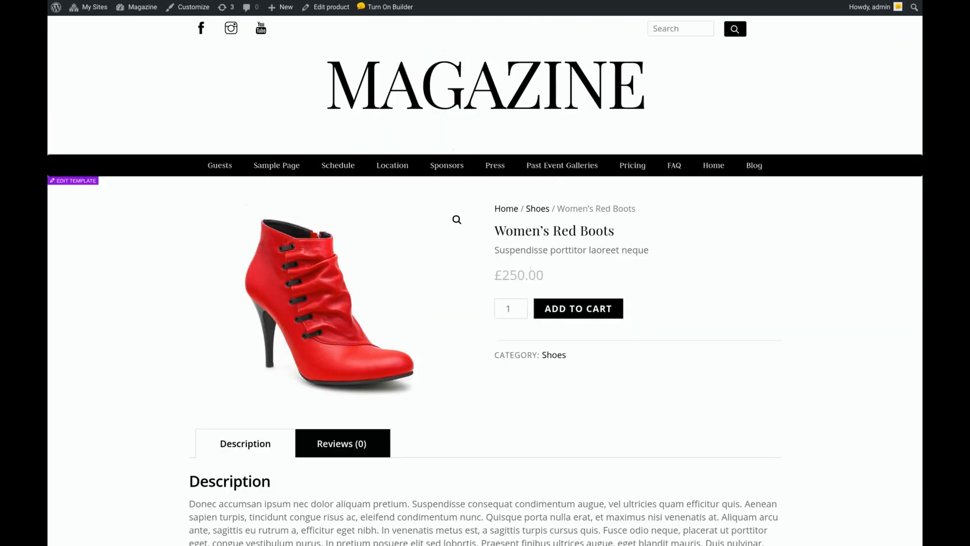
left_click_drag(494, 277, 536, 276)
left_click(551, 271)
scroll(670, 285, "down", 1)
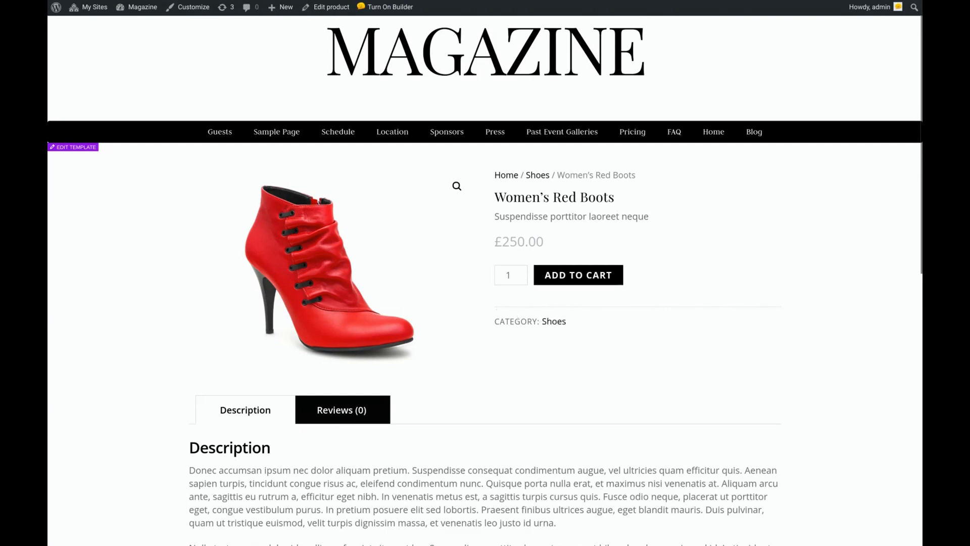
- Compare the product page's top spacing, price and review tabs with the finished version
scroll(487, 335, "down", 1)
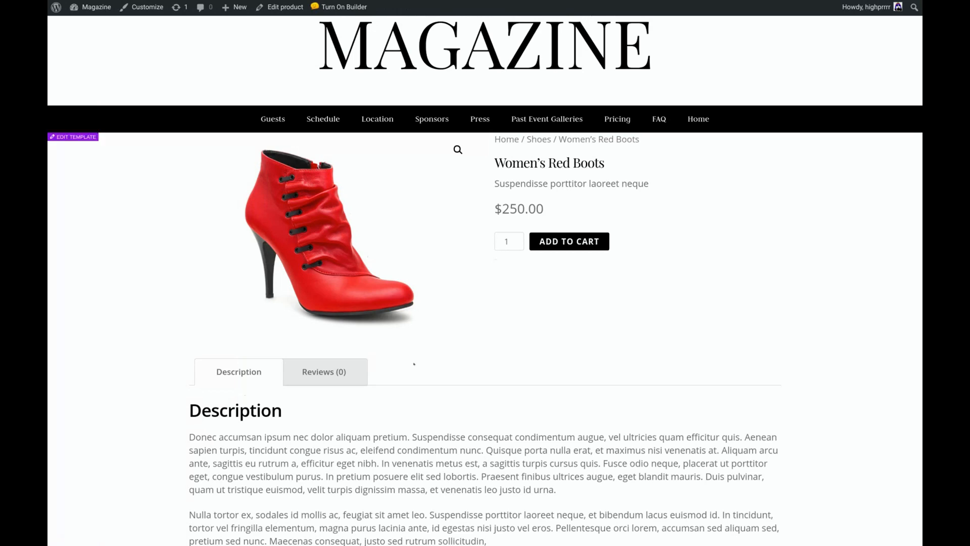
scroll(414, 364, "down", 1)
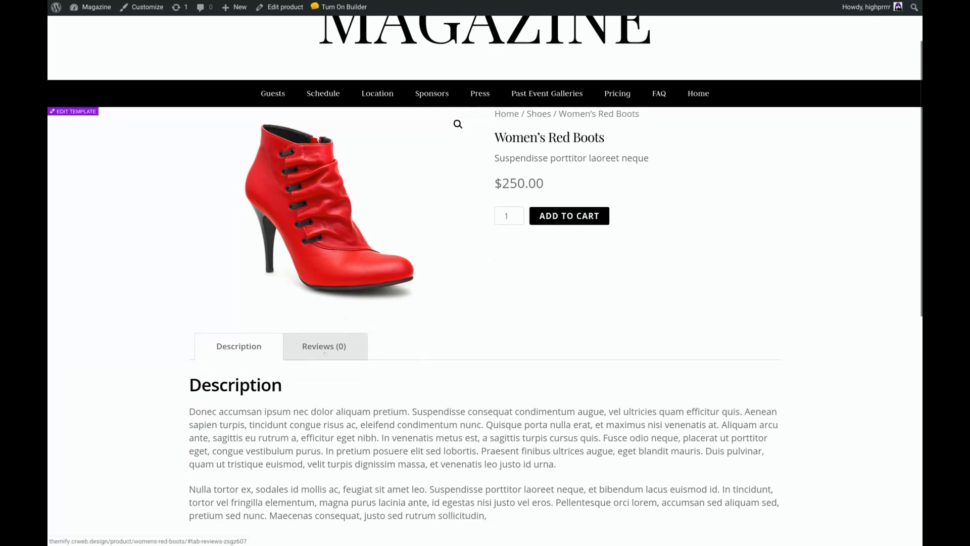
scroll(690, 299, "up", 2)
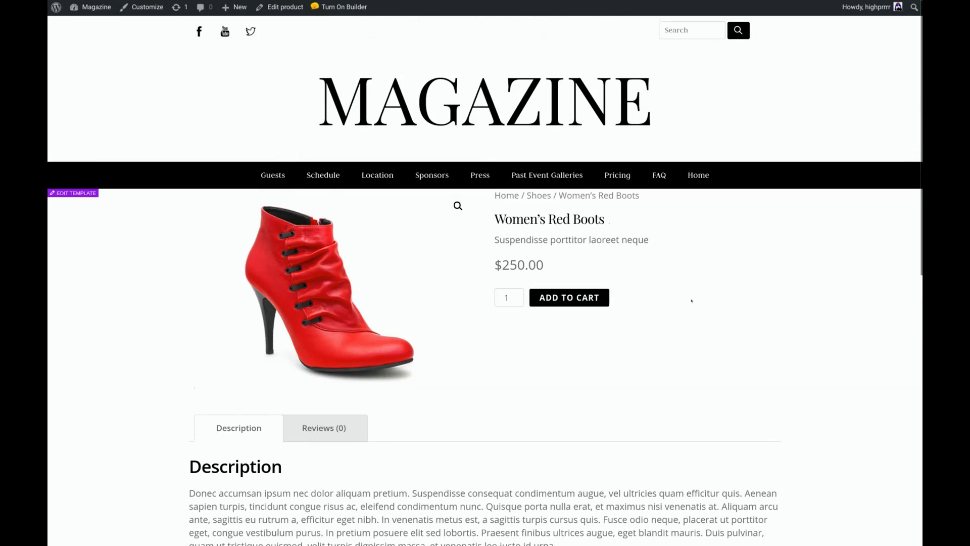
scroll(692, 301, "down", 2)
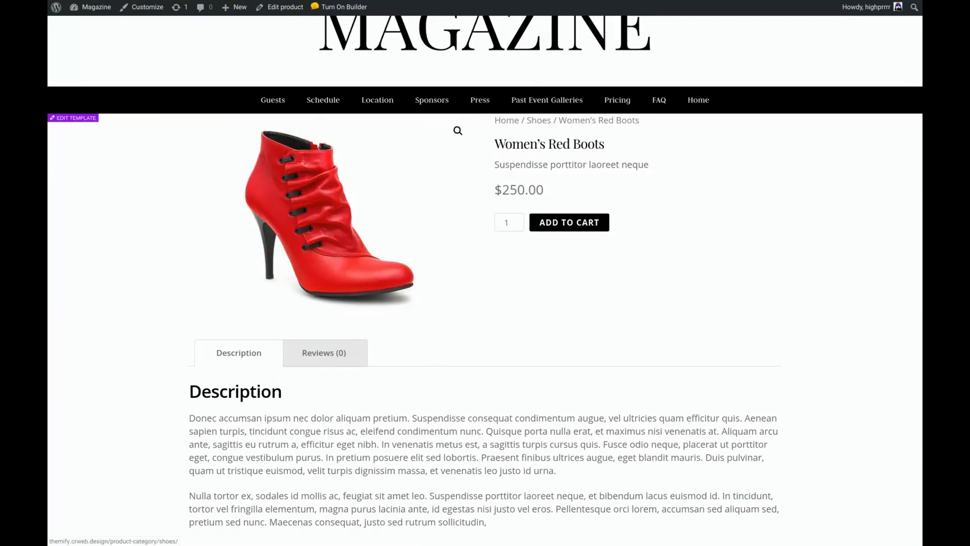
scroll(714, 211, "down", 5)
scroll(713, 214, "up", 5)
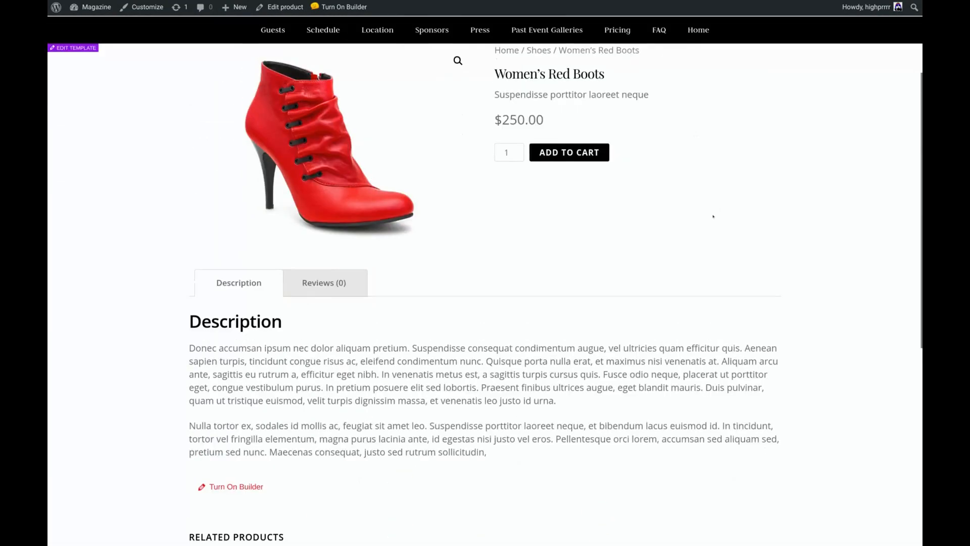
scroll(713, 216, "up", 1)
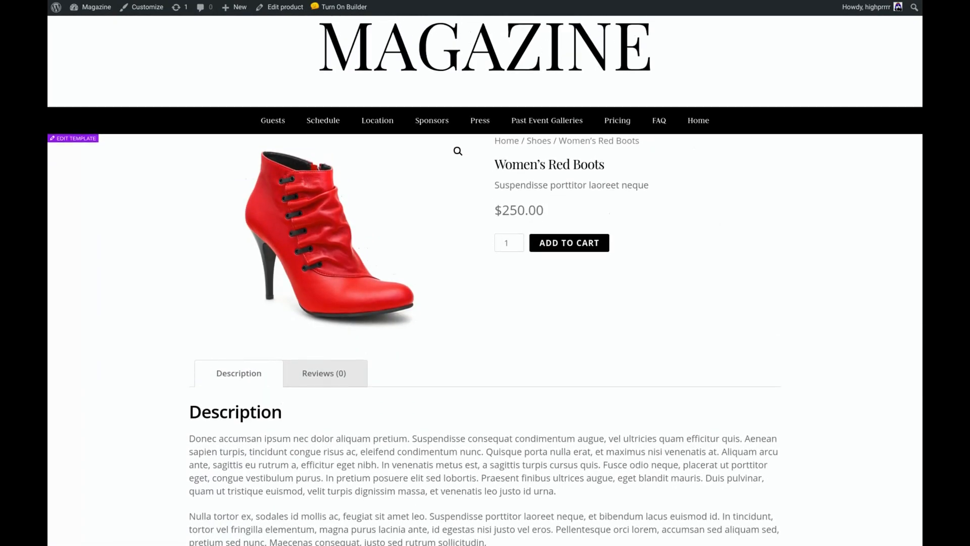
- Open the product template for editing and apply a 50 px top padding to the row holding the product image and details
left_click(83, 139)
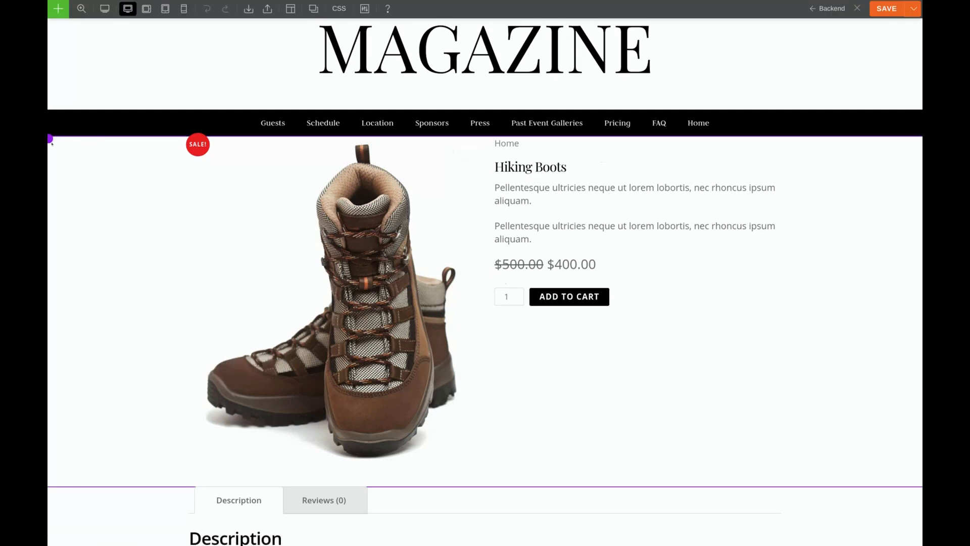
mouse_move(51, 143)
left_click(90, 145)
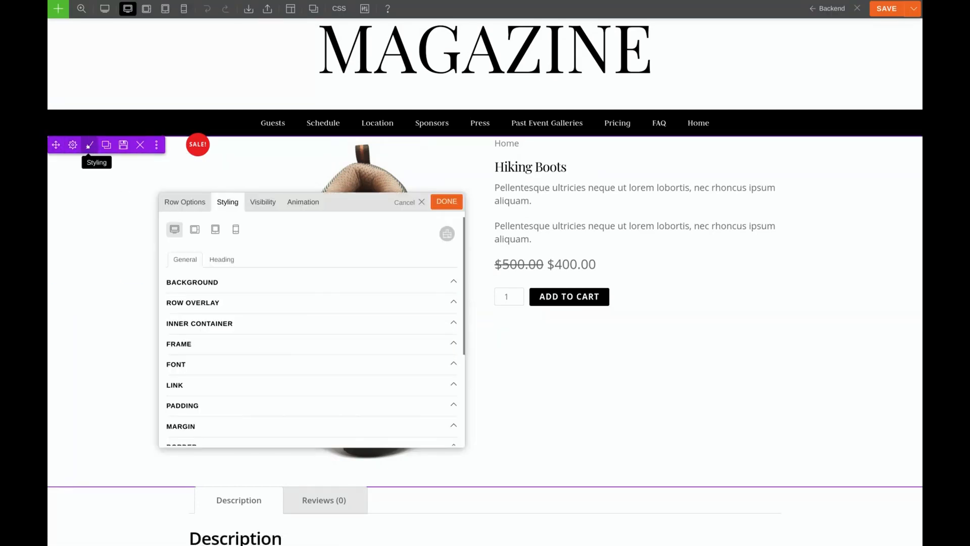
left_click(202, 405)
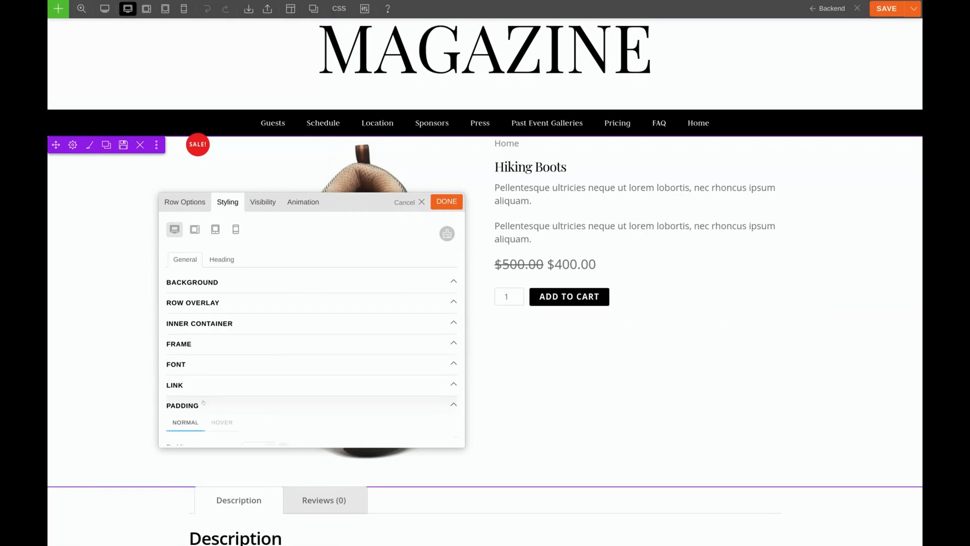
scroll(204, 403, "down", 3)
left_click(251, 371)
type("50")
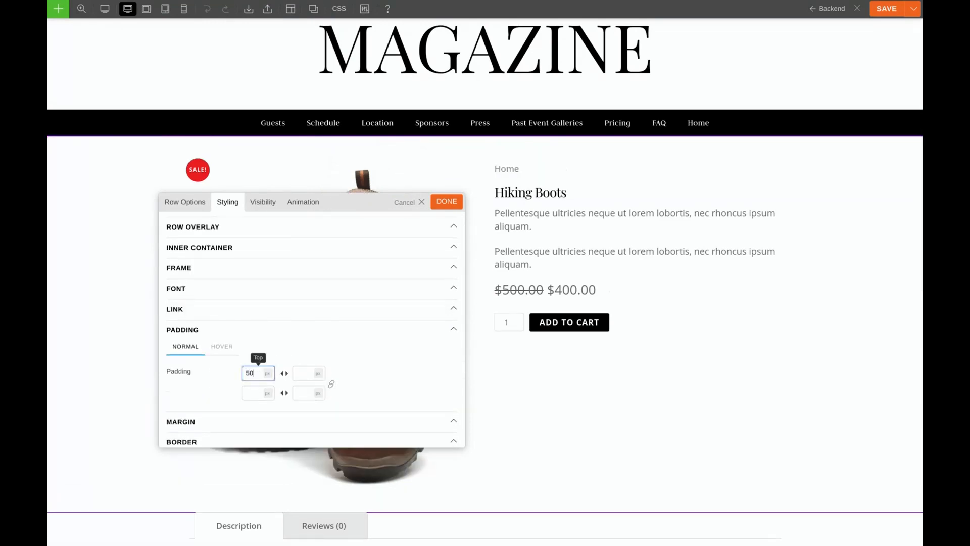
left_click(442, 205)
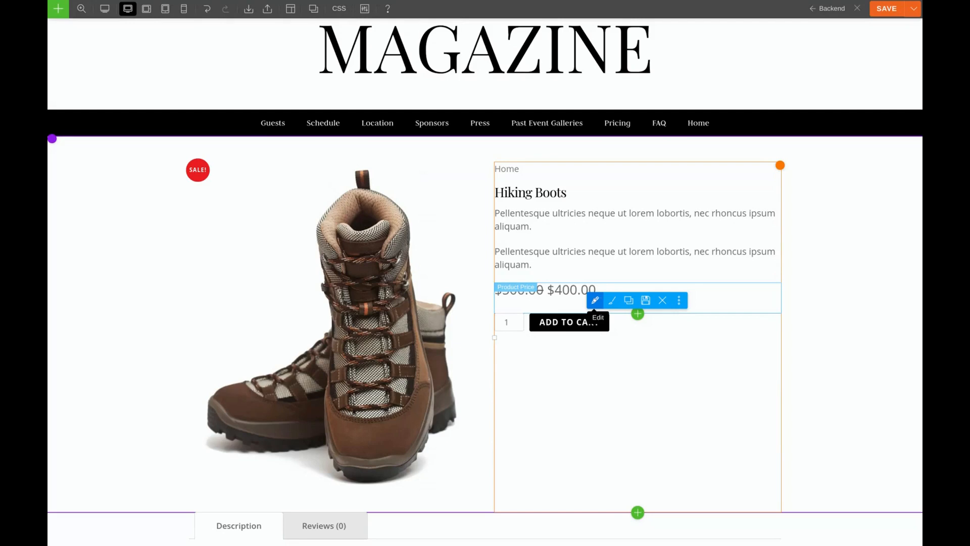
- Set the Product Price module's font color to light gray (#d6d6d6) and apply it
left_click(595, 300)
left_click(230, 201)
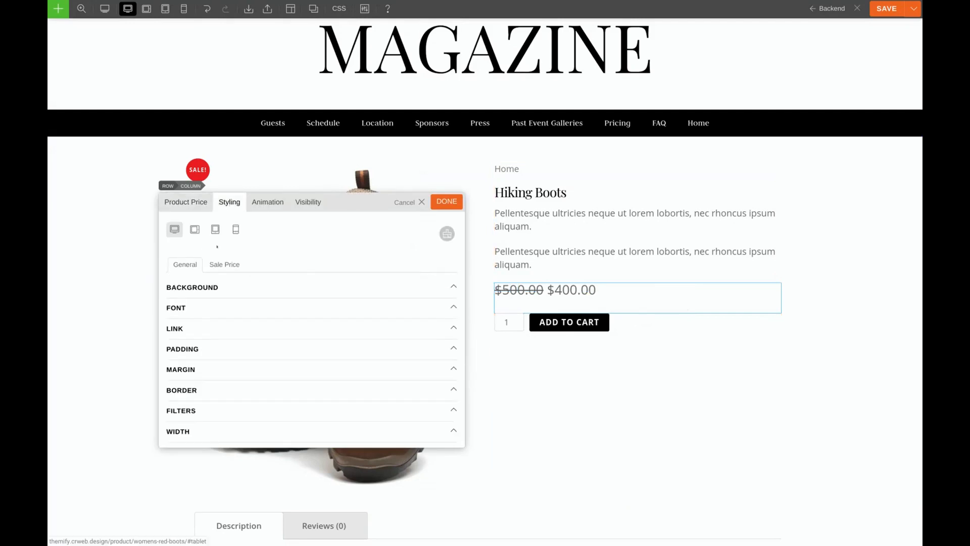
left_click(187, 308)
scroll(216, 375, "down", 1)
scroll(216, 375, "down", 1)
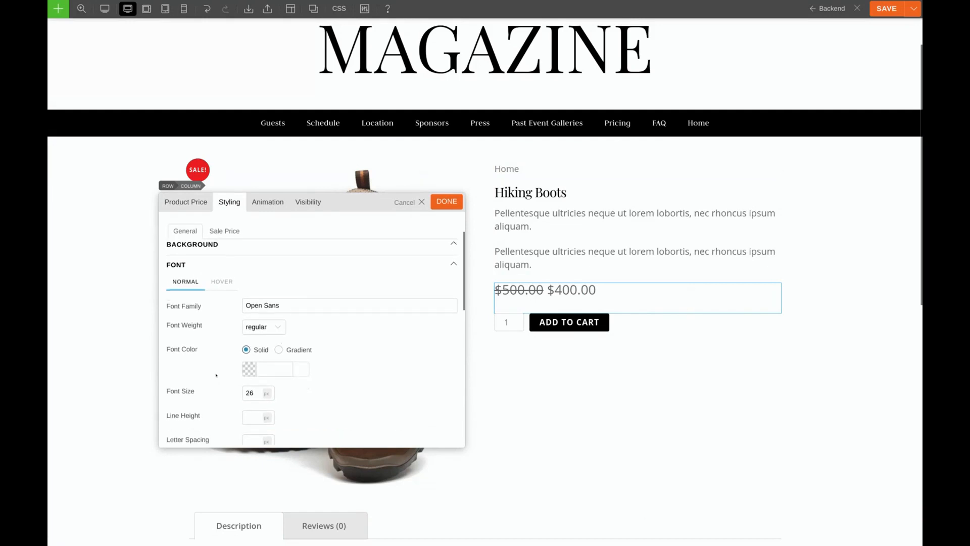
left_click(249, 369)
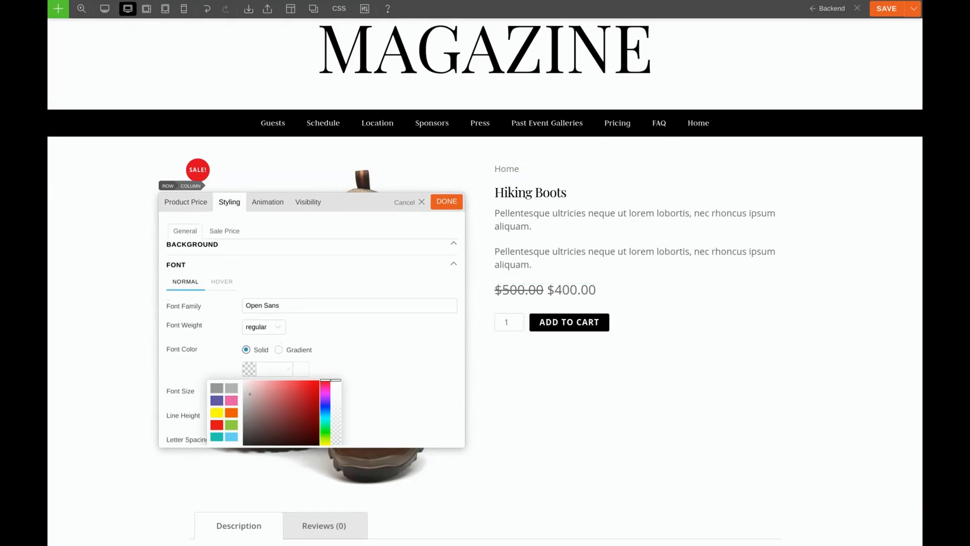
left_click(244, 393)
left_click_drag(243, 394, 243, 392)
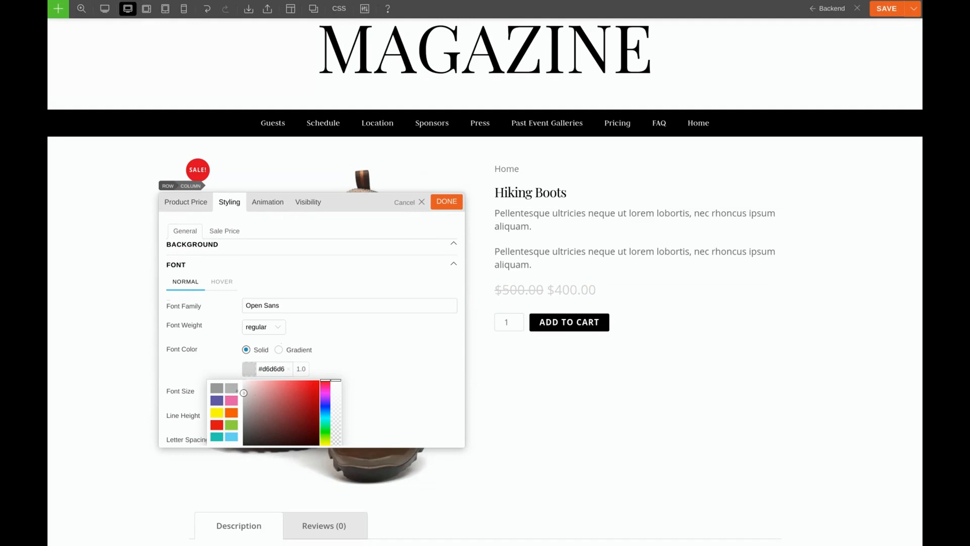
left_click(447, 201)
- Set the Product Reviews module's Tab Title background color to black (#000000)
scroll(304, 332, "down", 4)
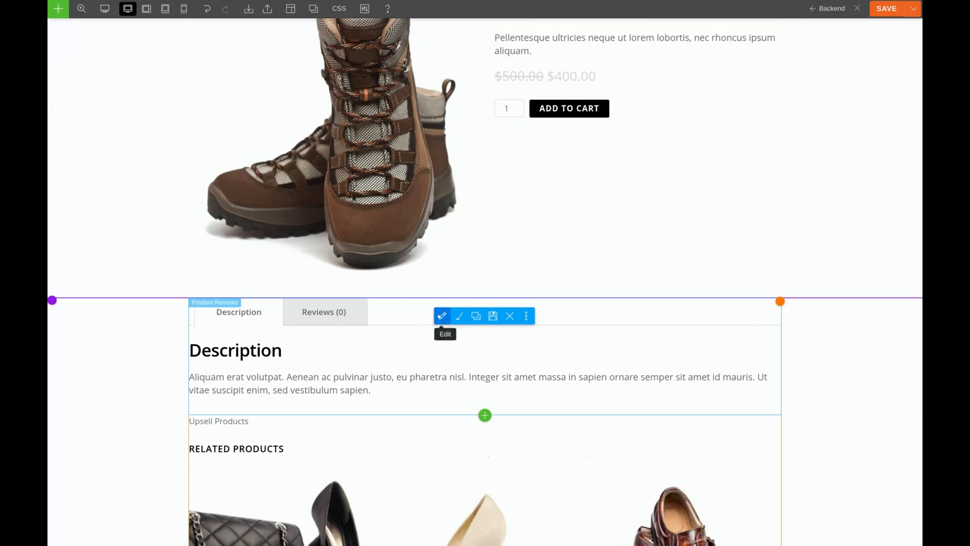
left_click(441, 317)
left_click(241, 201)
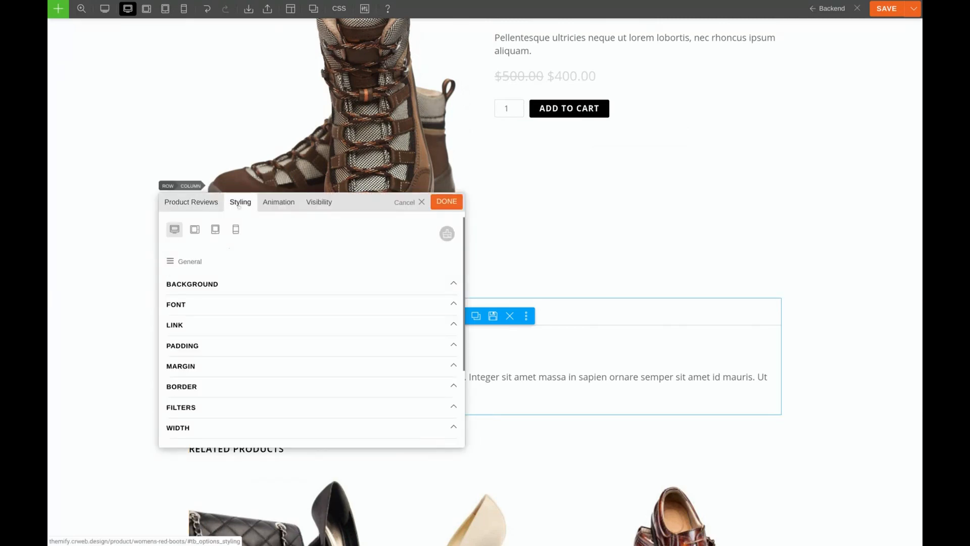
left_click(185, 261)
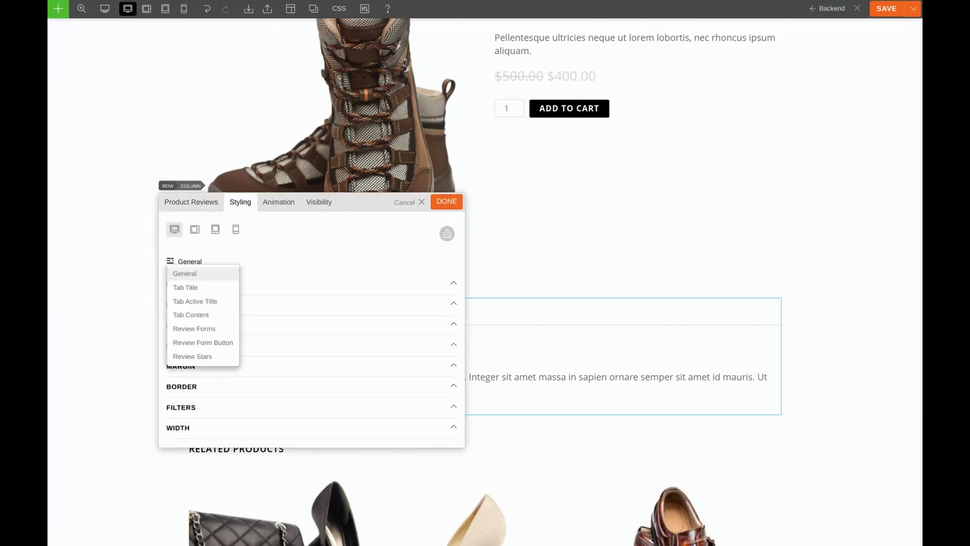
left_click(185, 287)
left_click(202, 284)
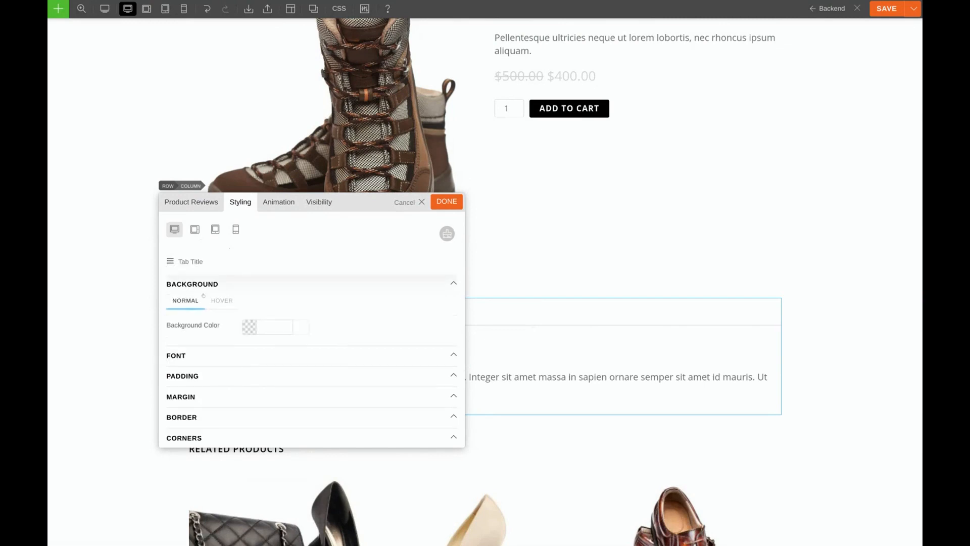
left_click(249, 327)
left_click_drag(268, 384, 235, 421)
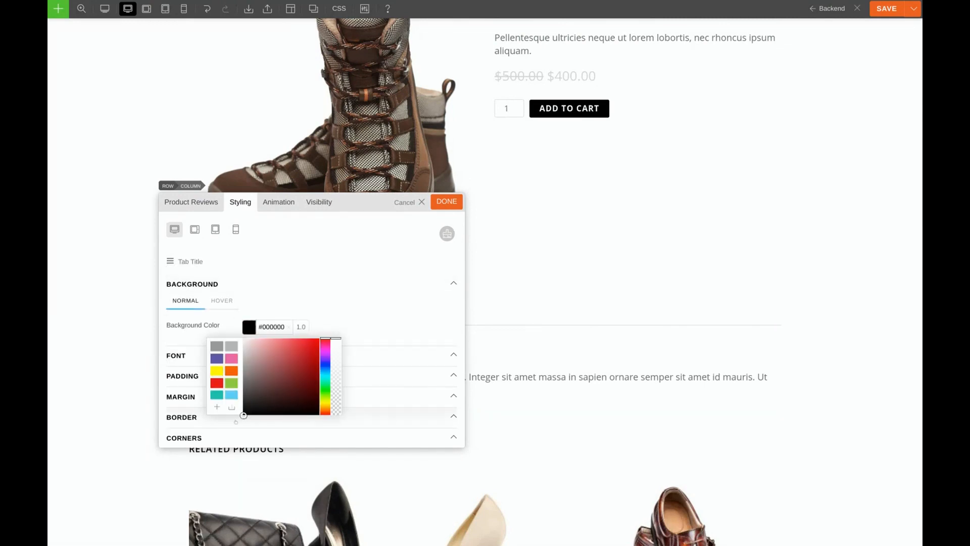
left_click_drag(345, 206, 522, 178)
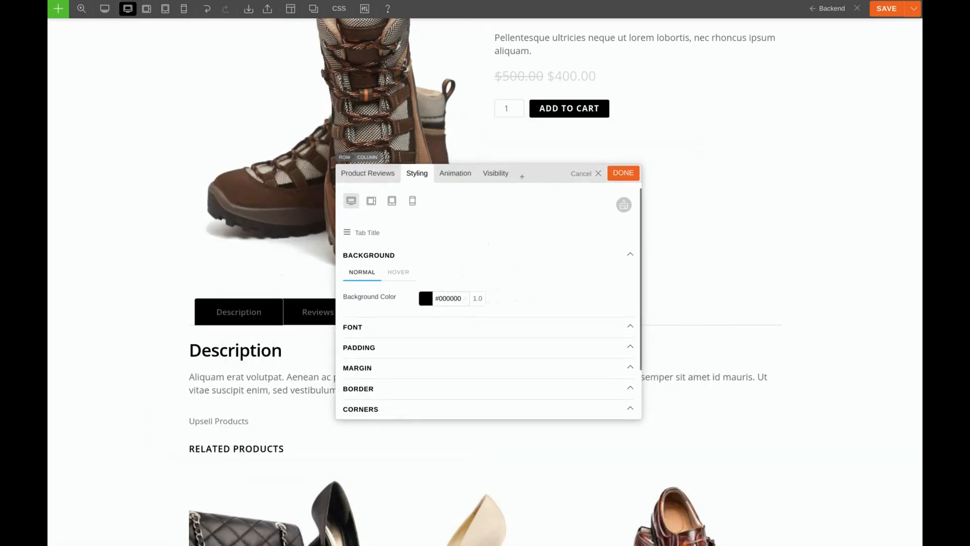
- Set the Product Reviews module's Tab Active Title background color to white (#ffffff) and apply it
left_click(347, 232)
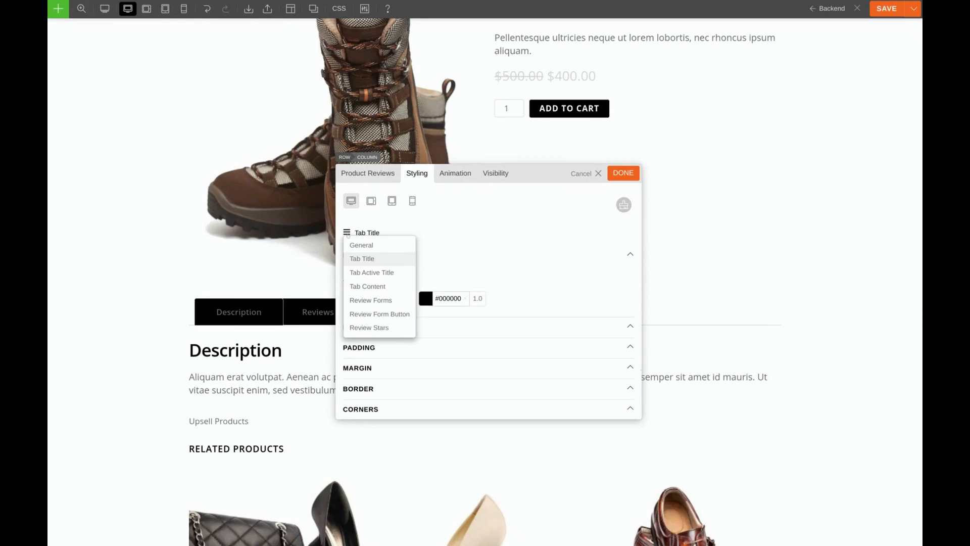
left_click(356, 272)
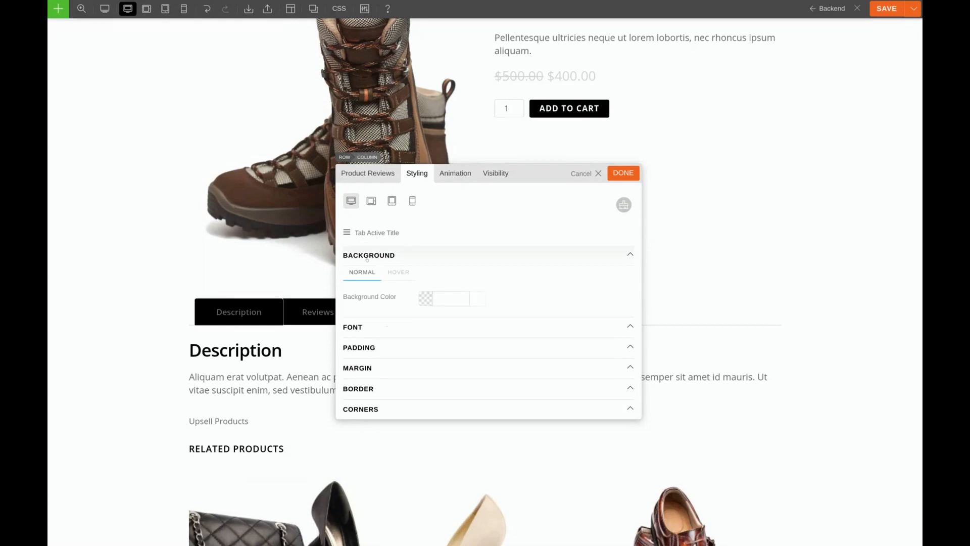
left_click(445, 297)
left_click(420, 310)
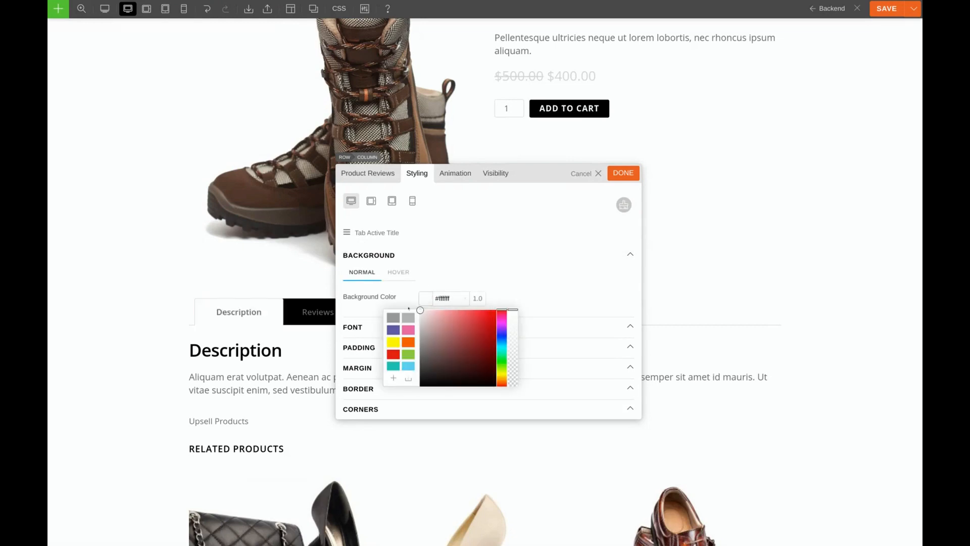
left_click(619, 175)
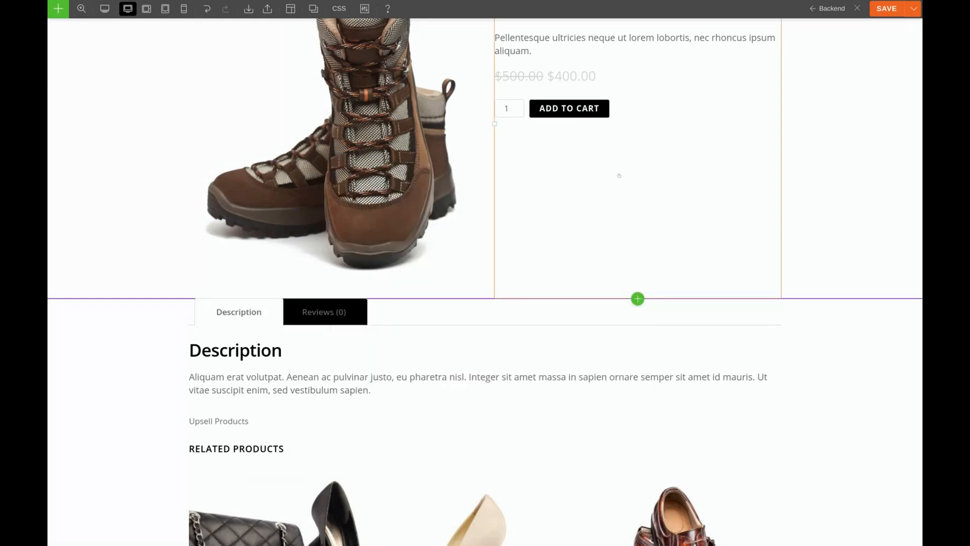
- Reopen the styling options of the Product Reviews module
mouse_move(333, 309)
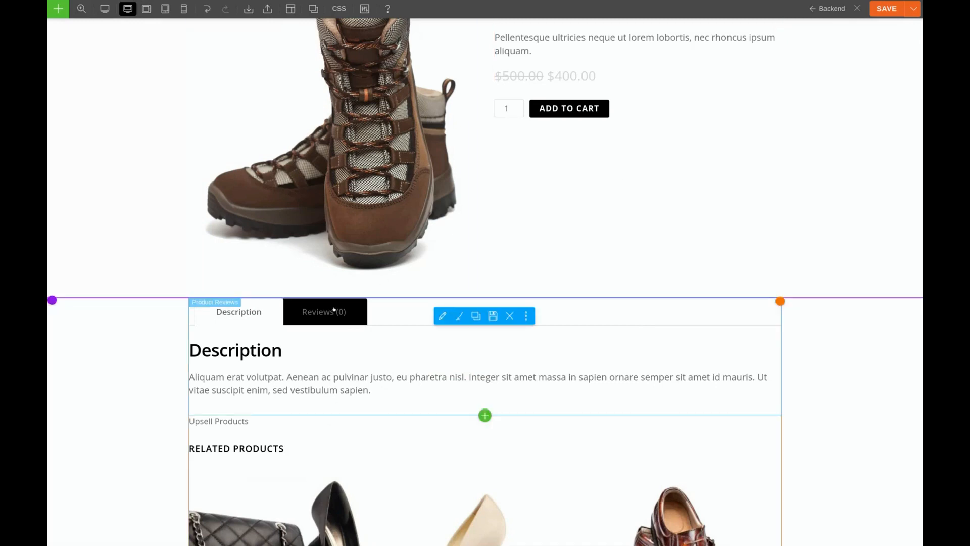
left_click(444, 316)
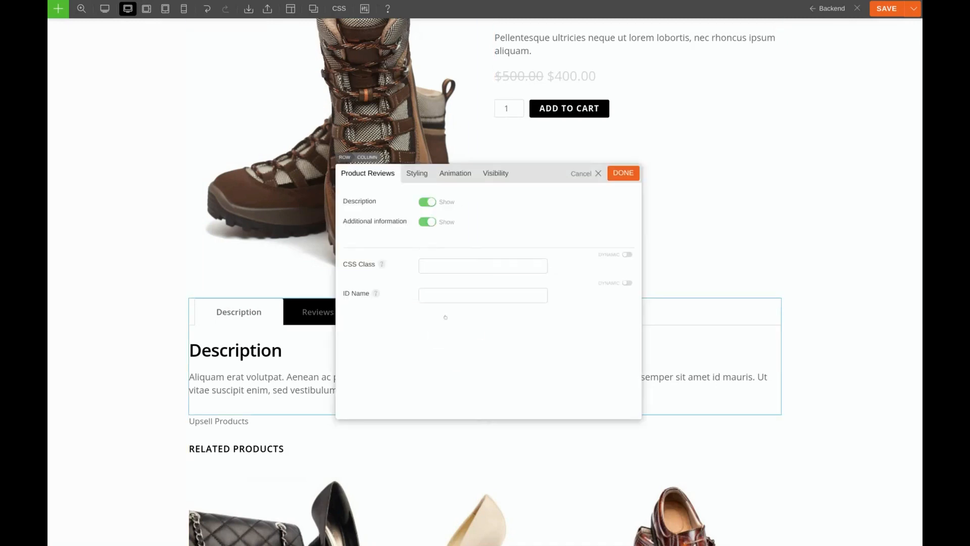
left_click(417, 173)
left_click(361, 233)
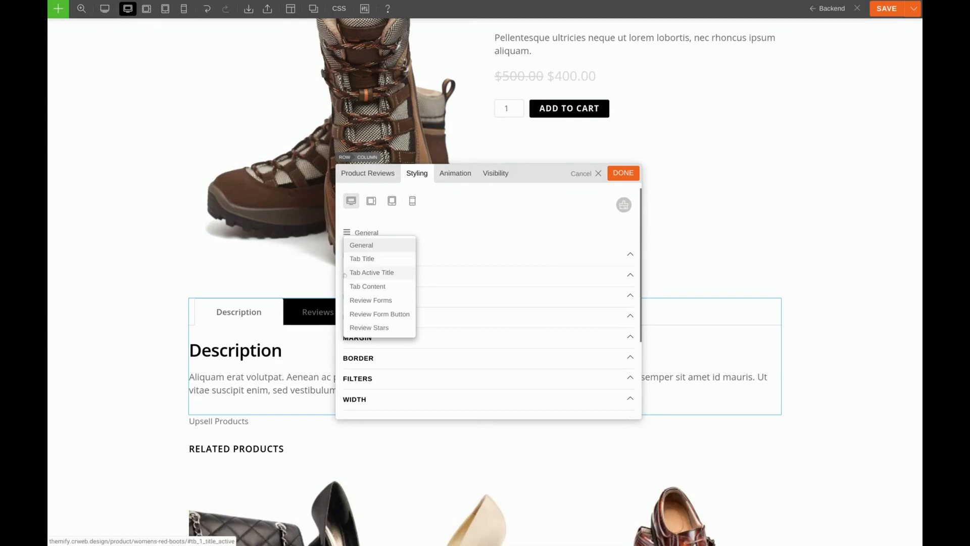
left_click(367, 272)
left_click(368, 275)
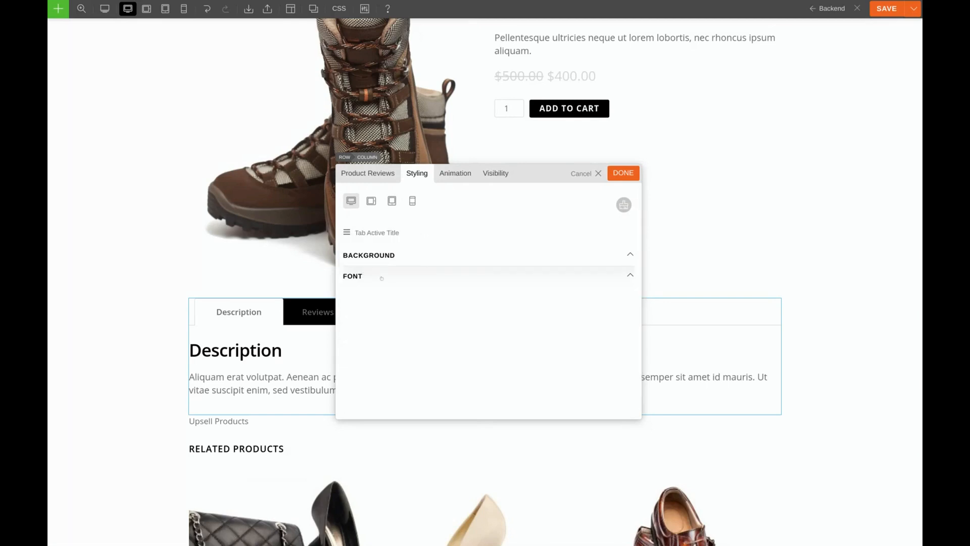
left_click(429, 338)
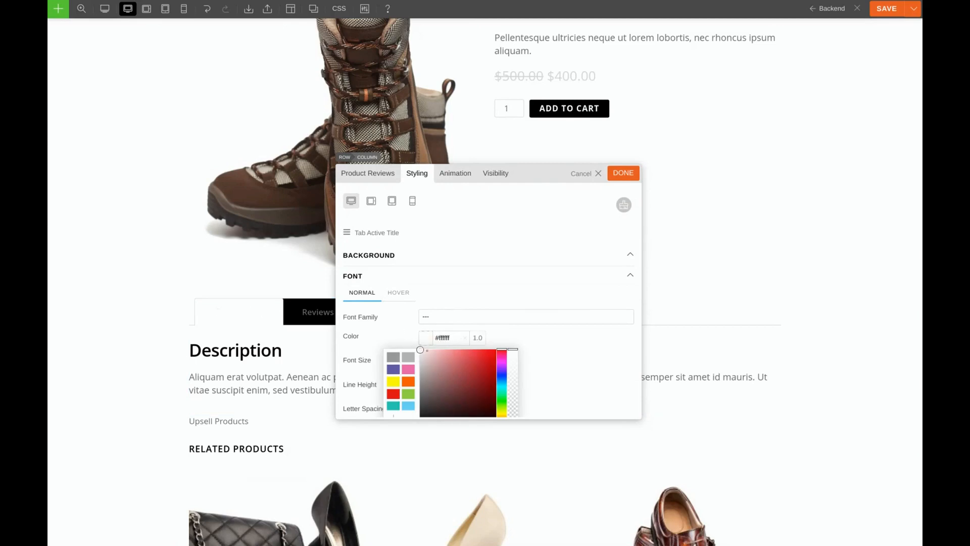
left_click(461, 338)
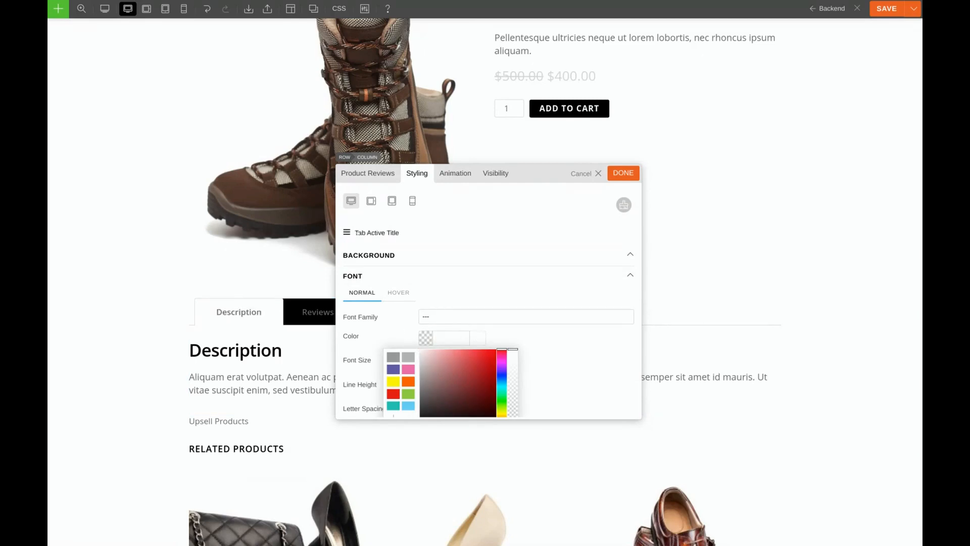
- Set the Tab Title font color of the Product Reviews module to white (#ffffff)
left_click(373, 233)
left_click(362, 259)
left_click(373, 283)
left_click(447, 336)
left_click_drag(430, 370, 419, 348)
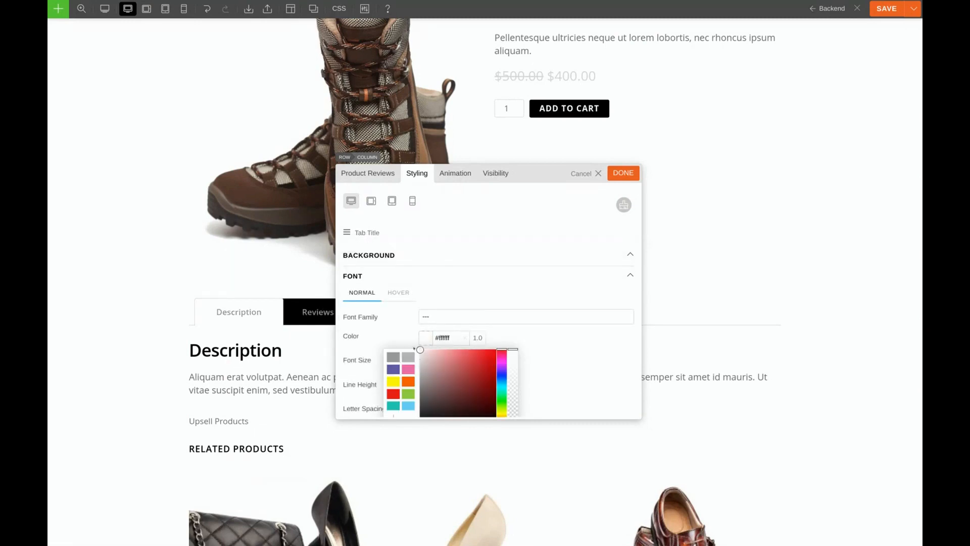
left_click(535, 336)
- Set the Product Reviews module's Tab Active Title font color to black (#000000) and apply the styling
left_click(367, 232)
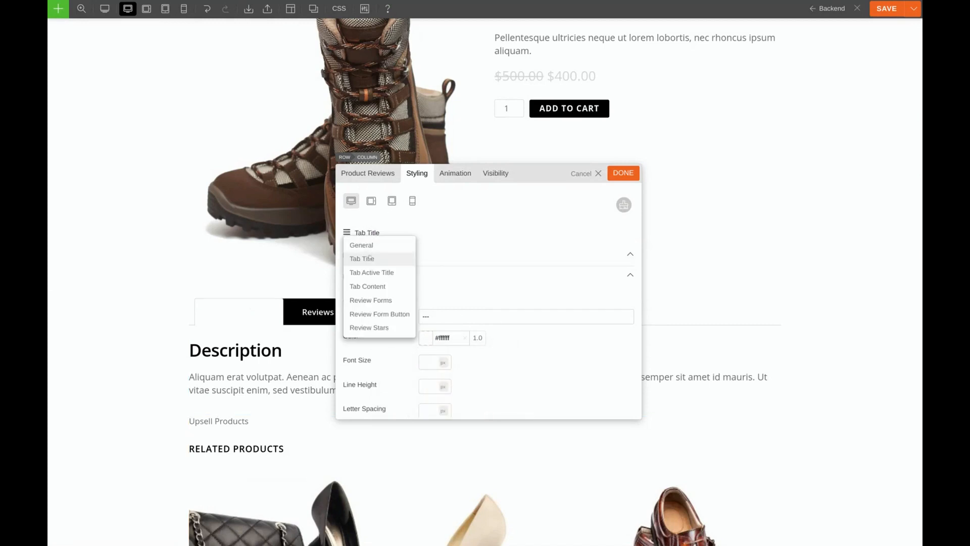
left_click(371, 272)
left_click(448, 337)
left_click_drag(437, 393, 414, 428)
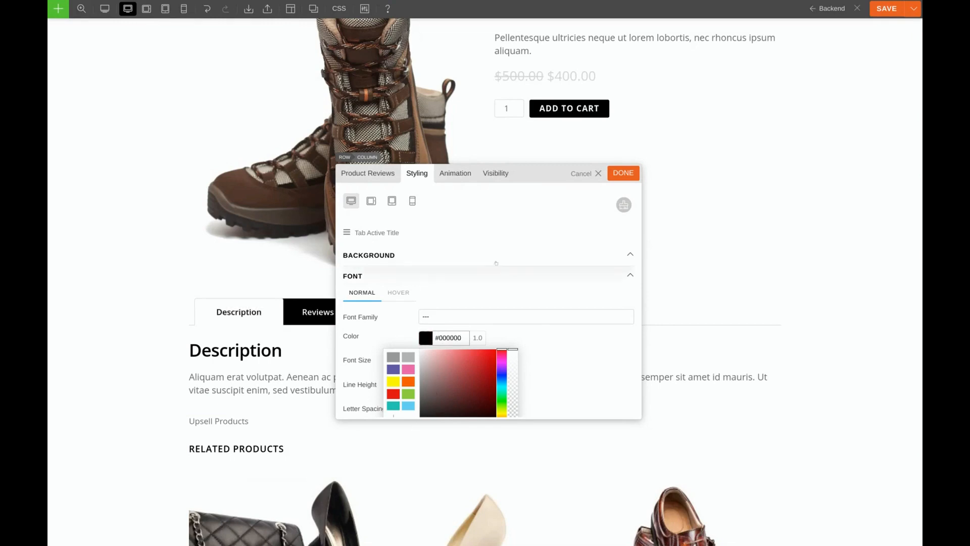
left_click(623, 173)
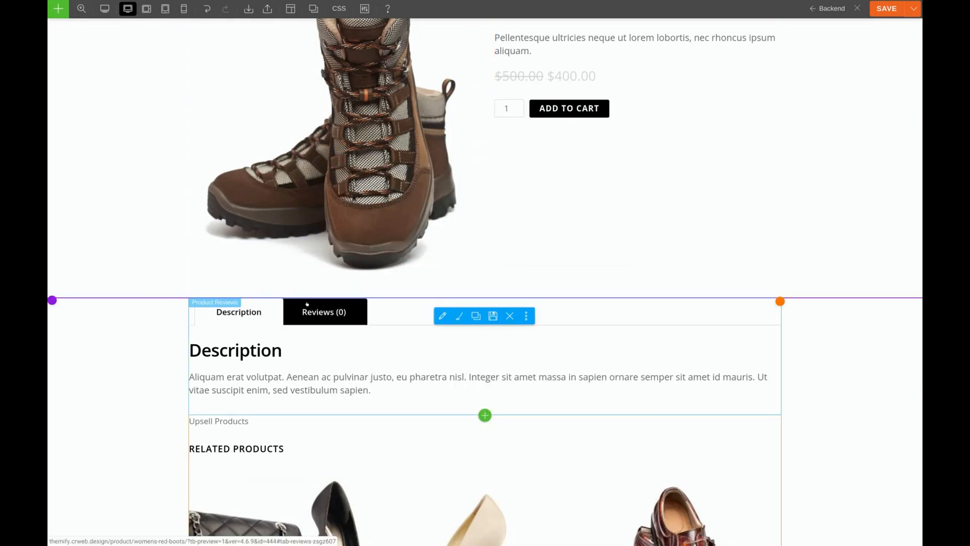
- Add a Divider module below the Add to Cart module in the product details column
scroll(682, 271, "up", 3)
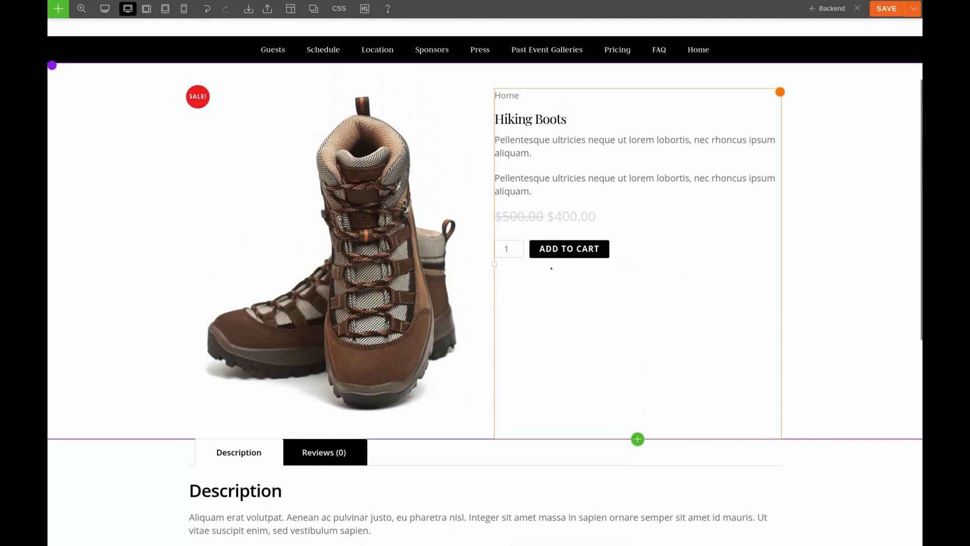
left_click(635, 438)
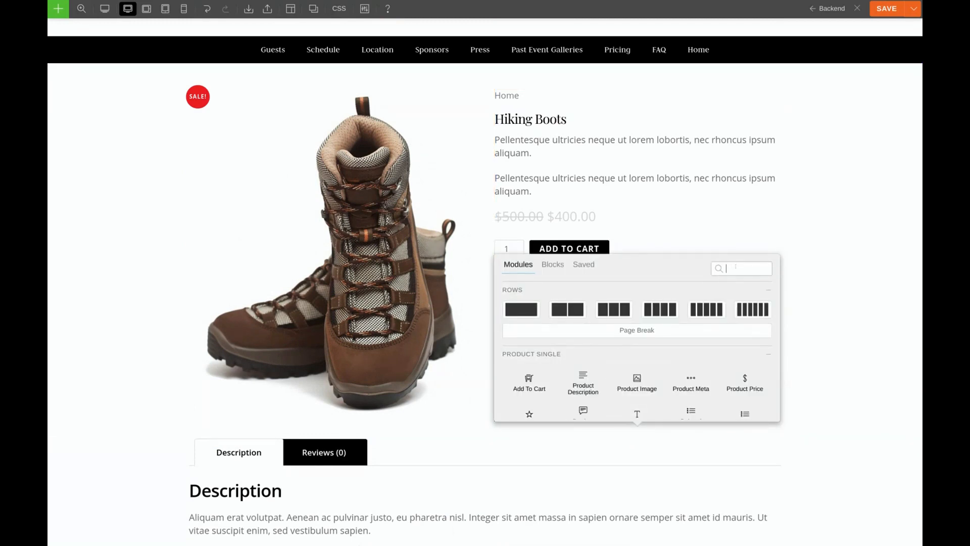
type("divi")
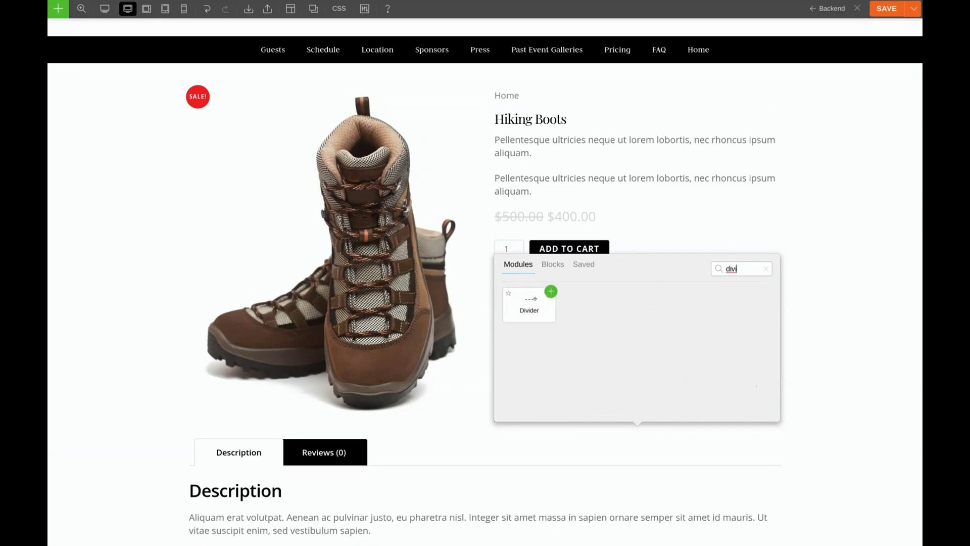
left_click(548, 288)
left_click_drag(498, 167, 489, 266)
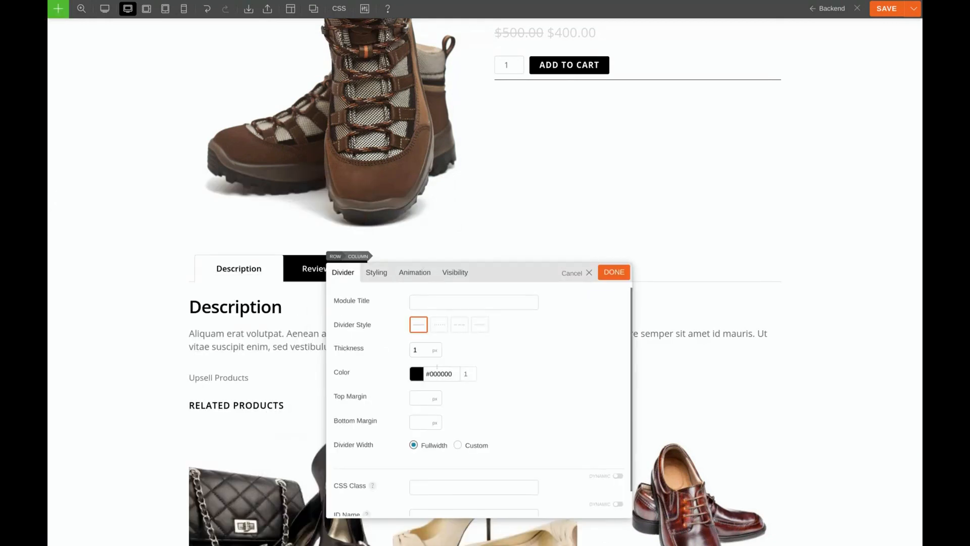
- Set the Divider module's color to light grey (#b0b0b0)
left_click(415, 373)
left_click(384, 393)
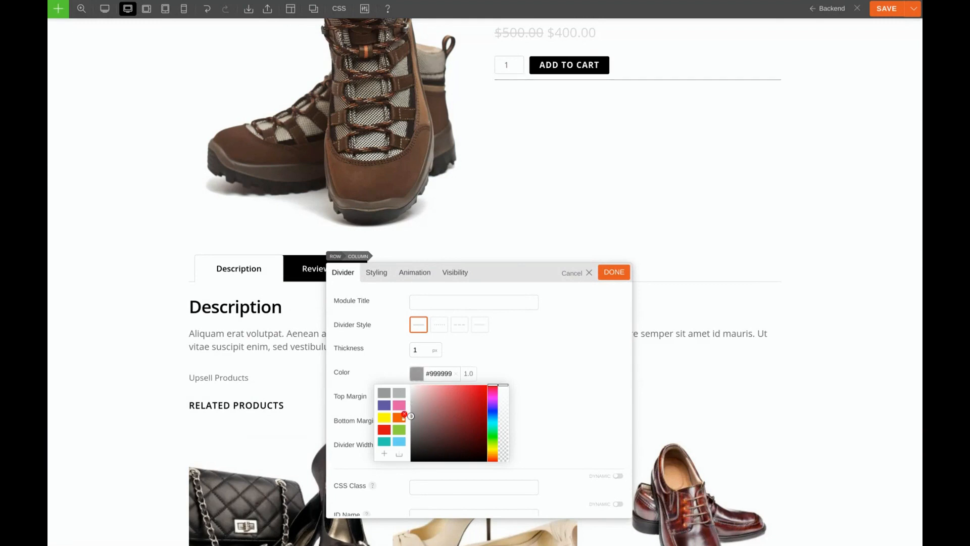
left_click_drag(399, 430, 398, 410)
left_click(546, 371)
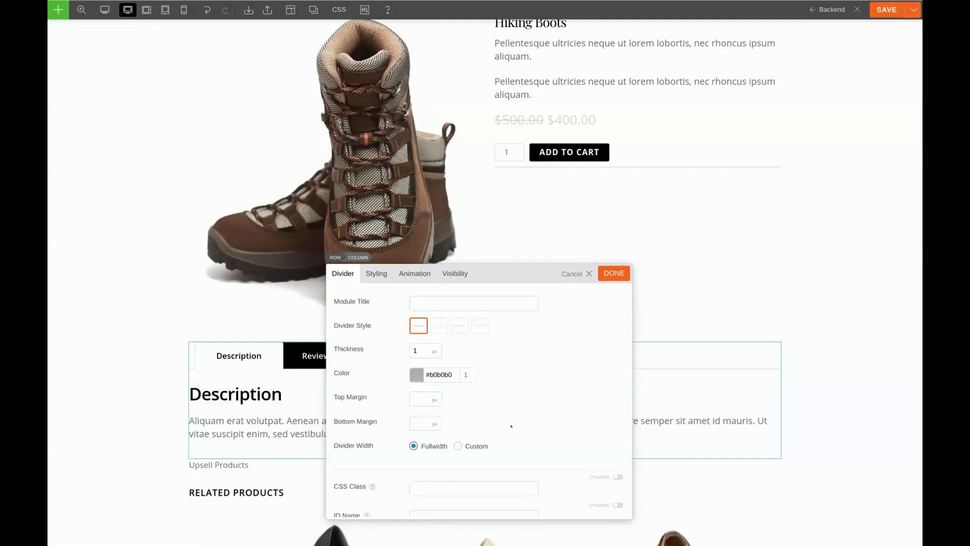
- Set the divider's top and bottom margins to 50 px each and apply the module settings
left_click(414, 399)
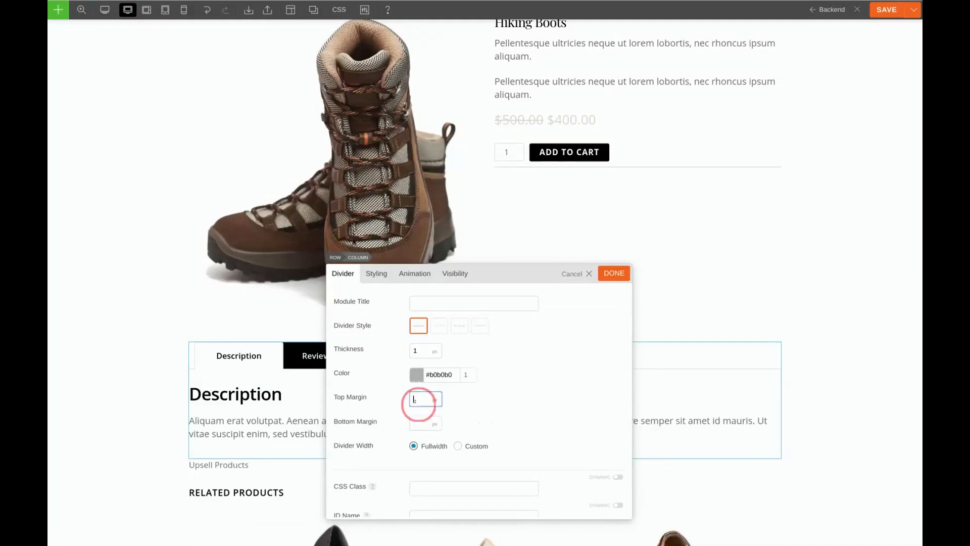
left_click(415, 419)
type("50")
left_click(498, 415)
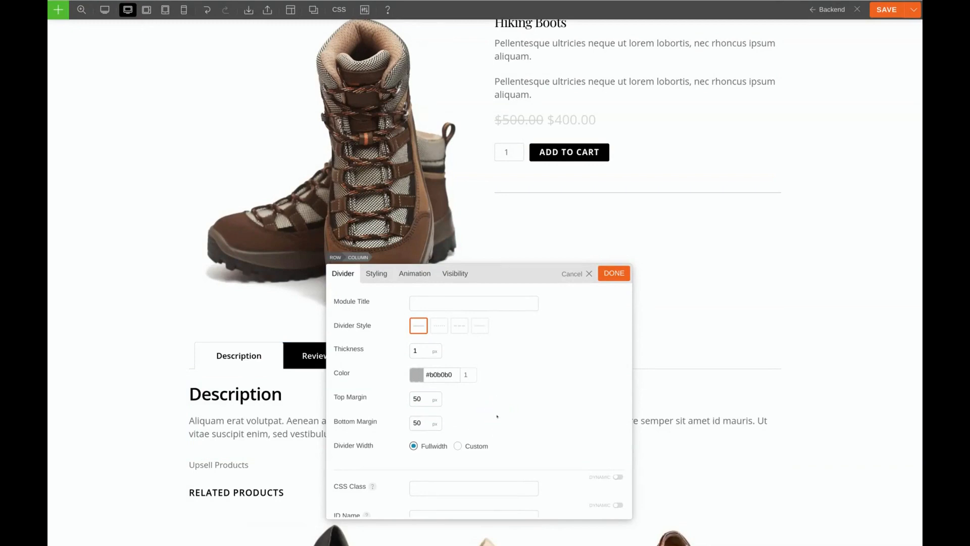
left_click(612, 274)
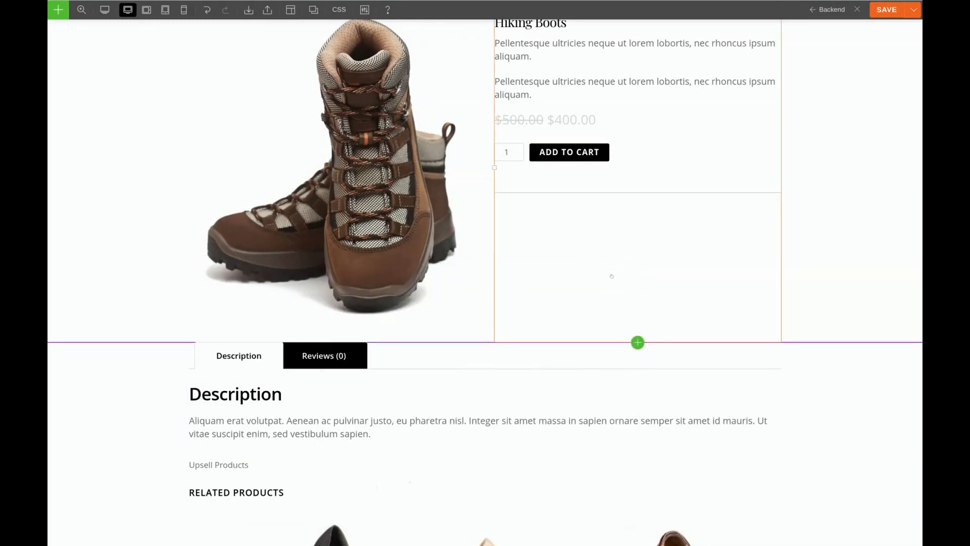
- Find the Product Meta module in the module list and place it between the product price and Add to Cart
left_click(634, 340)
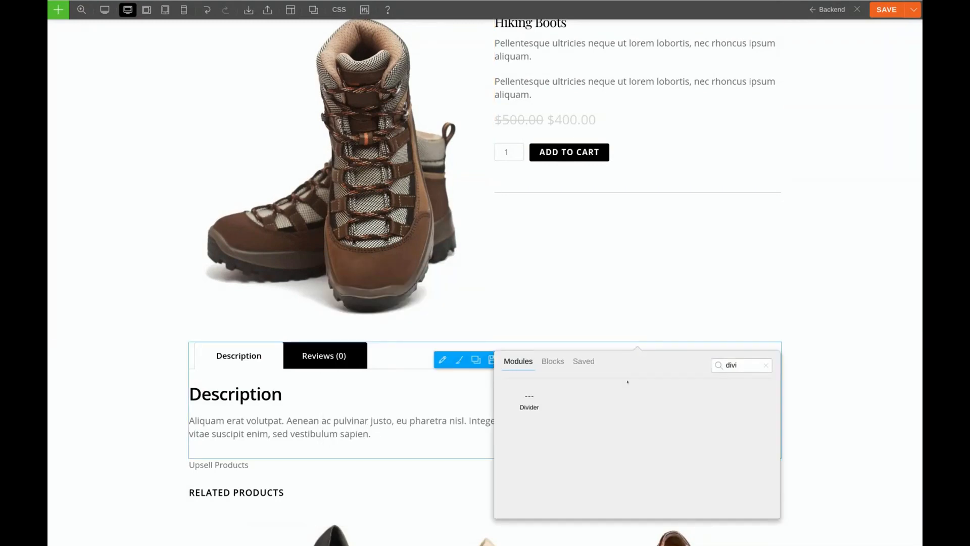
left_click(750, 366)
key("BackSpace")
key("BackSpace")
key("BackSpace")
key("BackSpace")
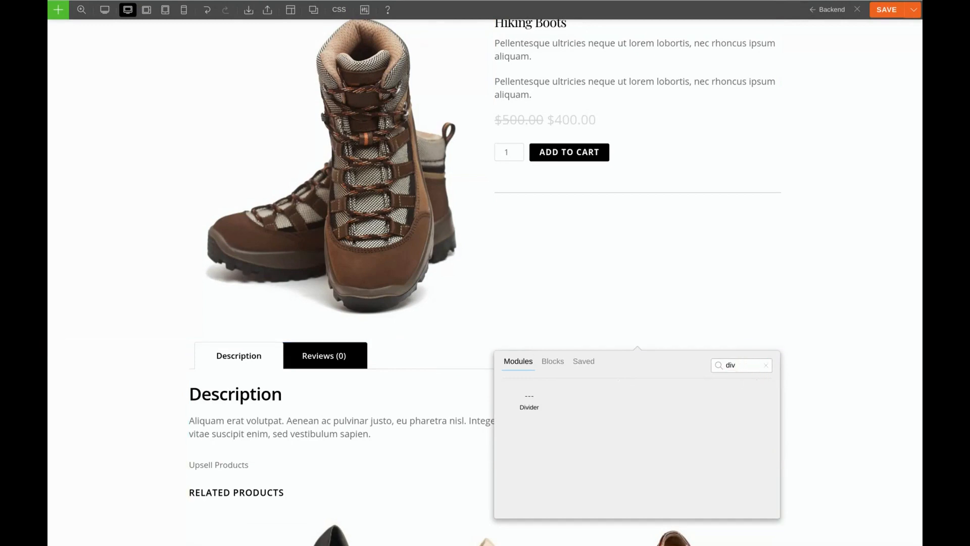
scroll(685, 420, "down", 1)
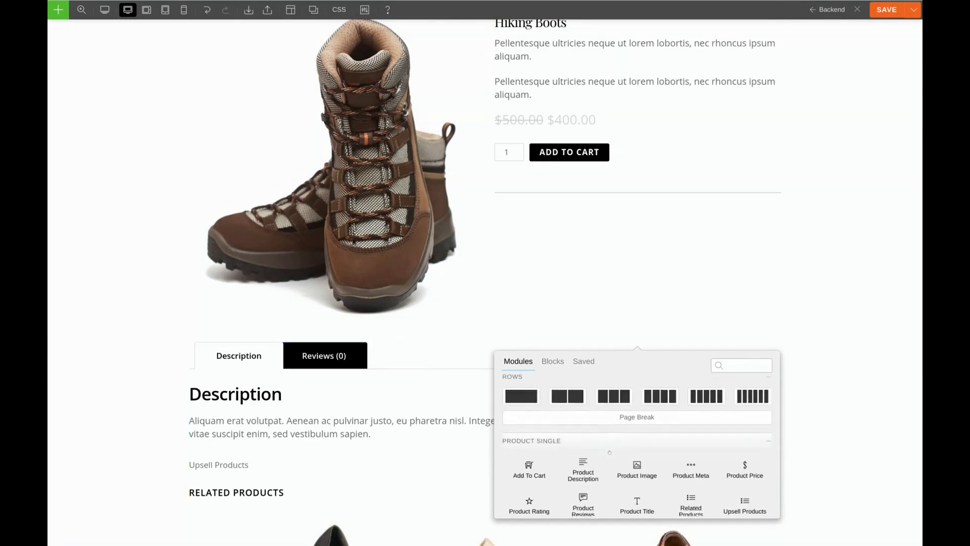
scroll(653, 451, "down", 3)
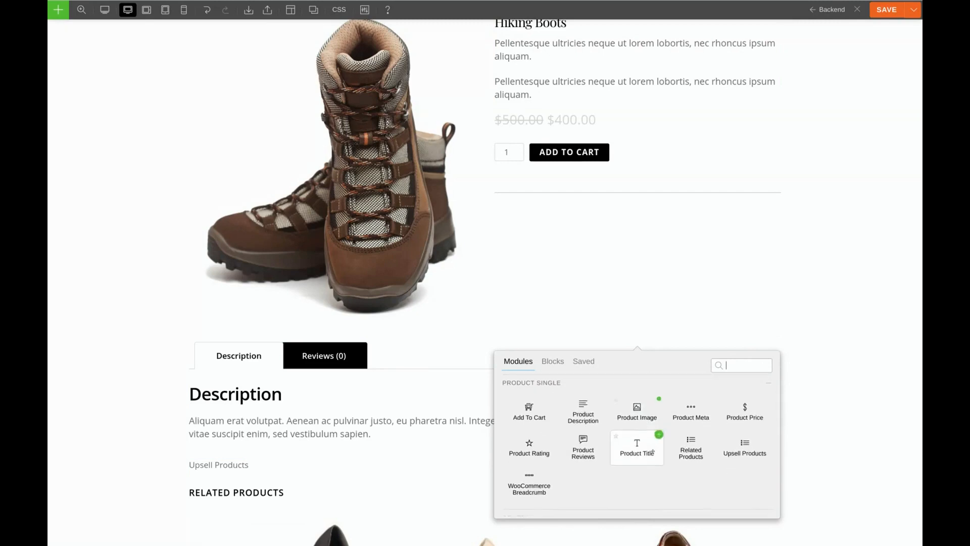
scroll(659, 432, "up", 2)
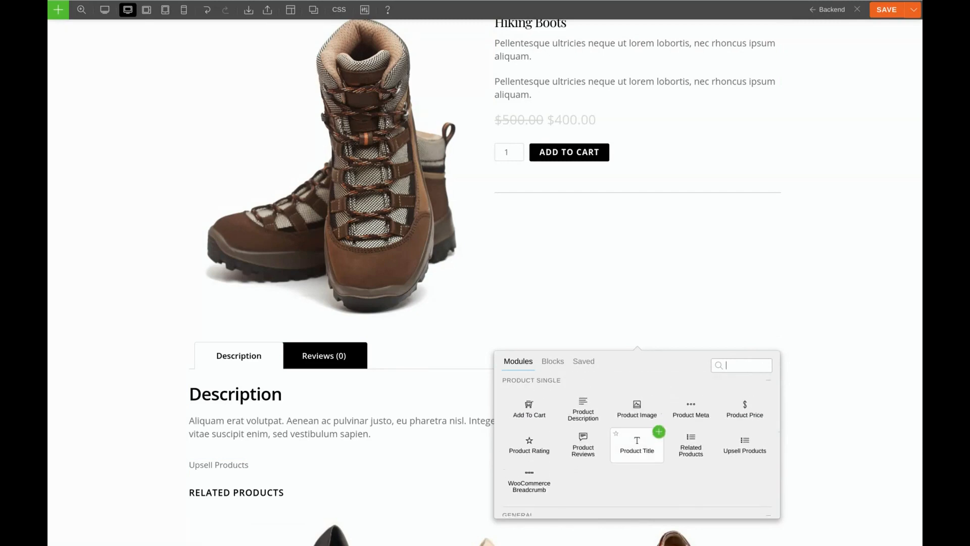
left_click_drag(690, 407, 638, 159)
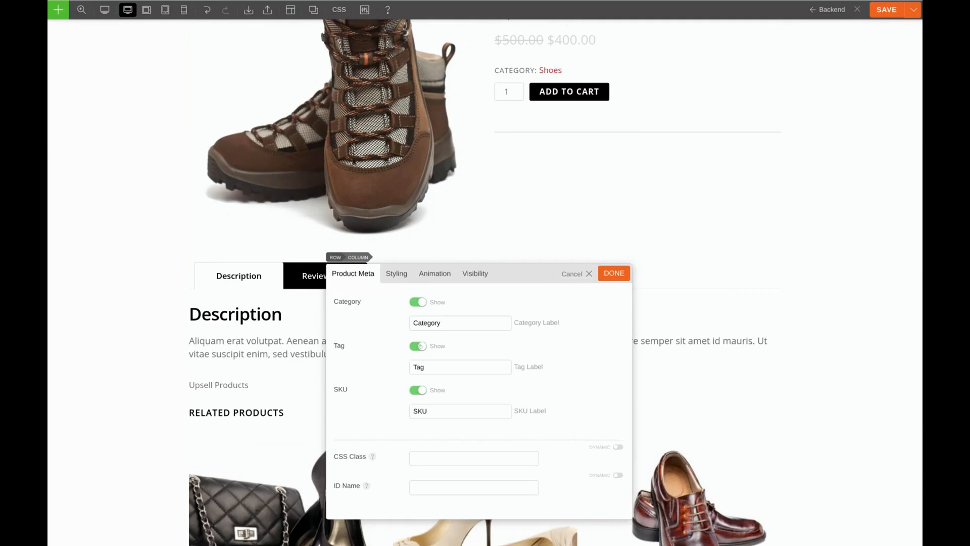
- Hide the SKU and tag in the Product Meta module, apply the settings, and move the module below the divider
scroll(574, 169, "up", 1)
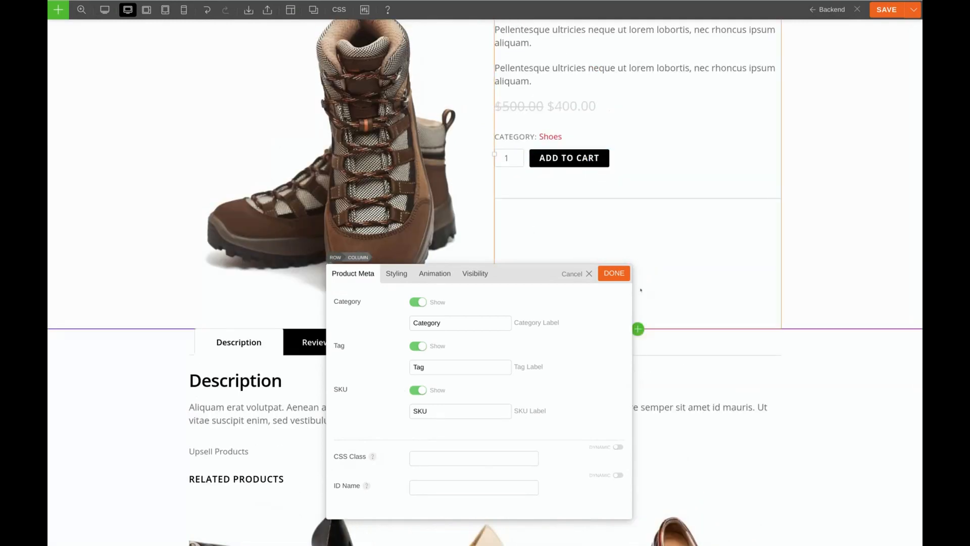
left_click(419, 390)
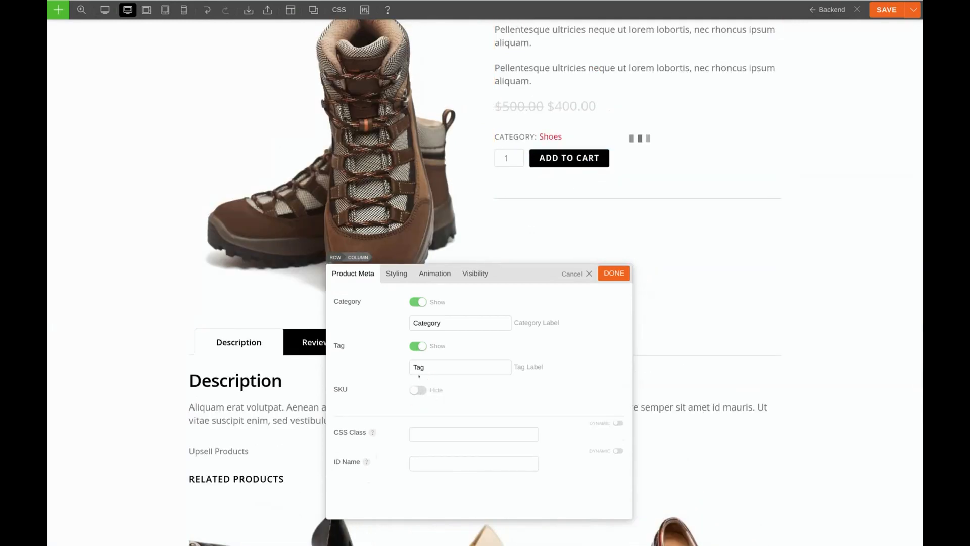
left_click(420, 345)
left_click(615, 273)
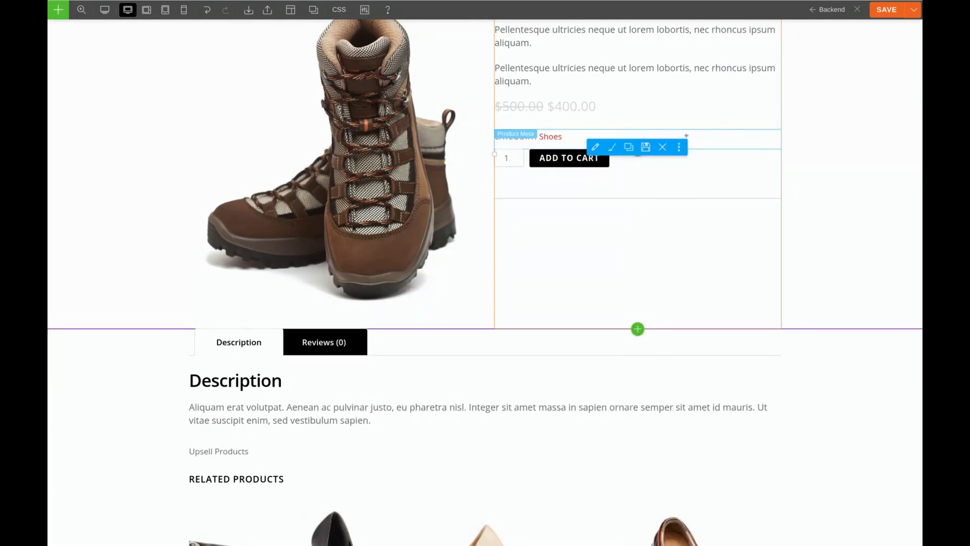
left_click_drag(699, 132, 665, 215)
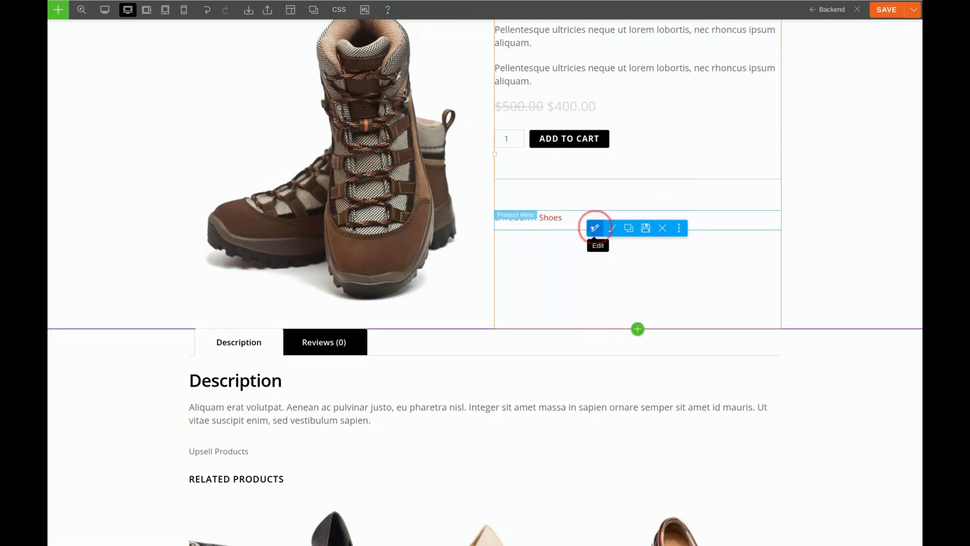
- Set the Product Meta module's font family to Open Sans in its styling options
left_click(595, 225)
left_click(397, 273)
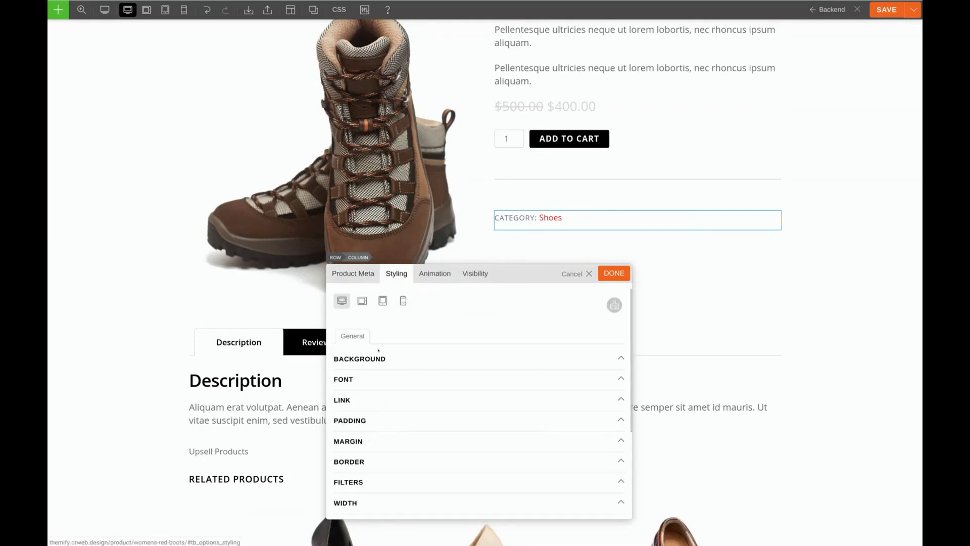
left_click(348, 379)
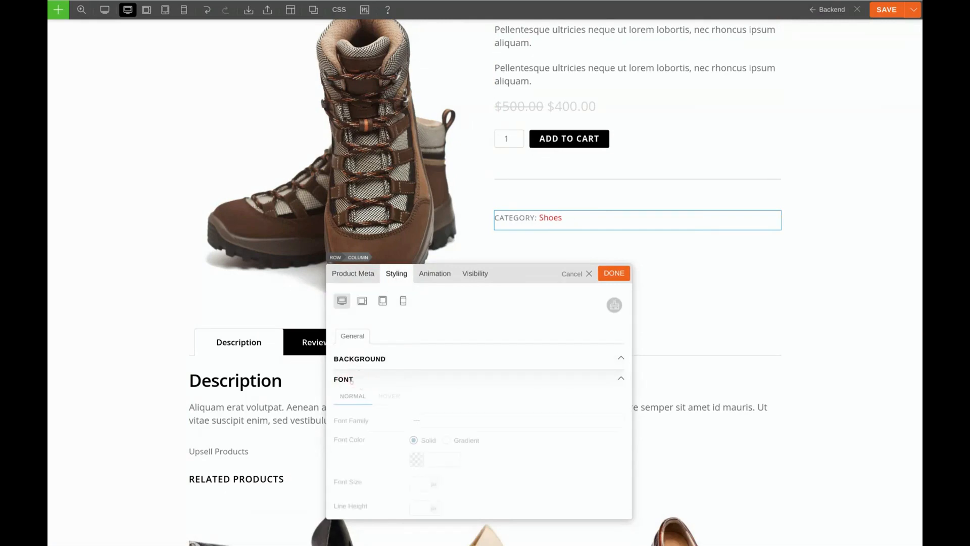
left_click(432, 419)
type("open")
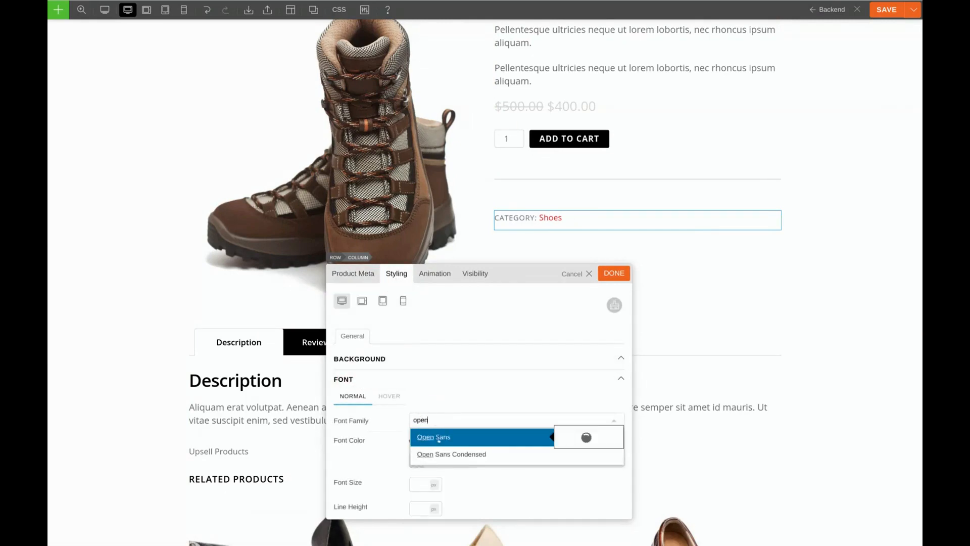
left_click(584, 435)
- Set the Product Meta module's font color to solid black (#000000)
left_click(430, 481)
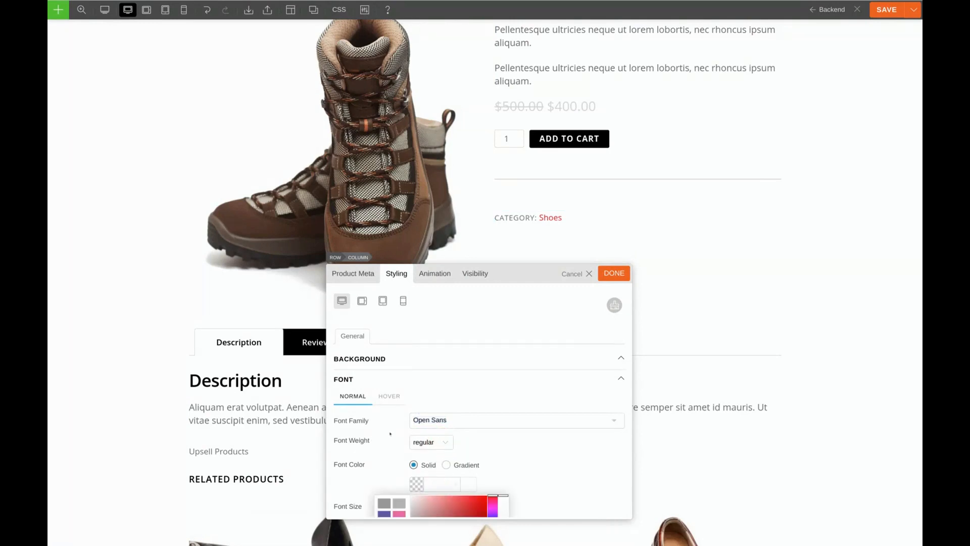
scroll(390, 434, "down", 2)
left_click_drag(425, 455, 401, 506)
left_click(560, 425)
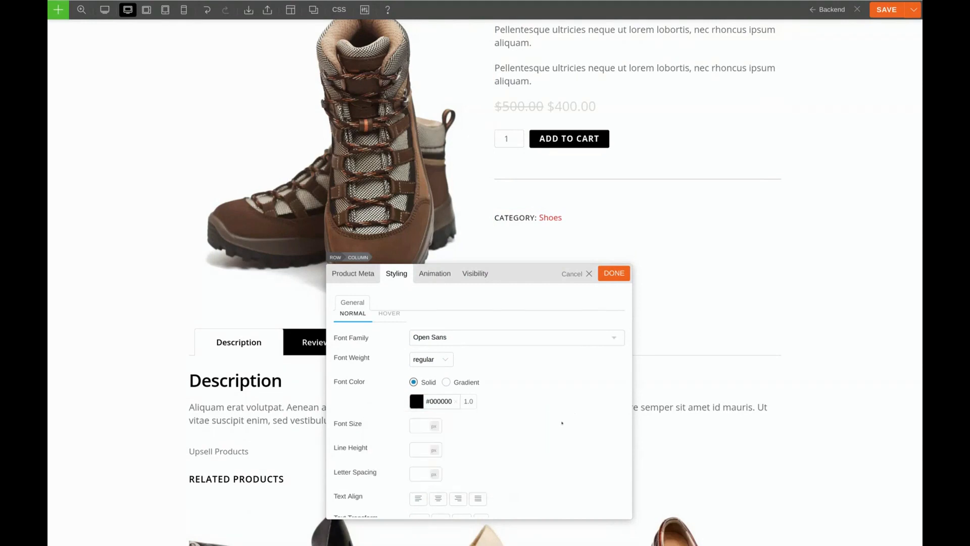
- Set the normal link color of the Product Meta module to black (#000000)
scroll(369, 377, "up", 2)
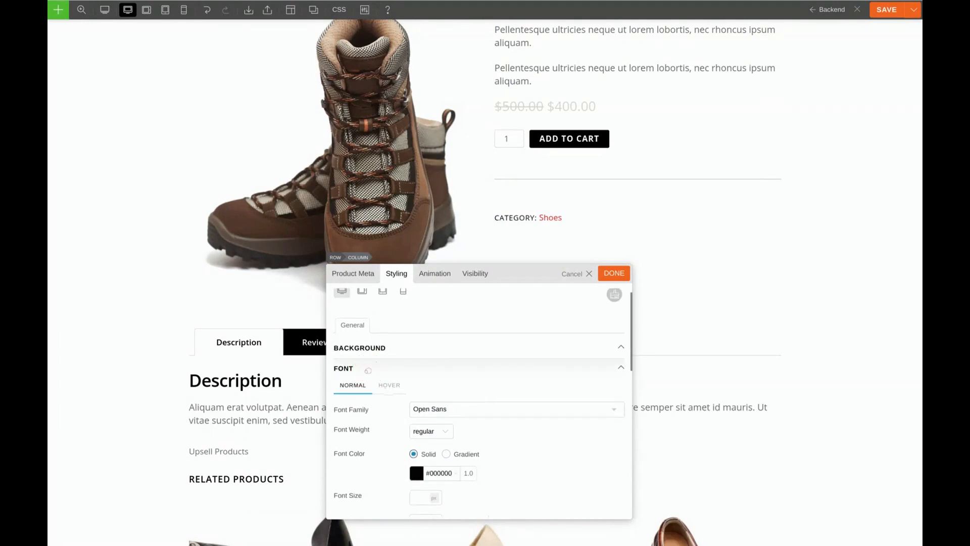
left_click(366, 371)
left_click(368, 380)
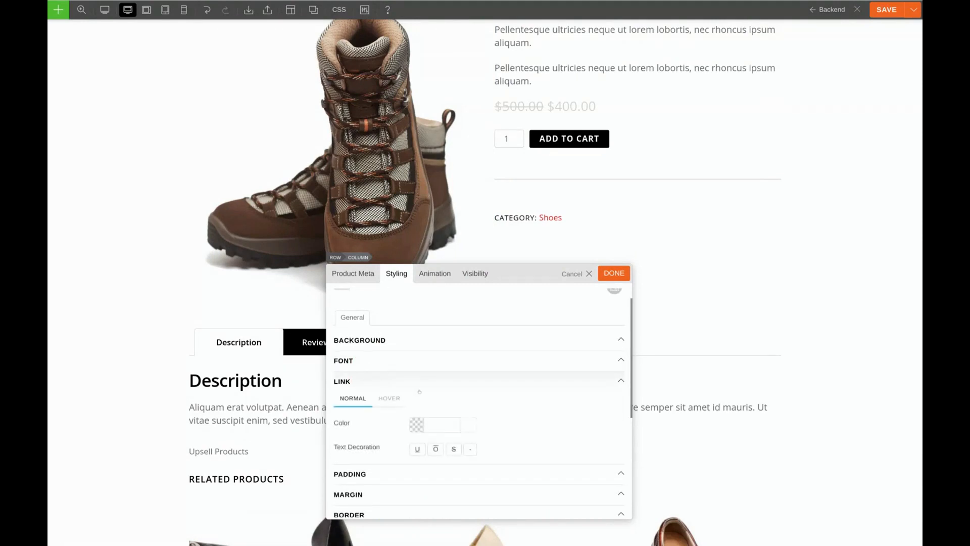
left_click(439, 403)
left_click_drag(438, 471, 384, 511)
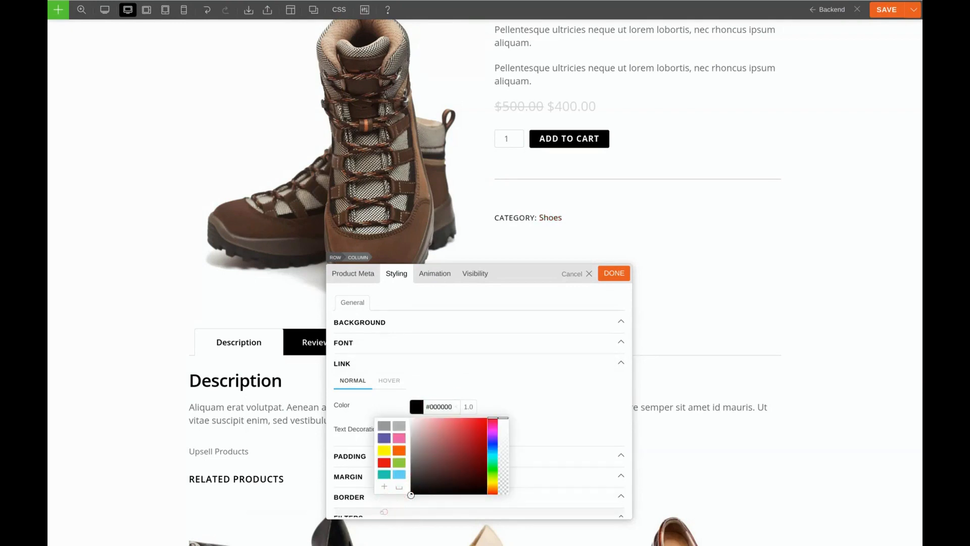
left_click(579, 418)
- Set the Product Meta module's font size to 16 px and apply the styling
left_click(353, 364)
left_click(383, 342)
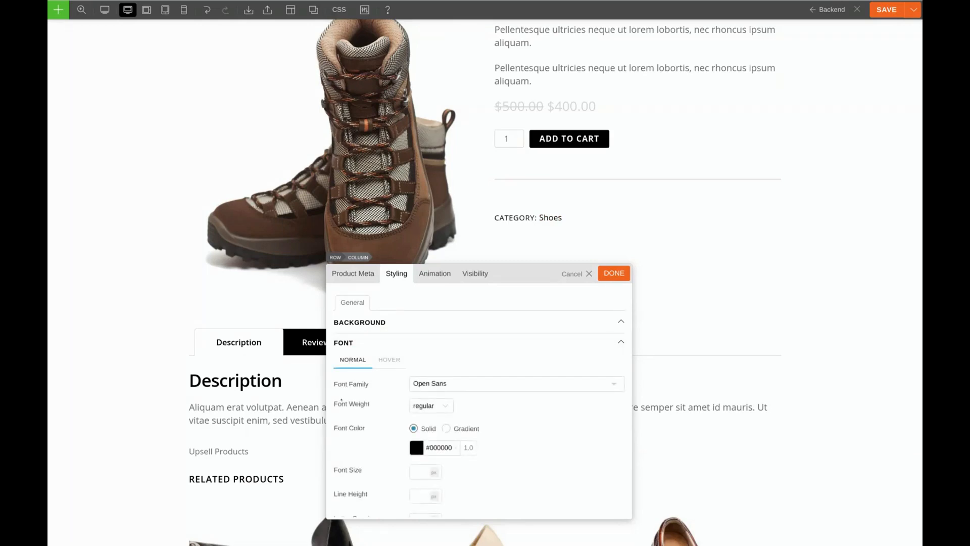
scroll(403, 426, "down", 1)
left_click(415, 445)
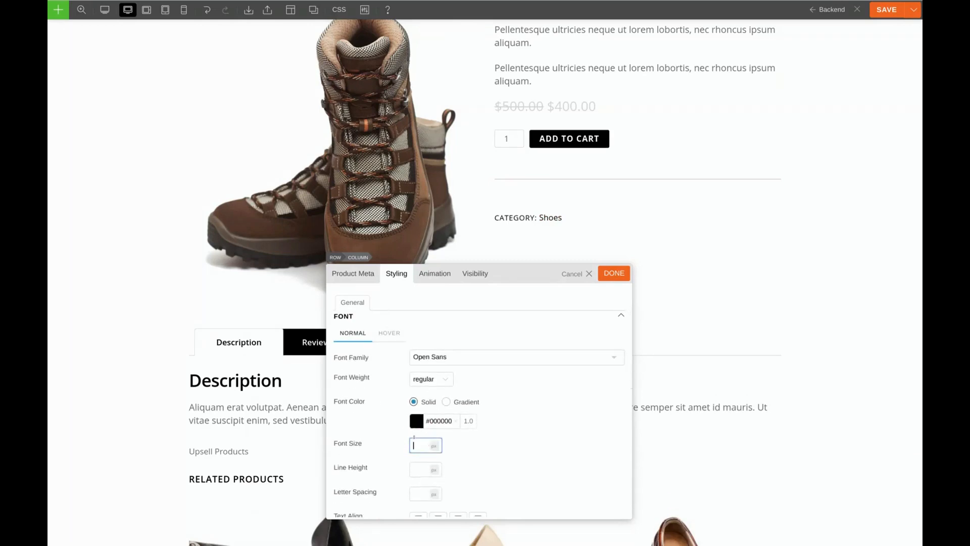
type("16")
left_click(614, 273)
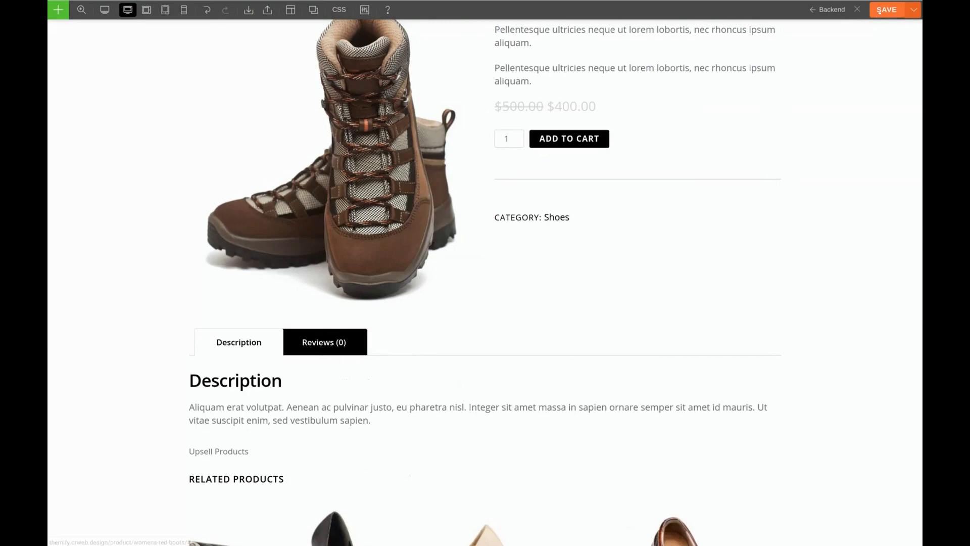
- Save the template and exit the builder to check the layout of the Women's Red Boots product page
left_click(880, 11)
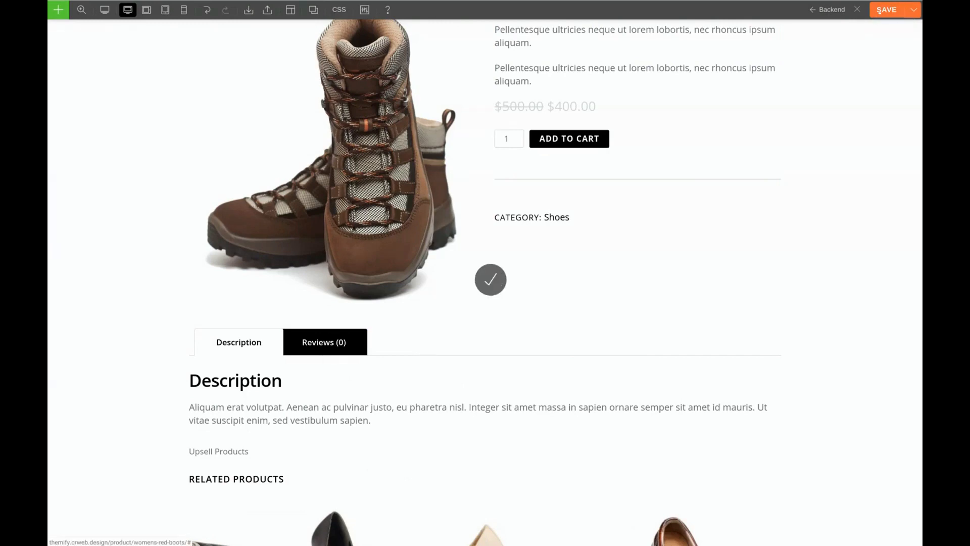
left_click(858, 9)
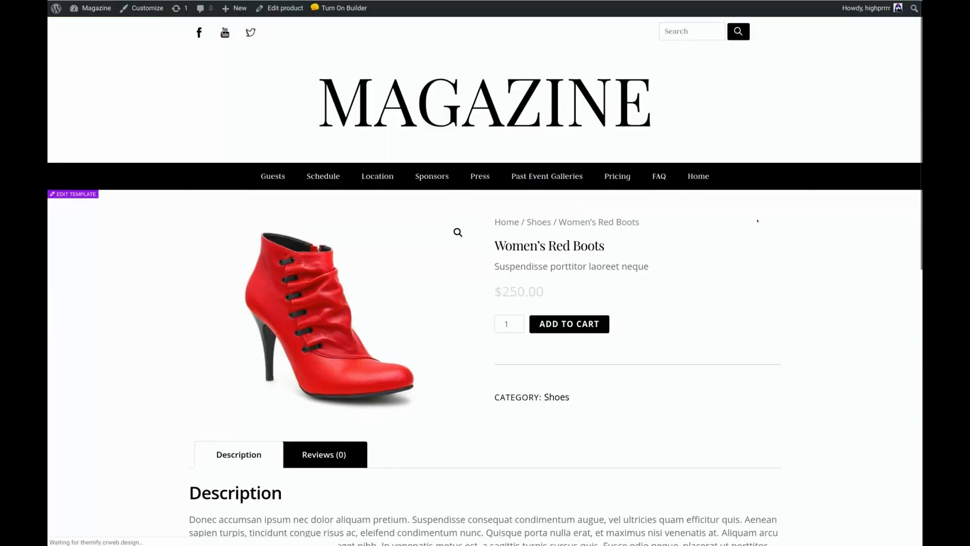
scroll(803, 324, "down", 3)
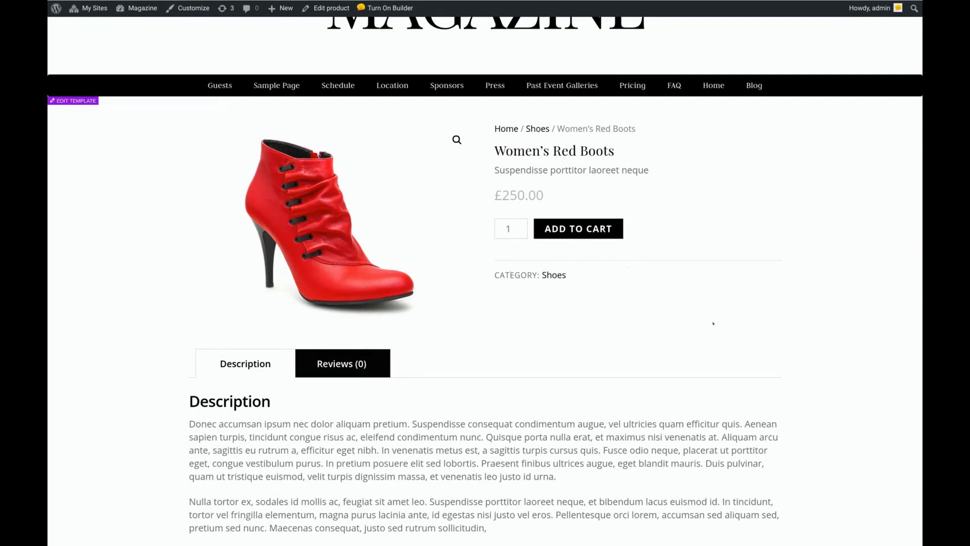
scroll(713, 323, "down", 5)
scroll(713, 323, "up", 10)
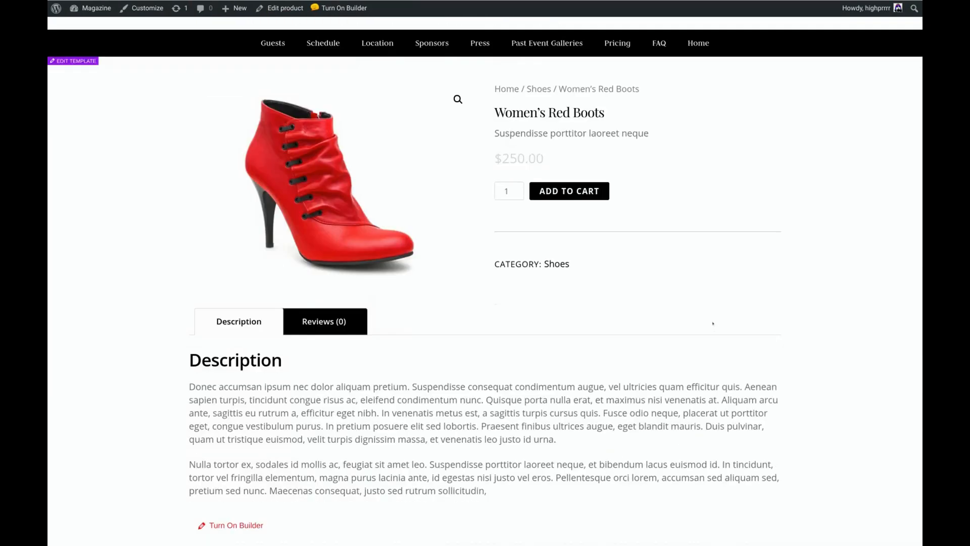
scroll(210, 238, "up", 2)
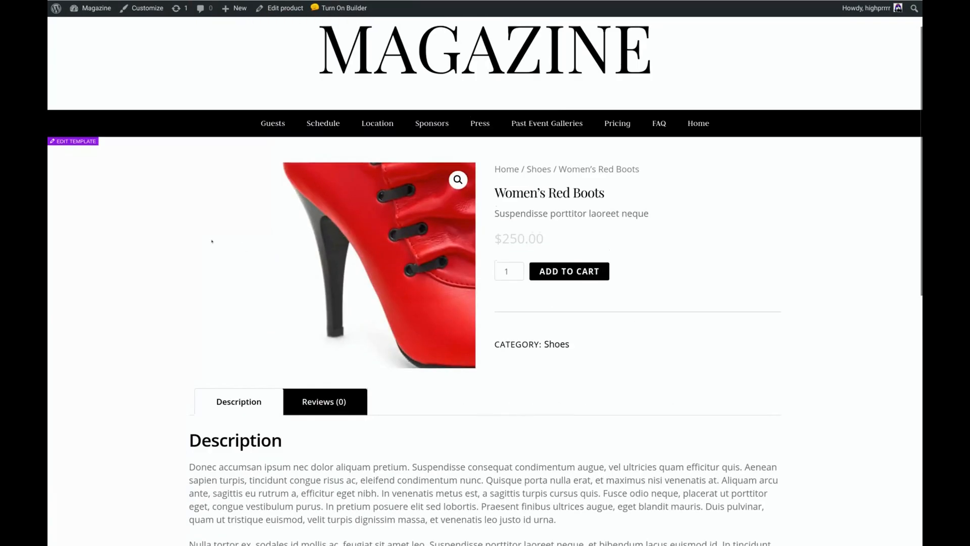
- Reopen the product template for editing and clear the bottom margin of the divider below the Add to Cart button
left_click(72, 141)
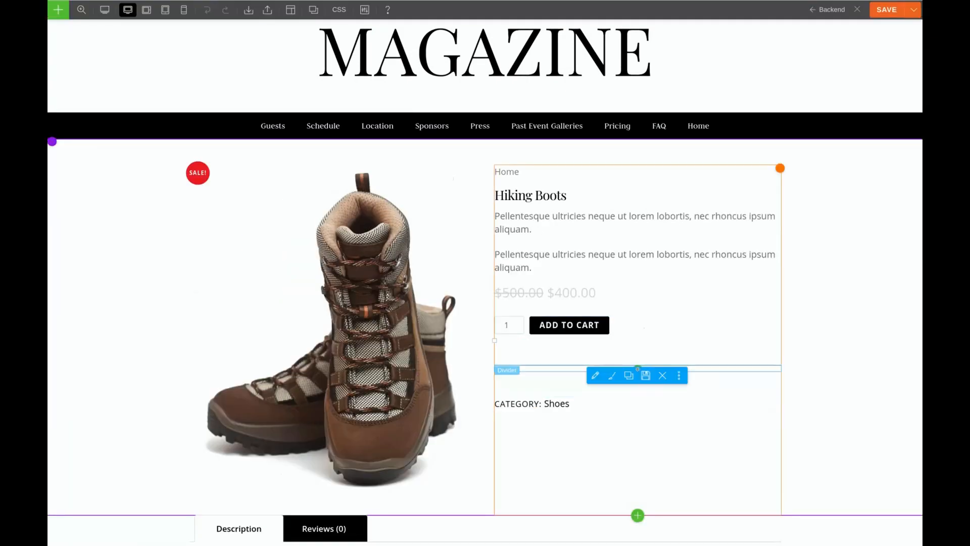
left_click(596, 376)
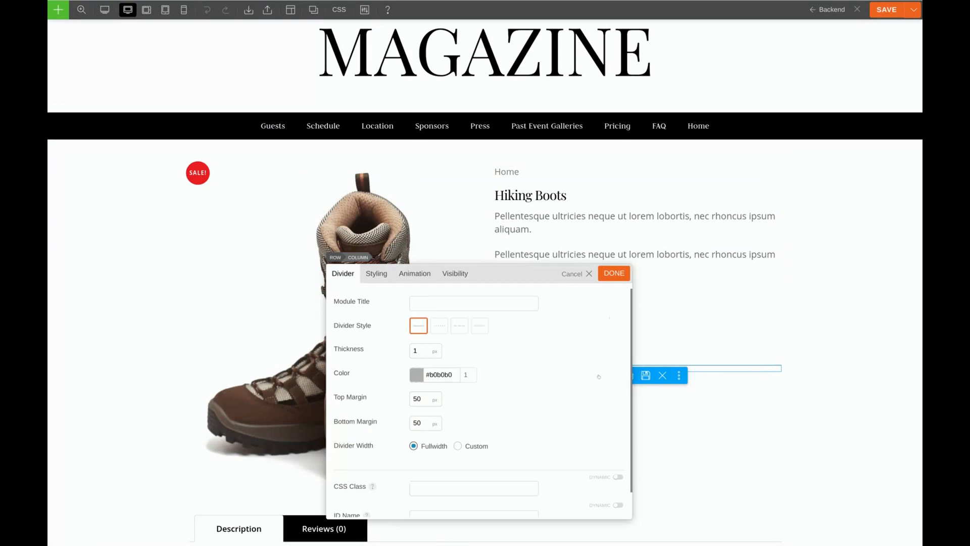
left_click(431, 422)
key("BackSpace")
key("BackSpace")
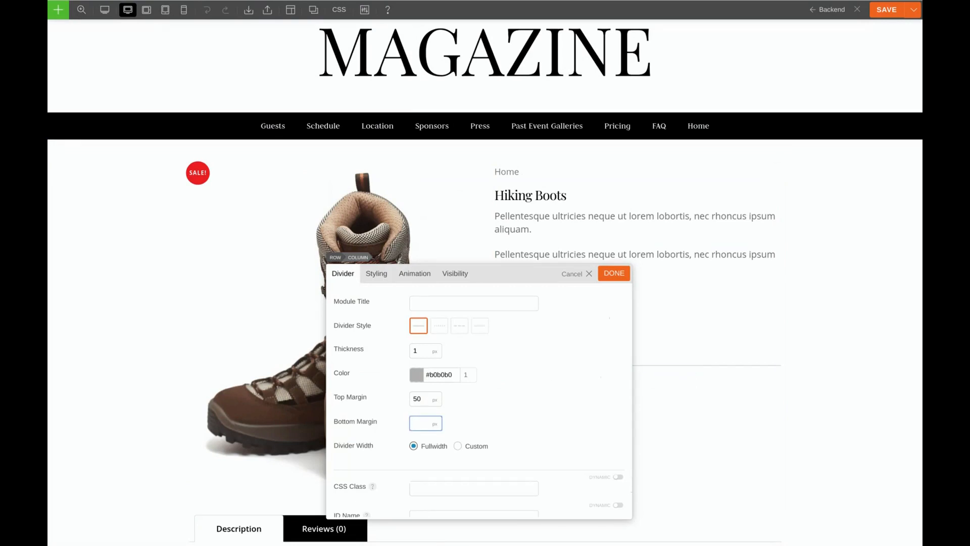
left_click_drag(503, 267, 302, 229)
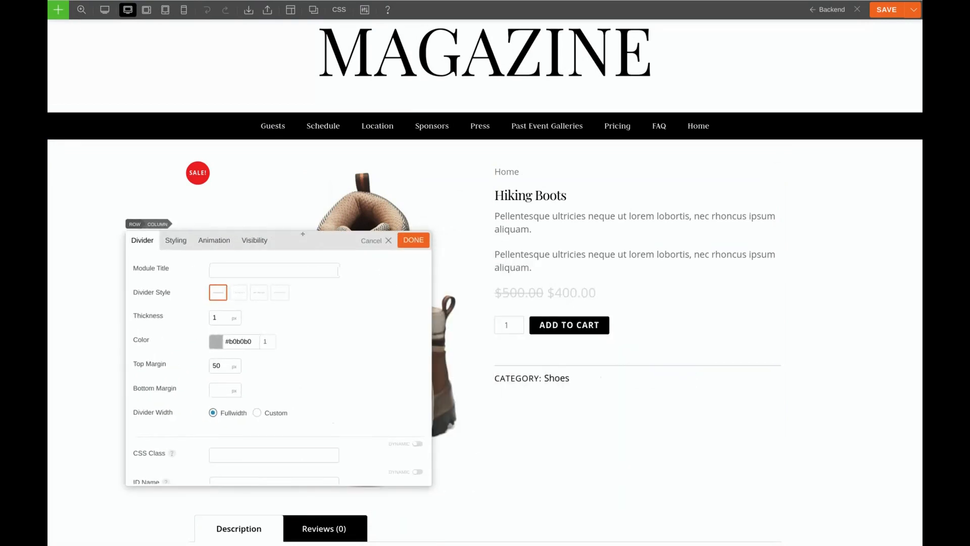
left_click(414, 239)
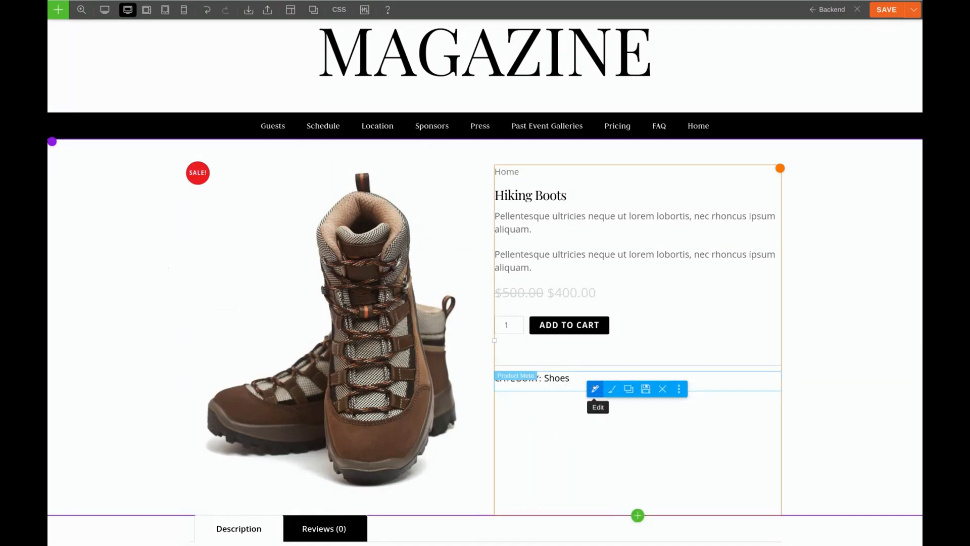
- Review the Product Meta module's font styling and font color settings, and close the module options with the styling applied
left_click(595, 389)
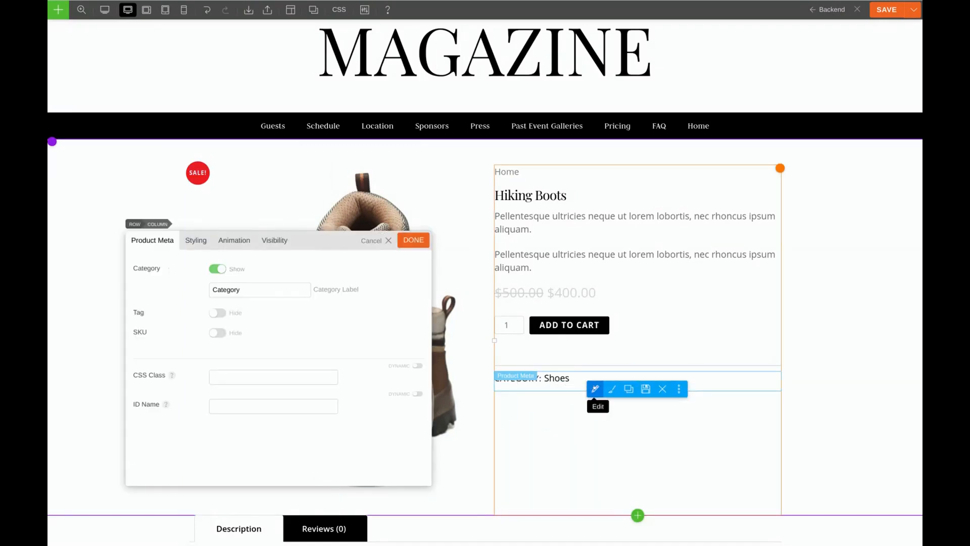
left_click(196, 240)
left_click(152, 345)
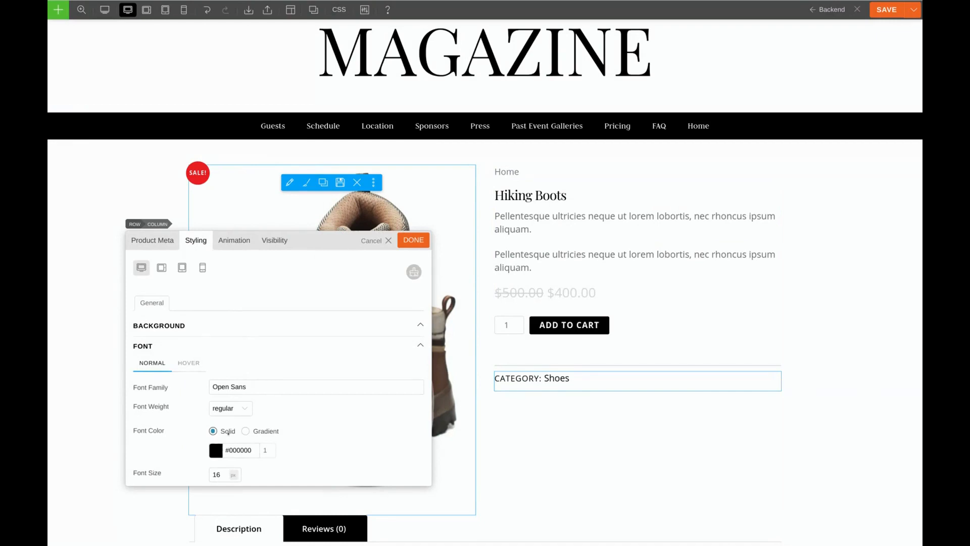
left_click(216, 450)
scroll(223, 439, "down", 2)
left_click(188, 428)
left_click(413, 240)
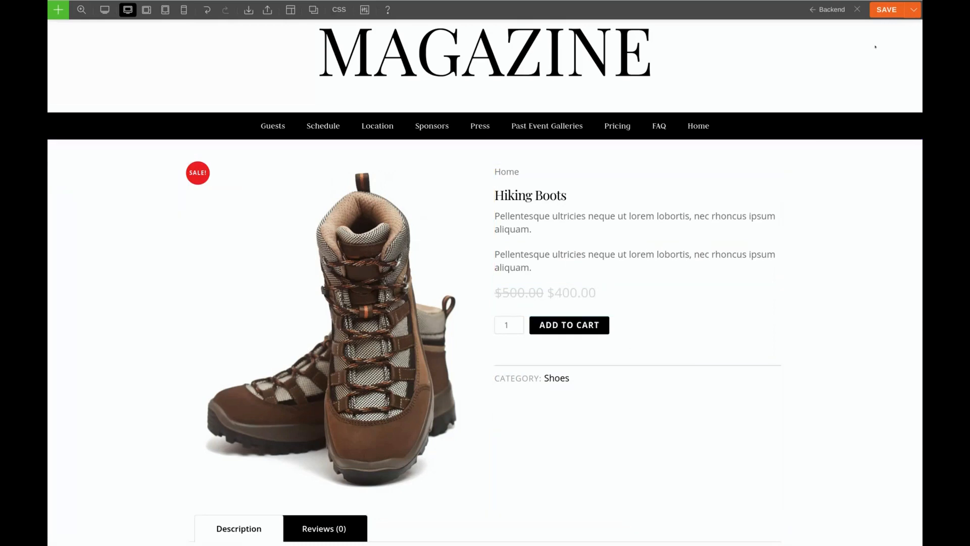
- Save the template, exit the builder and review the Women's Red Boots page from the product summary down to the related products
left_click(886, 10)
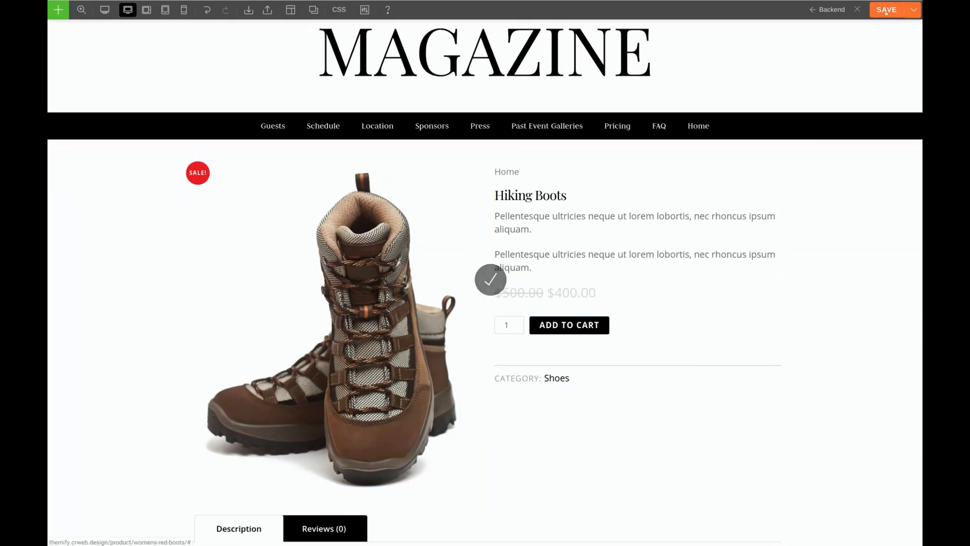
left_click(858, 9)
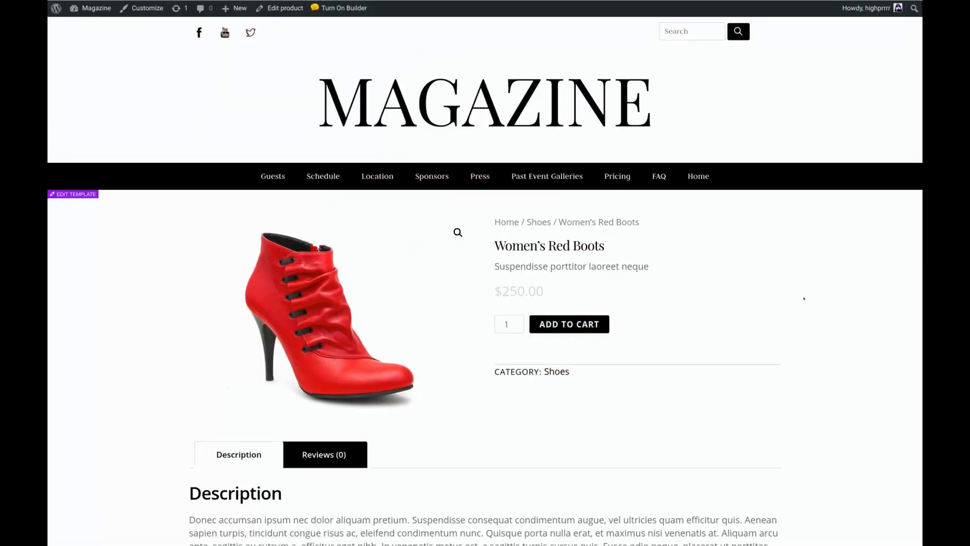
scroll(804, 299, "down", 2)
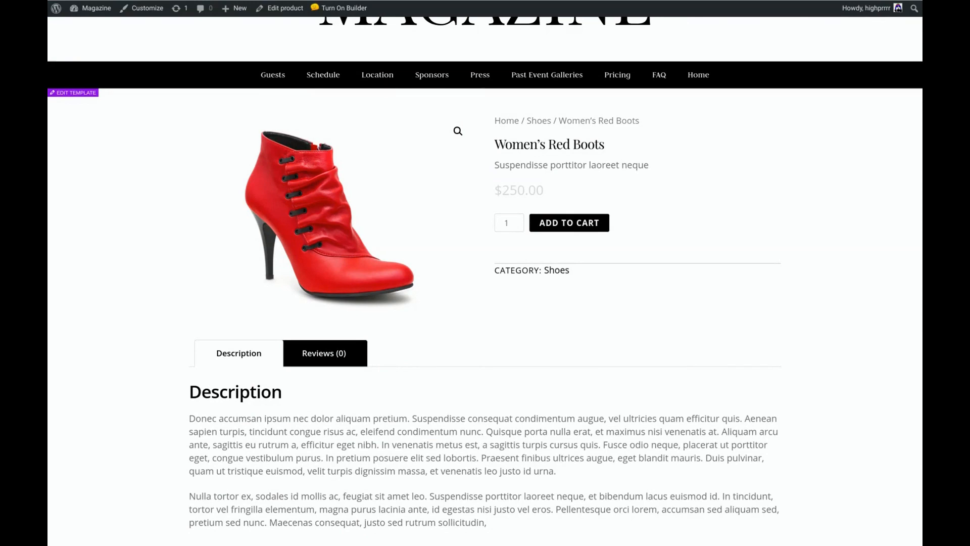
scroll(485, 278, "down", 9)
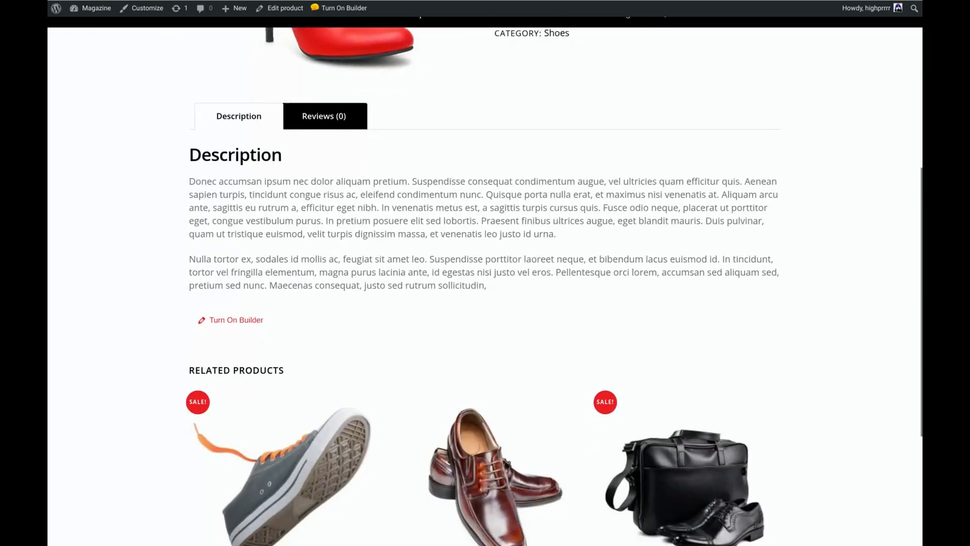
scroll(485, 278, "up", 11)
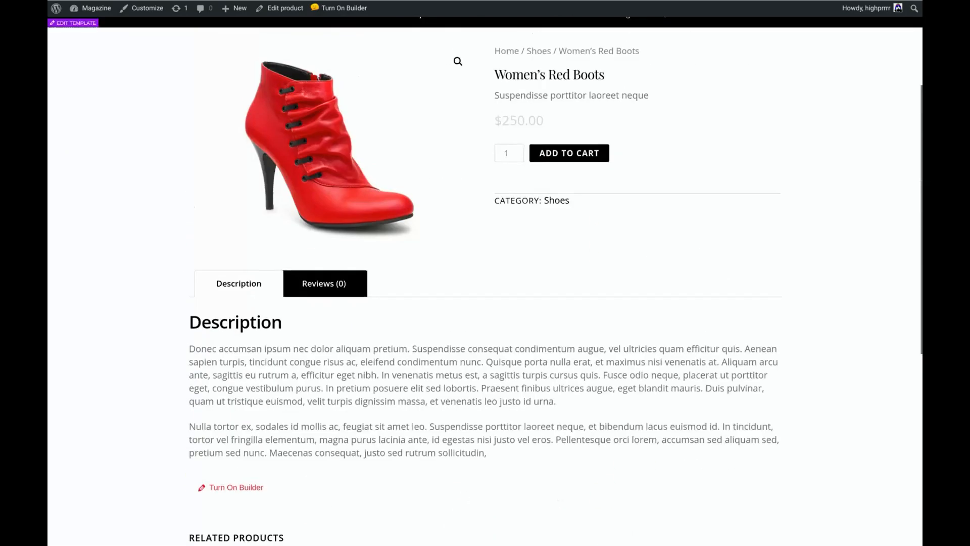